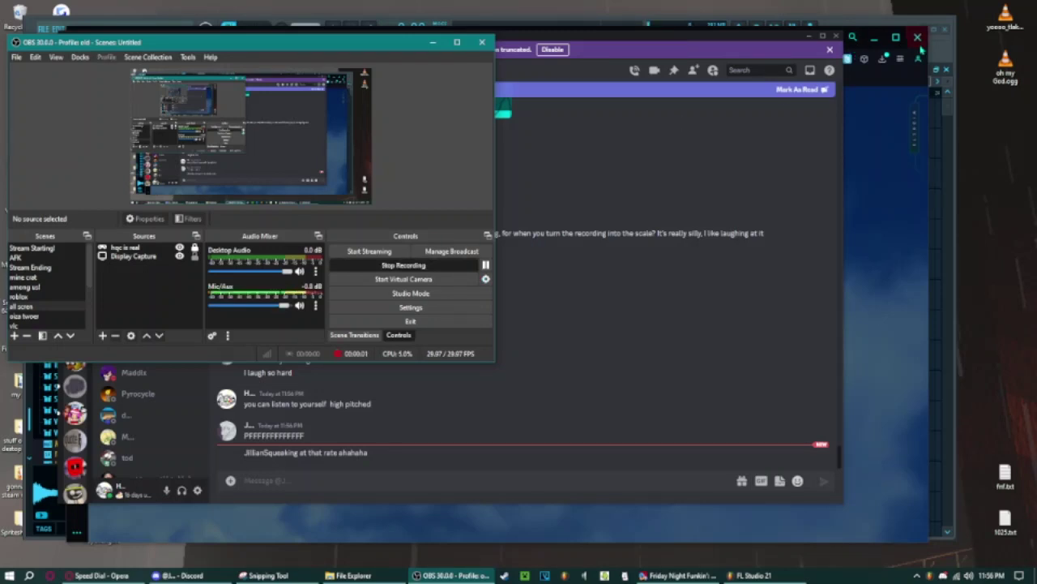
Find the vocal WAV in File Explorer, positioned beside FL Studio.
left_click(932, 73)
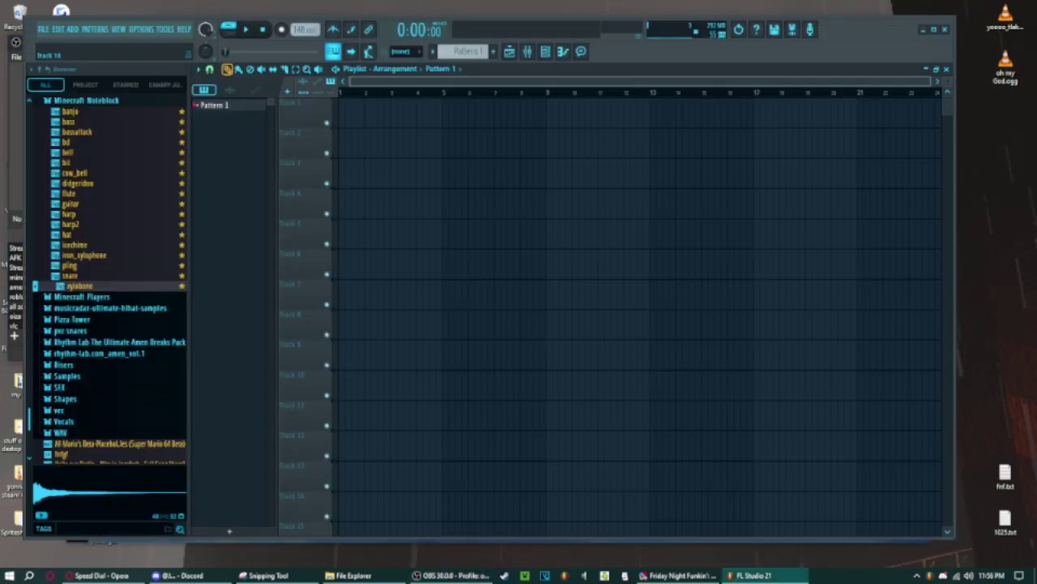
left_click(353, 575)
scroll(567, 244, "down", 5)
left_click_drag(560, 46, 367, 77)
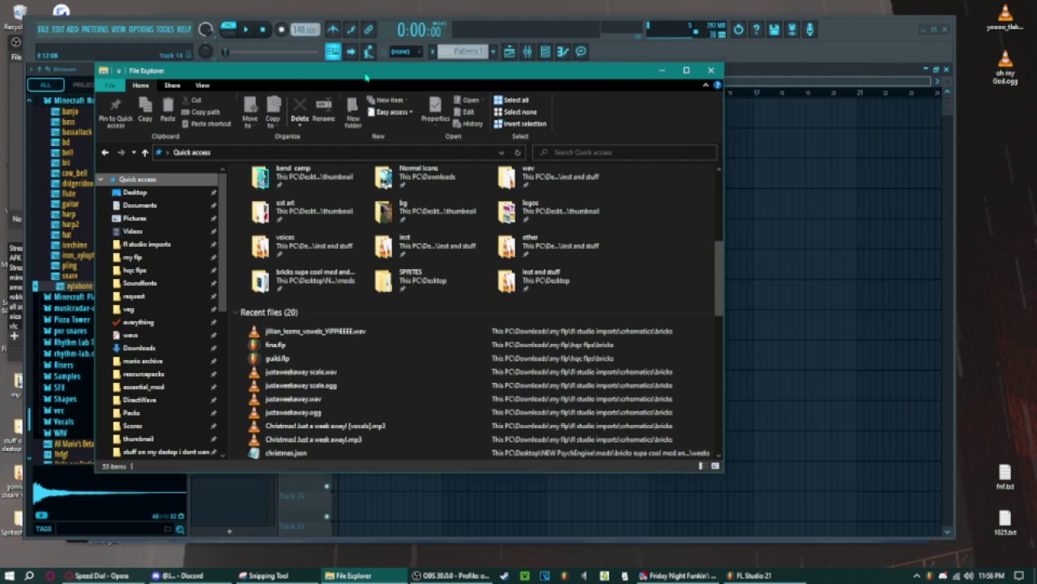
left_click(756, 88)
Add Newtone to the Master mixer track, replacing a mistakenly loaded Newtime.
left_click(545, 51)
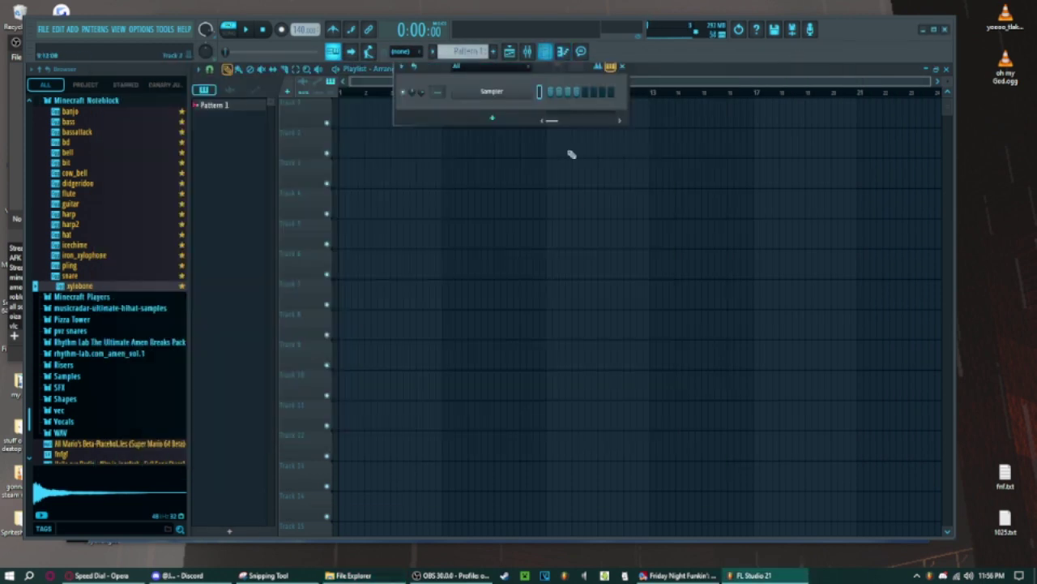
left_click(527, 51)
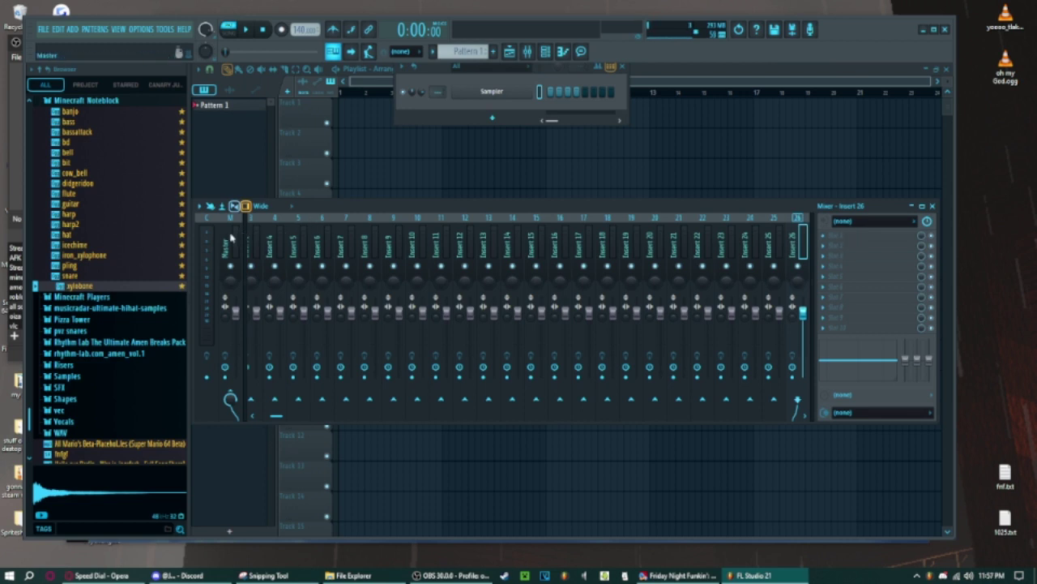
left_click(231, 237)
left_click(835, 237)
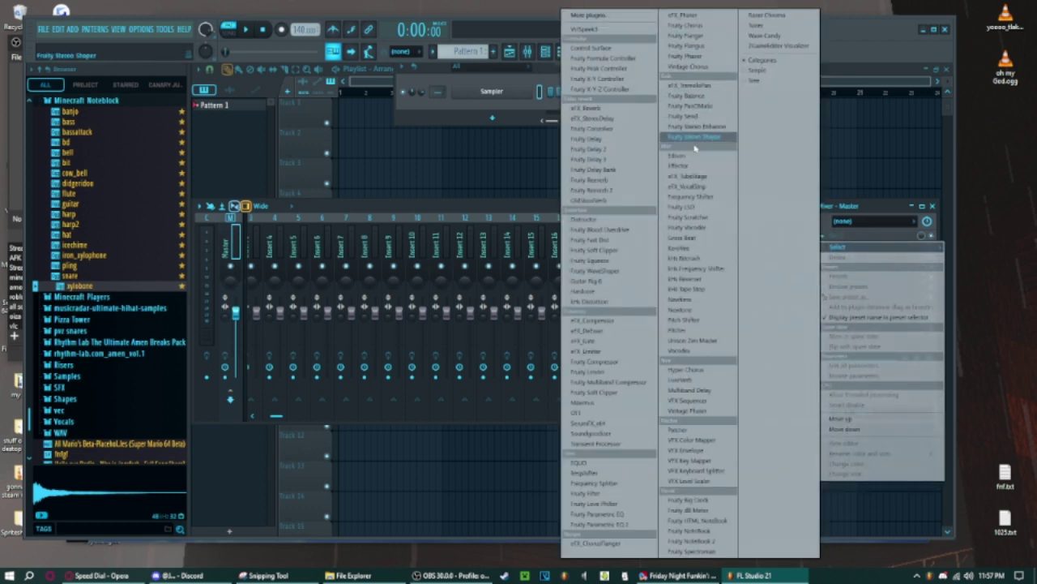
left_click(689, 301)
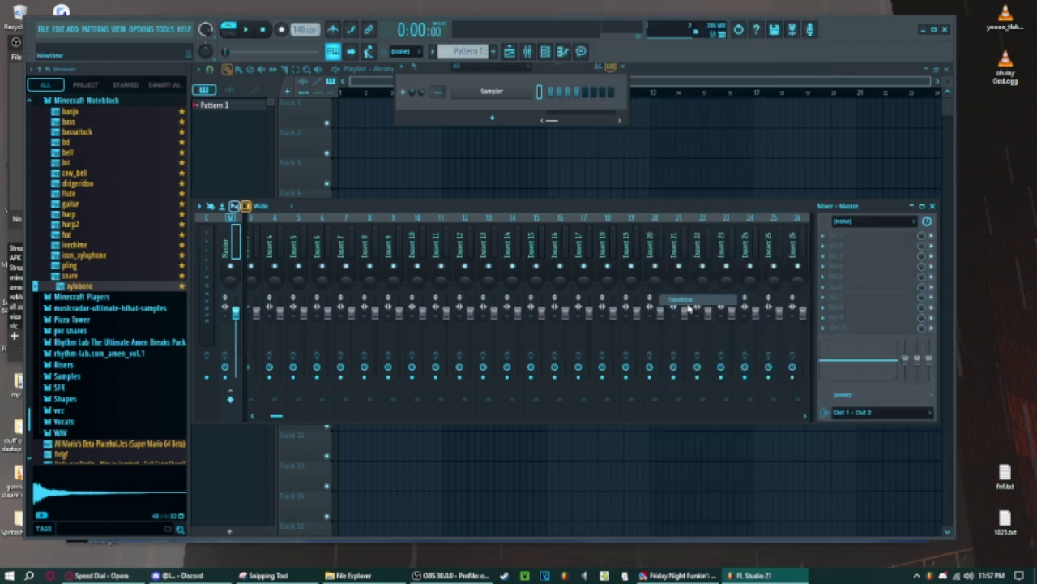
left_click(823, 237)
mouse_move(882, 246)
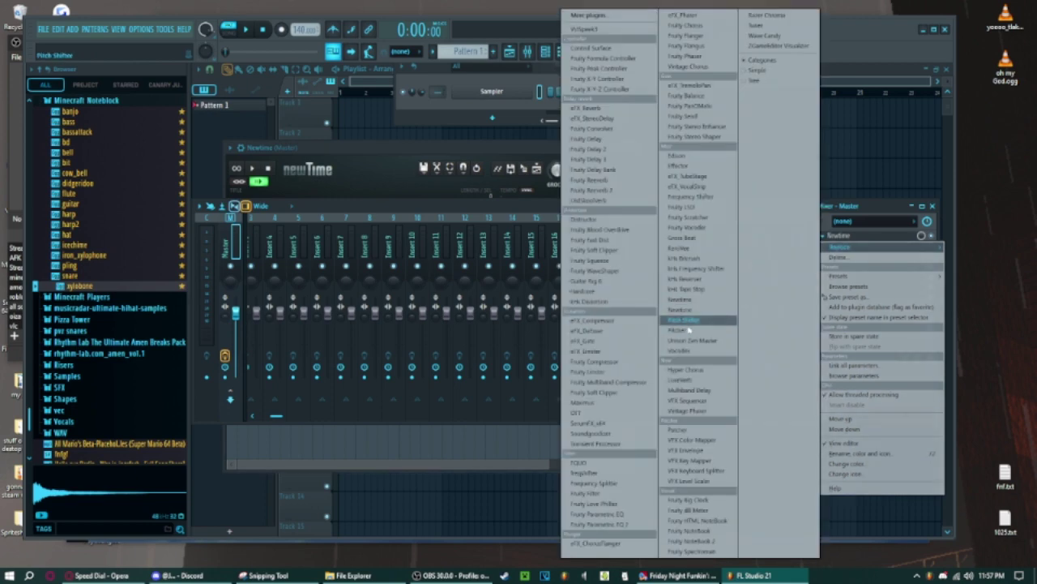
left_click(681, 309)
Drop the vocal WAV into Newtone and flatten its pitch with the Center knob.
left_click(396, 571)
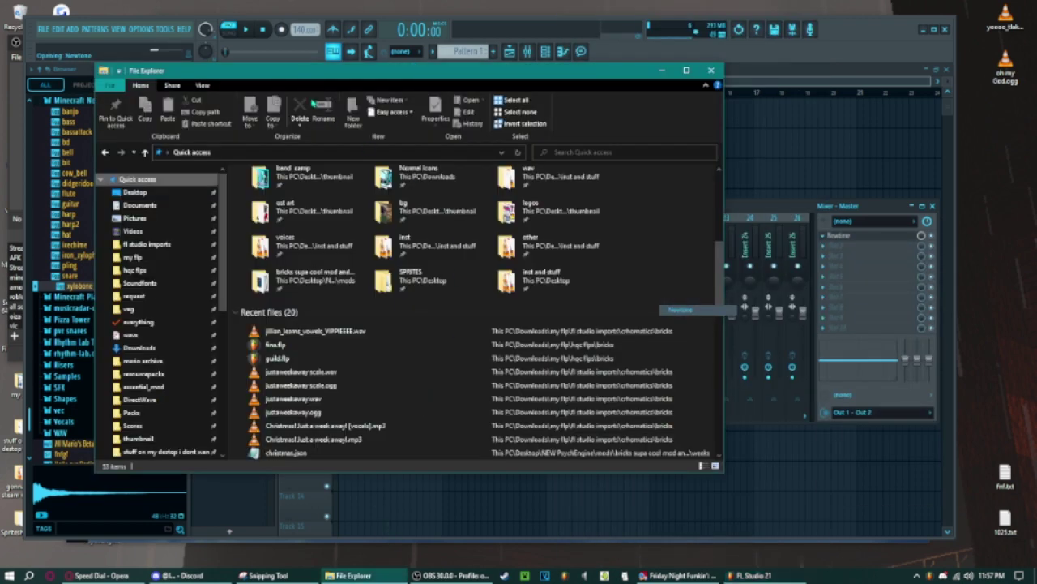
left_click_drag(324, 70, 646, 50)
left_click_drag(638, 309, 285, 278)
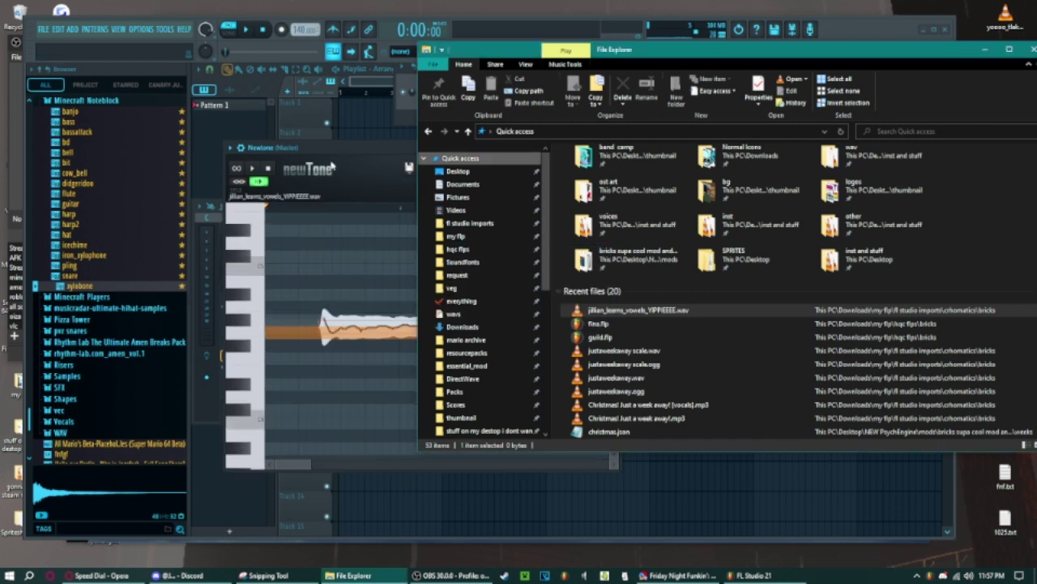
left_click(368, 159)
left_click_drag(543, 172, 543, 146)
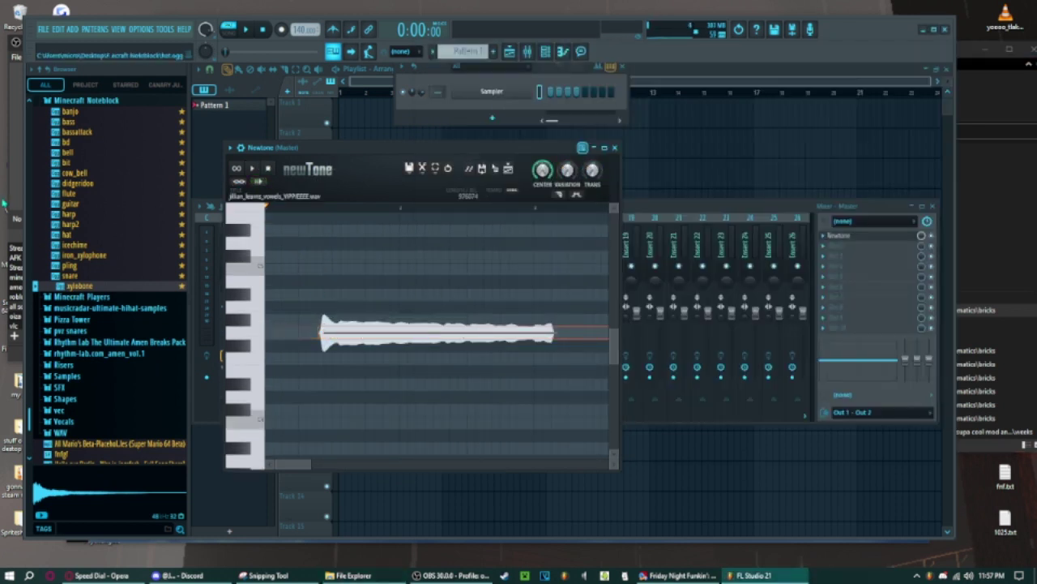
Move the flattened vocal note to the start of Newtone's timeline.
key("alt+Tab")
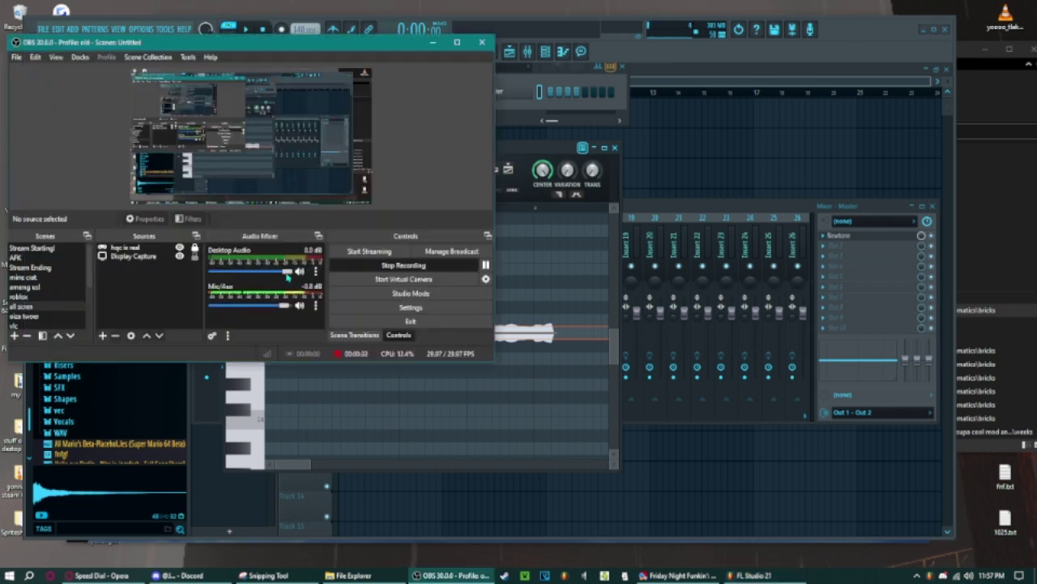
key("alt+Tab")
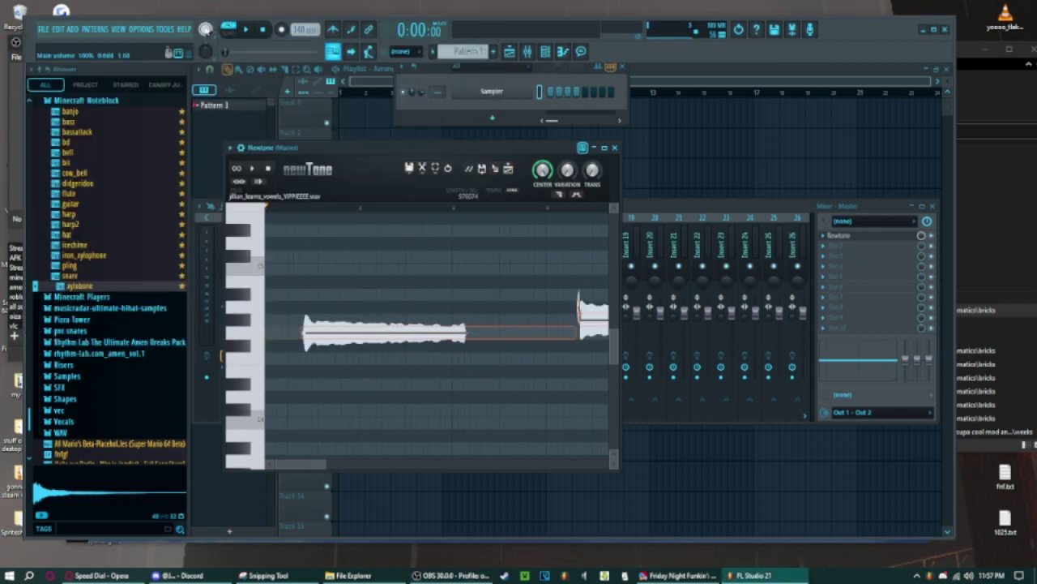
scroll(332, 400, "up", 2)
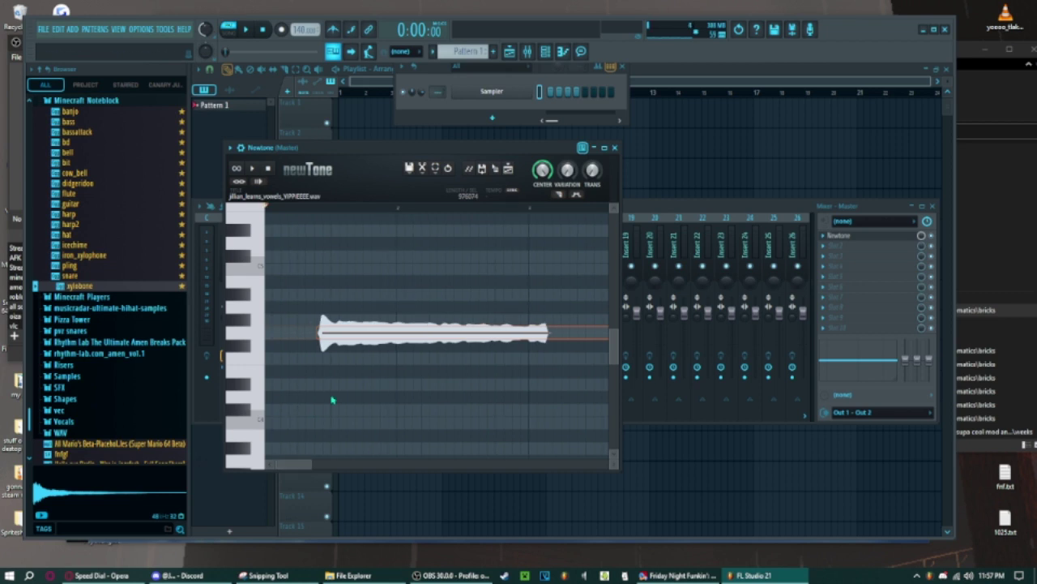
left_click_drag(313, 332, 267, 333)
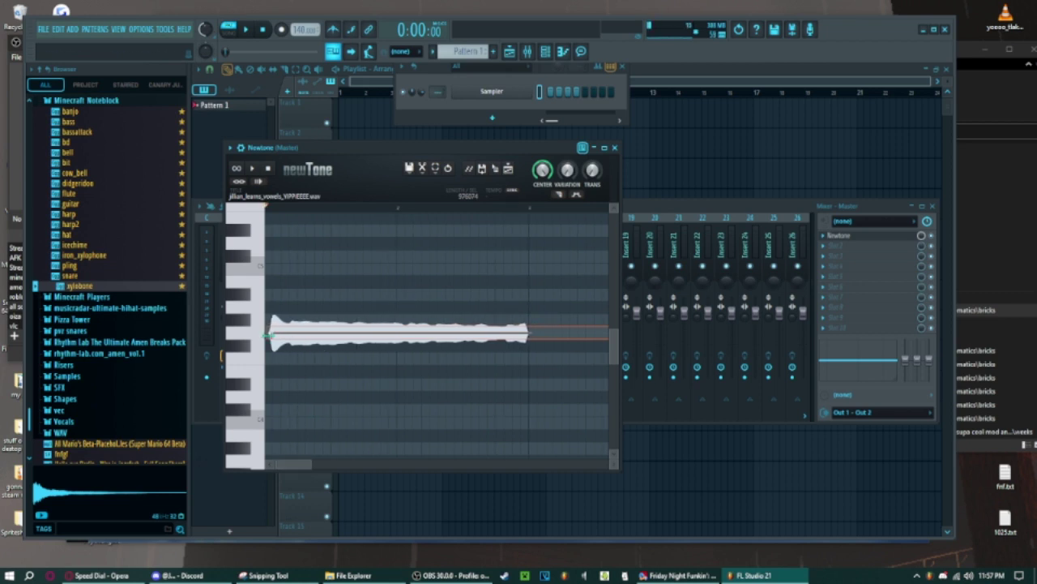
scroll(297, 462, "up", 2)
scroll(297, 461, "down", 1)
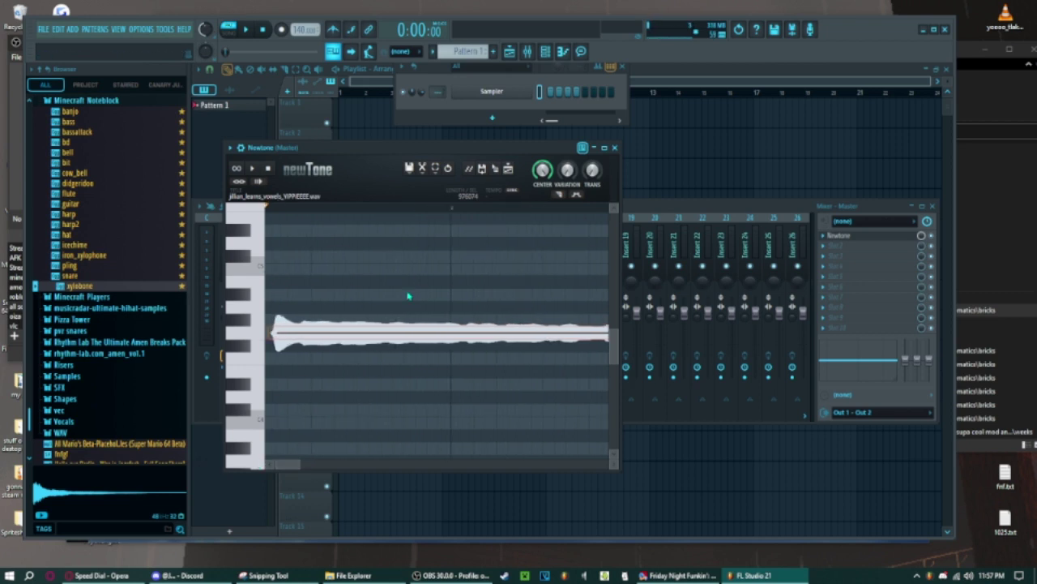
With the Cut tool, extend the note's start slightly earlier and audition its pitch.
left_click(557, 196)
scroll(260, 463, "up", 1)
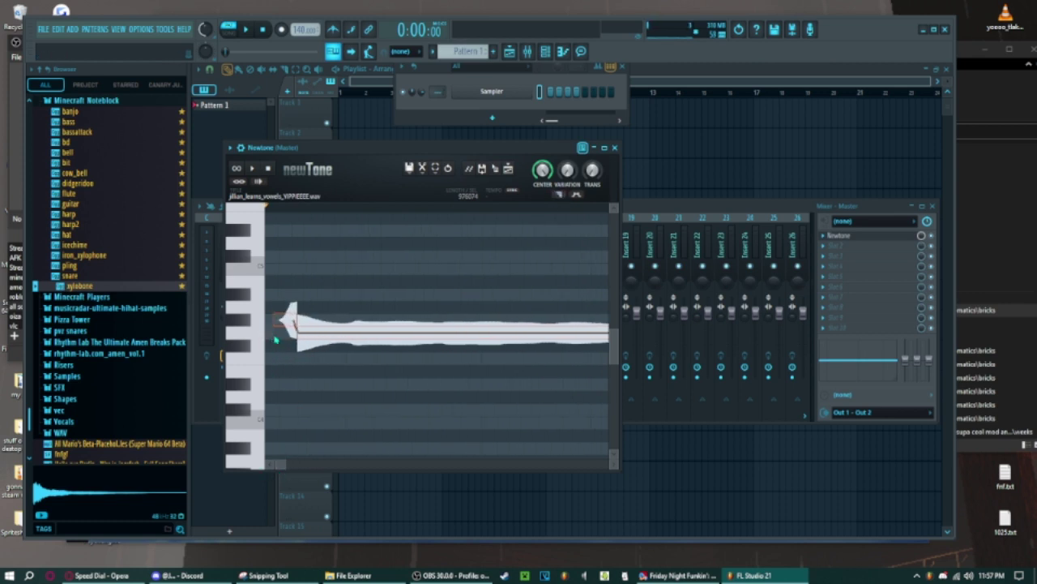
scroll(288, 470, "up", 1)
scroll(287, 470, "up", 1)
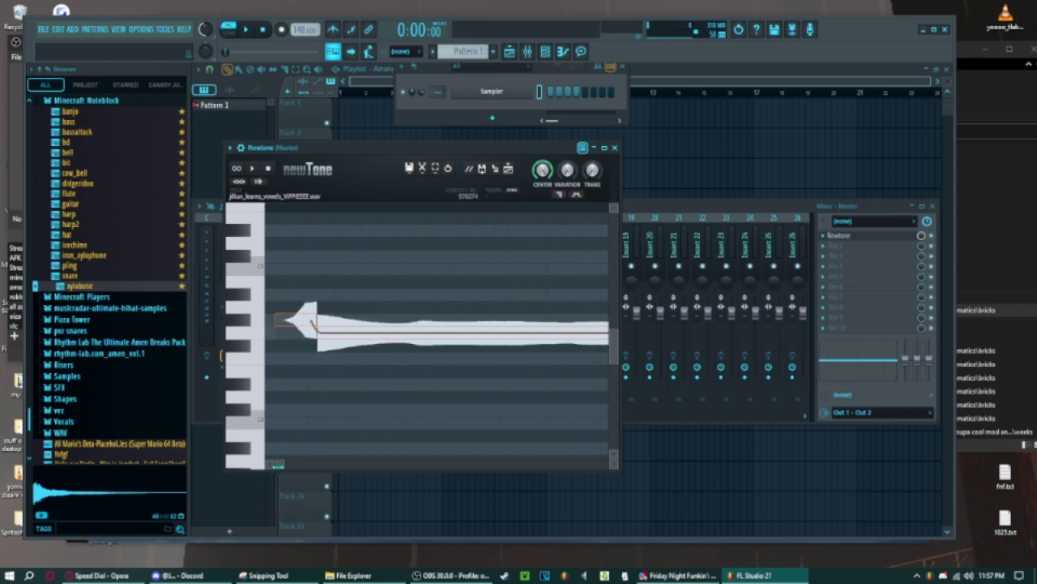
scroll(277, 466, "up", 1)
left_click_drag(281, 338, 270, 332)
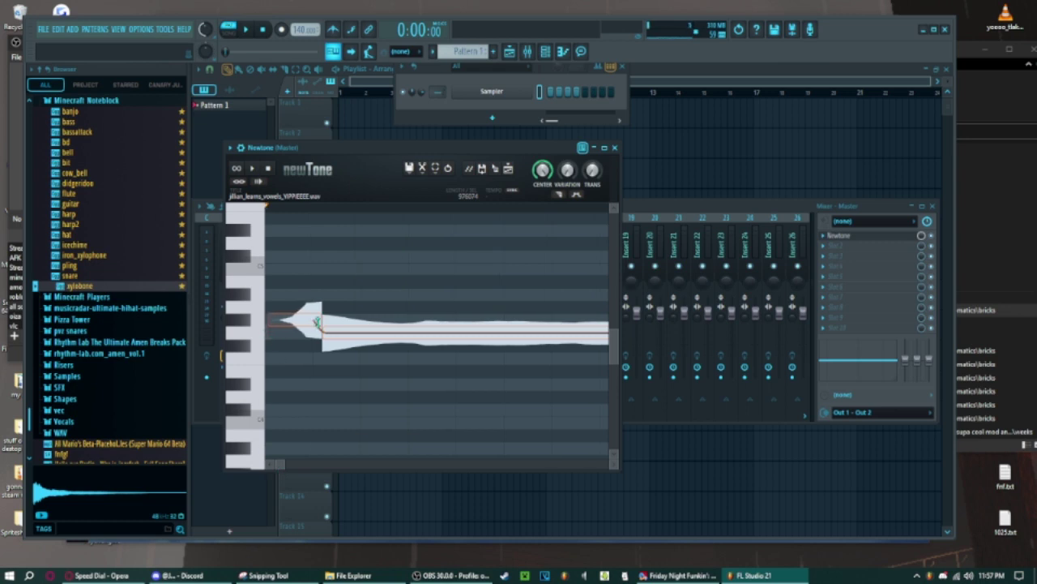
left_click(318, 333)
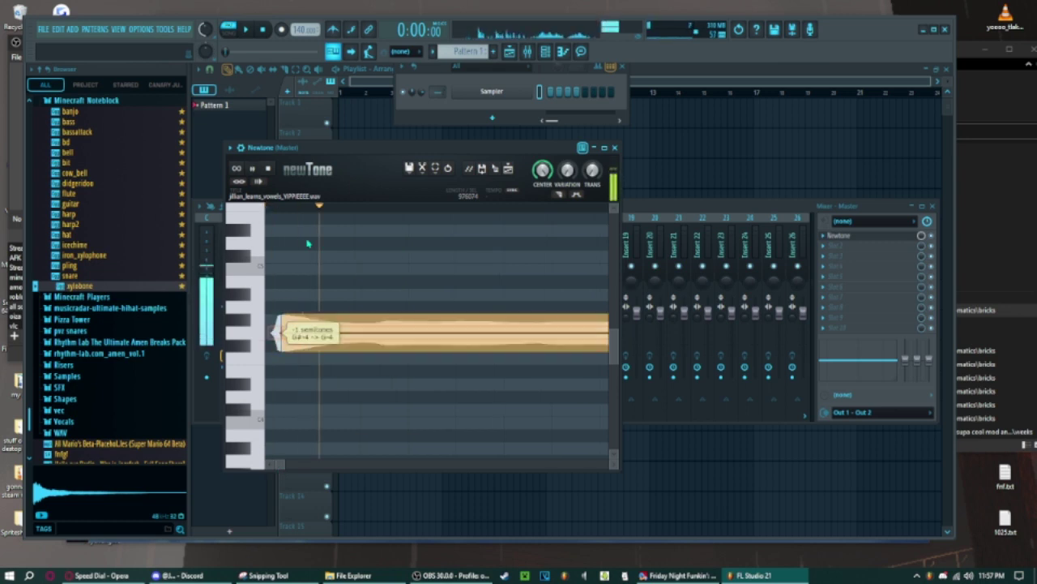
scroll(364, 313, "down", 2)
scroll(504, 266, "down", 1)
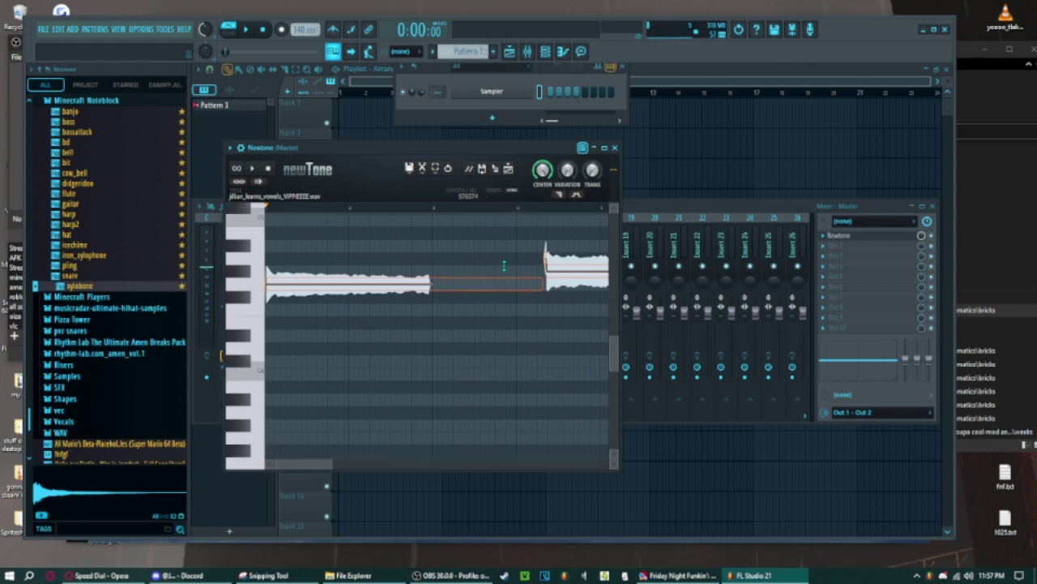
scroll(504, 266, "down", 1)
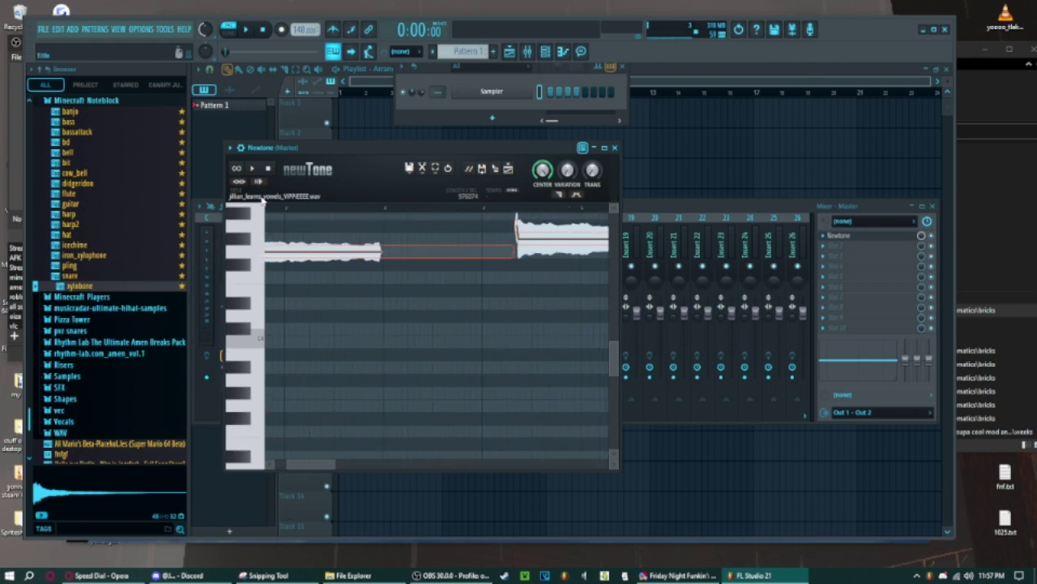
scroll(385, 261, "up", 1)
scroll(386, 261, "up", 1)
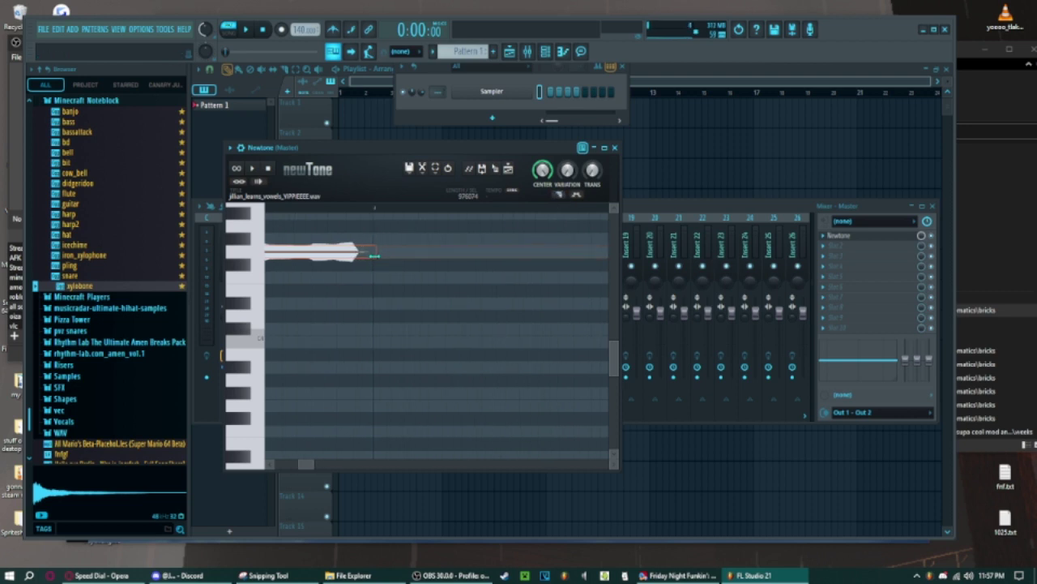
scroll(338, 288, "up", 3)
Play the split notes and extend the right note to join the next segment.
left_click(561, 326)
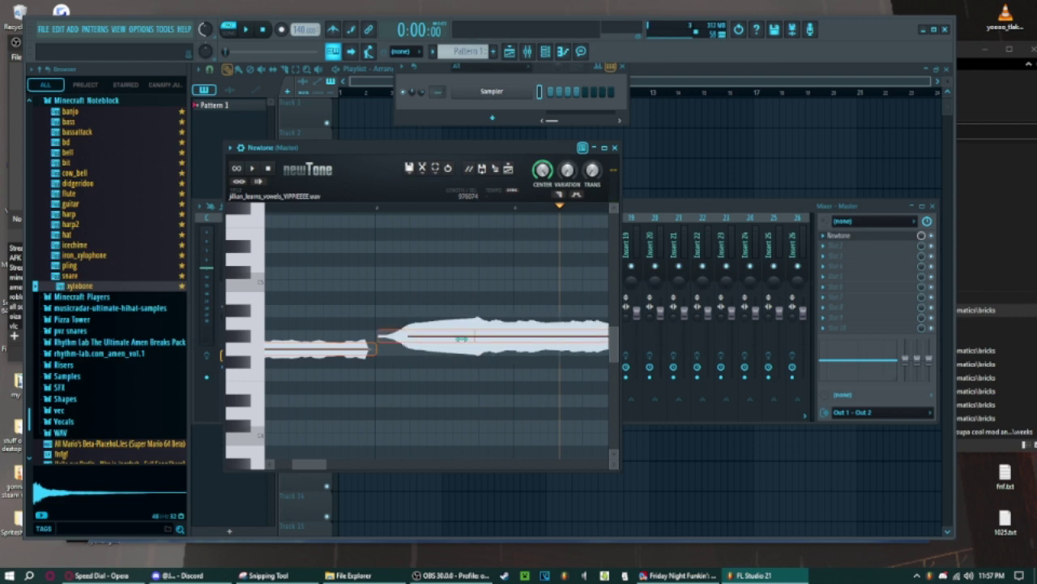
scroll(472, 318, "down", 3)
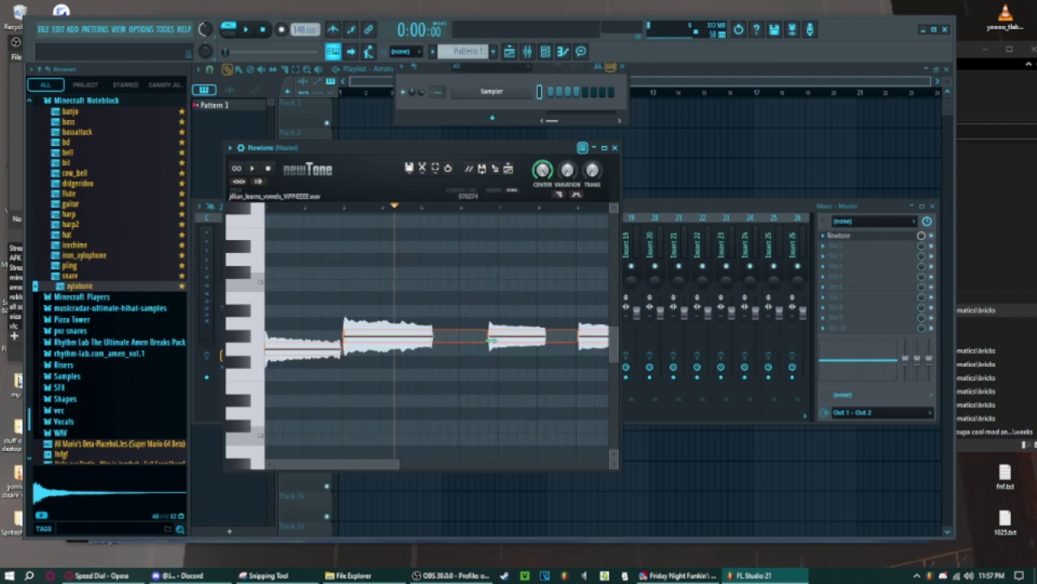
left_click_drag(485, 337, 454, 337)
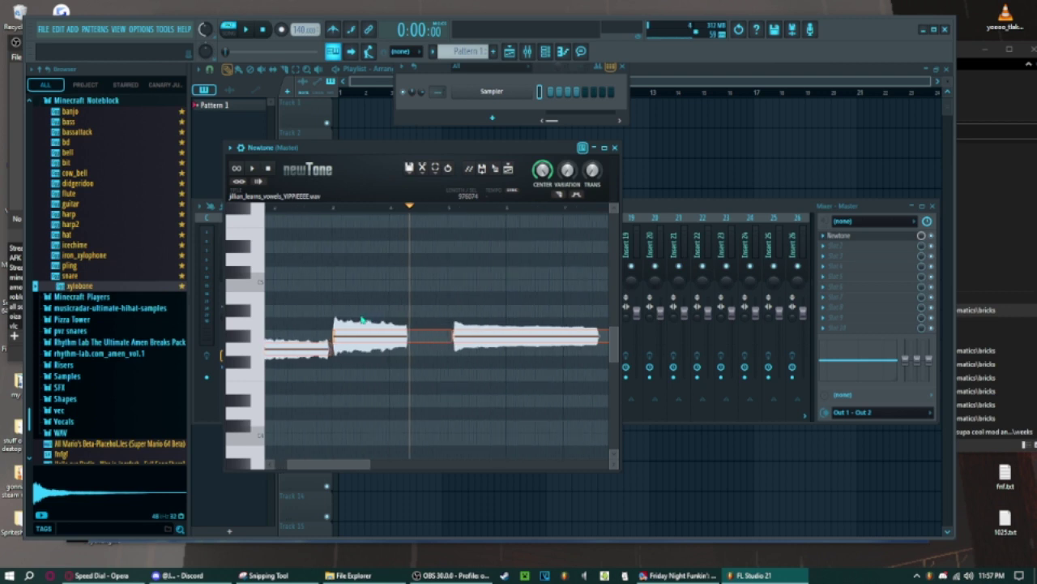
scroll(565, 204, "up", 1)
Resize the two notes, raise the right one to G#4, and play back the result.
left_click(559, 194)
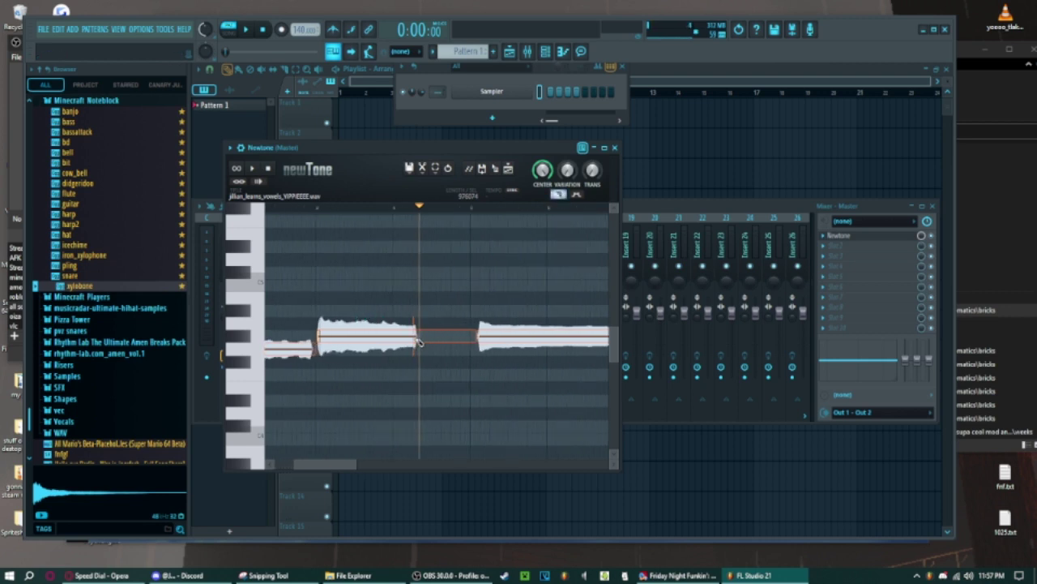
scroll(414, 341, "up", 2)
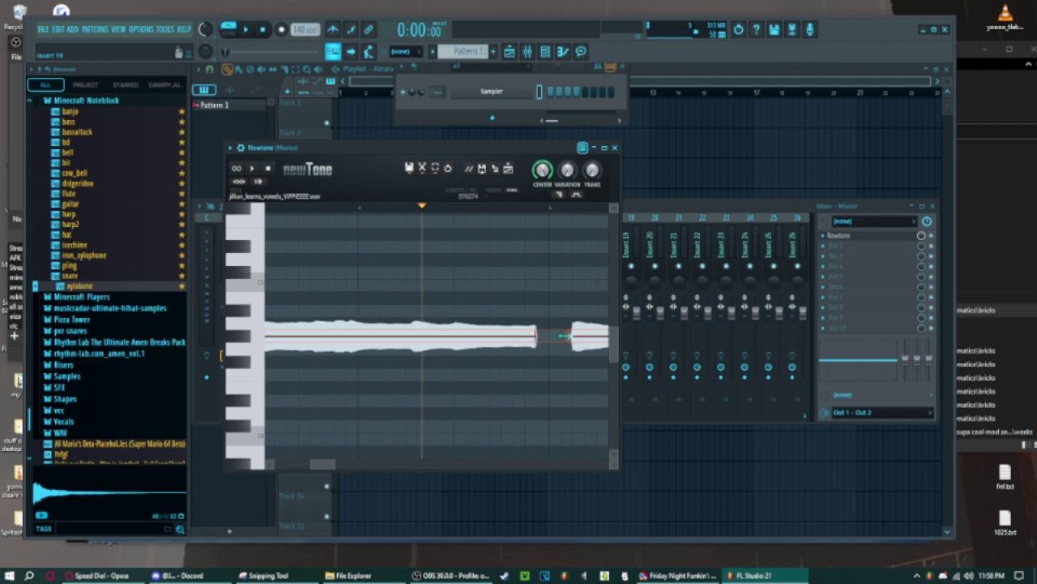
mouse_move(414, 341)
left_mouse_down()
mouse_move(568, 337)
mouse_move(330, 361)
left_mouse_up()
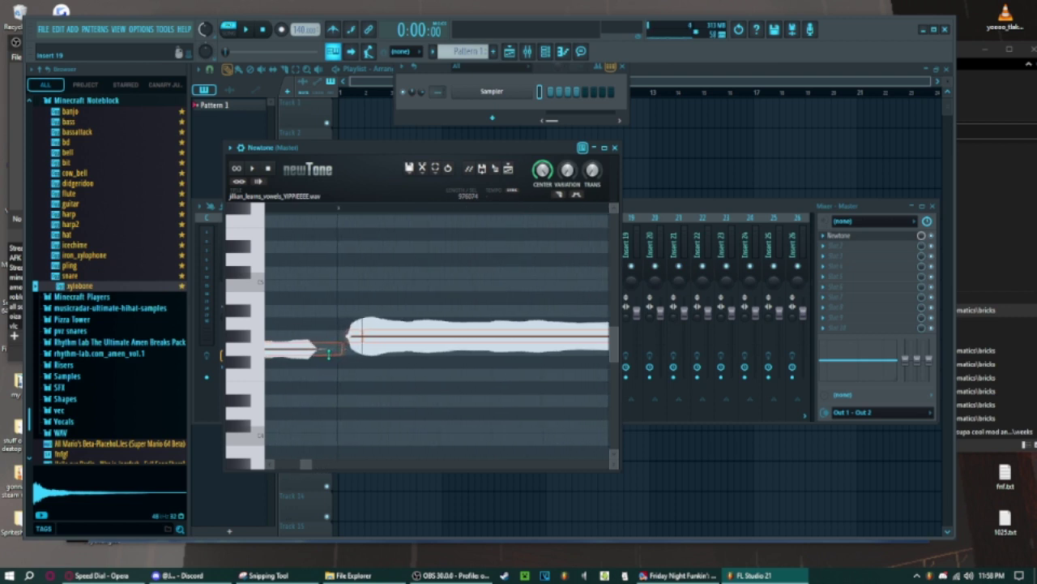
left_click_drag(330, 361, 350, 349)
scroll(350, 349, "up", 1)
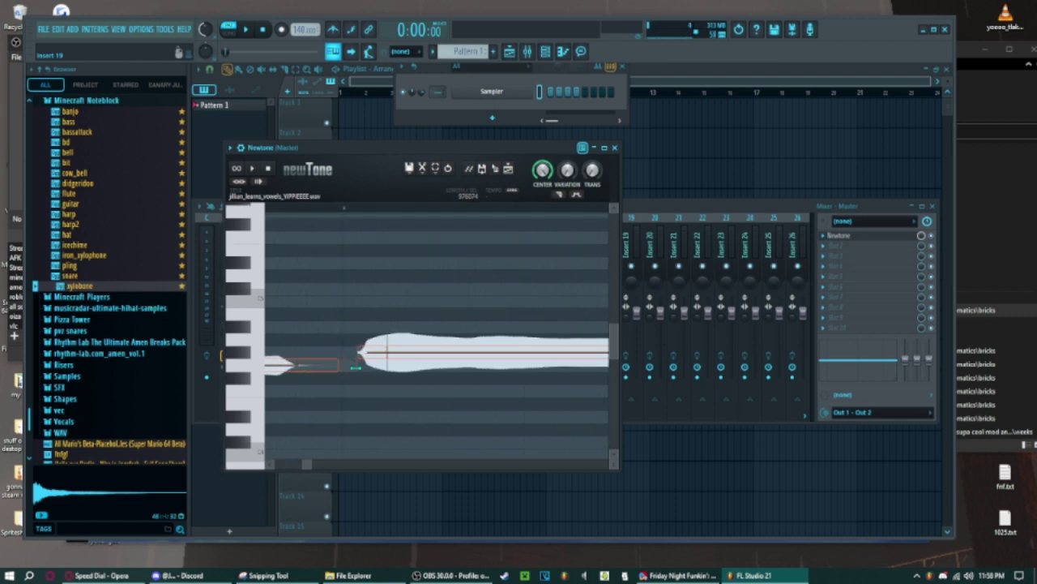
left_click(350, 366)
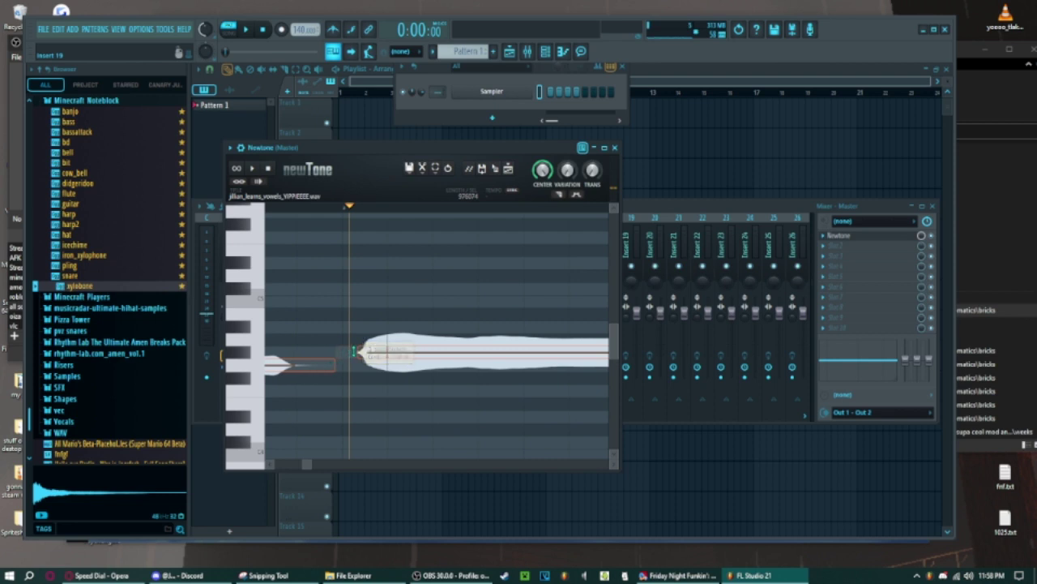
left_click_drag(389, 352, 352, 350)
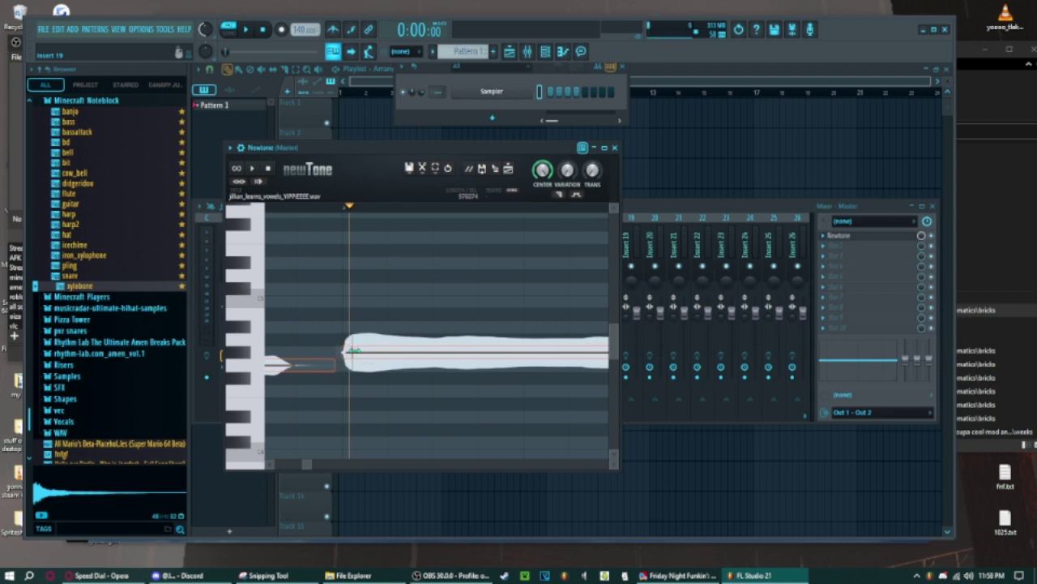
key("space")
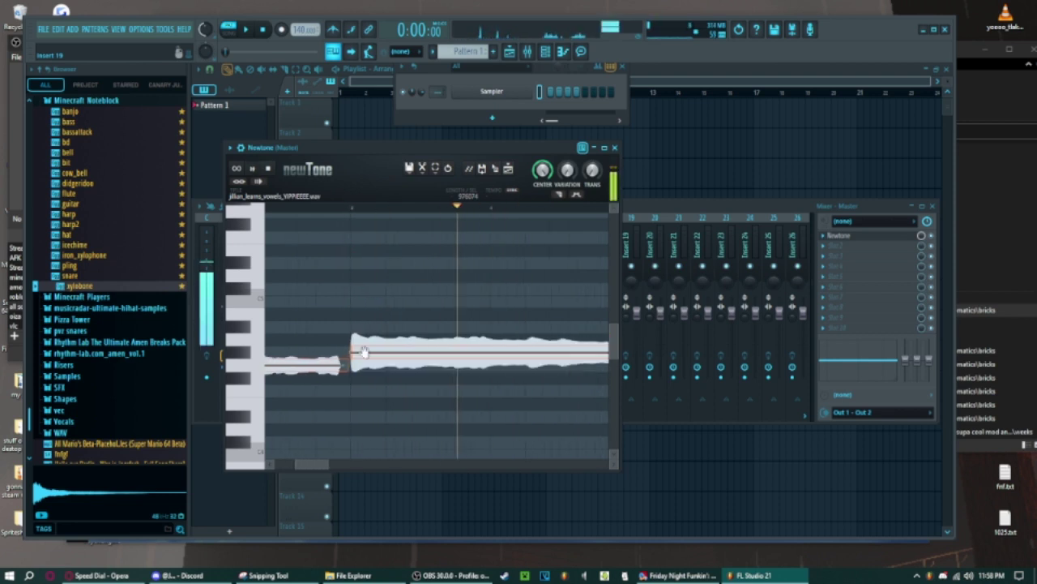
Split the vocal note again, then extend the left piece to close the gap.
scroll(421, 268, "up", 3)
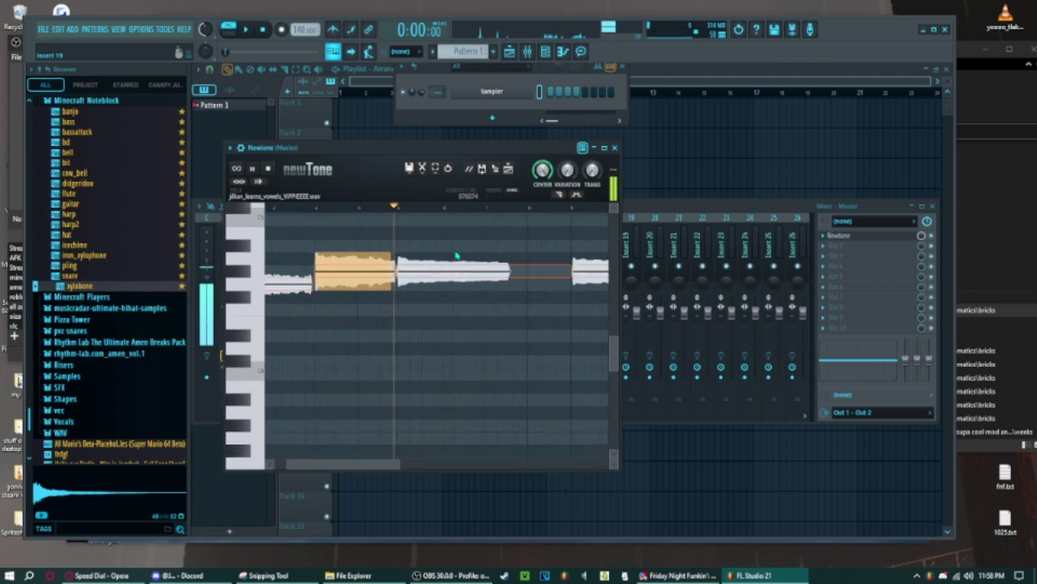
scroll(406, 283, "up", 3)
mouse_move(335, 366)
left_mouse_down()
mouse_move(338, 378)
mouse_move(283, 372)
left_mouse_up()
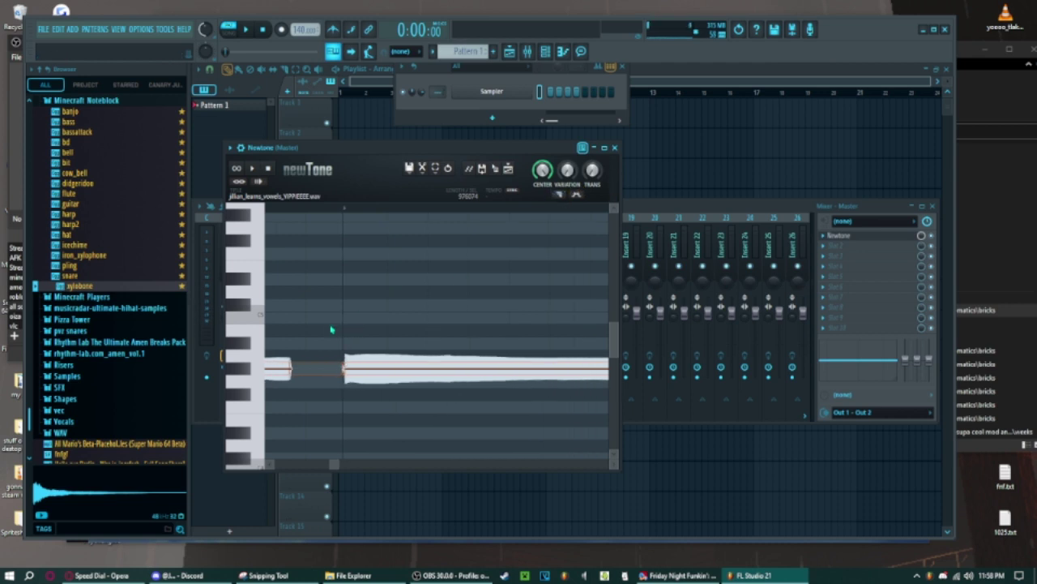
left_click_drag(283, 369, 322, 369)
scroll(394, 398, "down", 2, "ctrl")
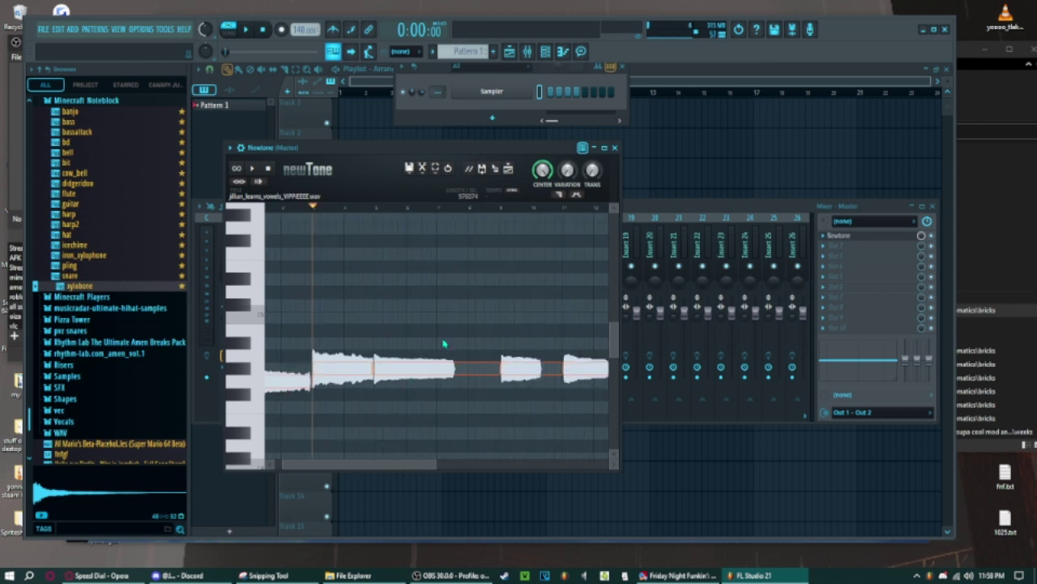
scroll(451, 322, "down", 3)
Shorten the end of the note piece twice, then bring Discord forward.
left_click(559, 194)
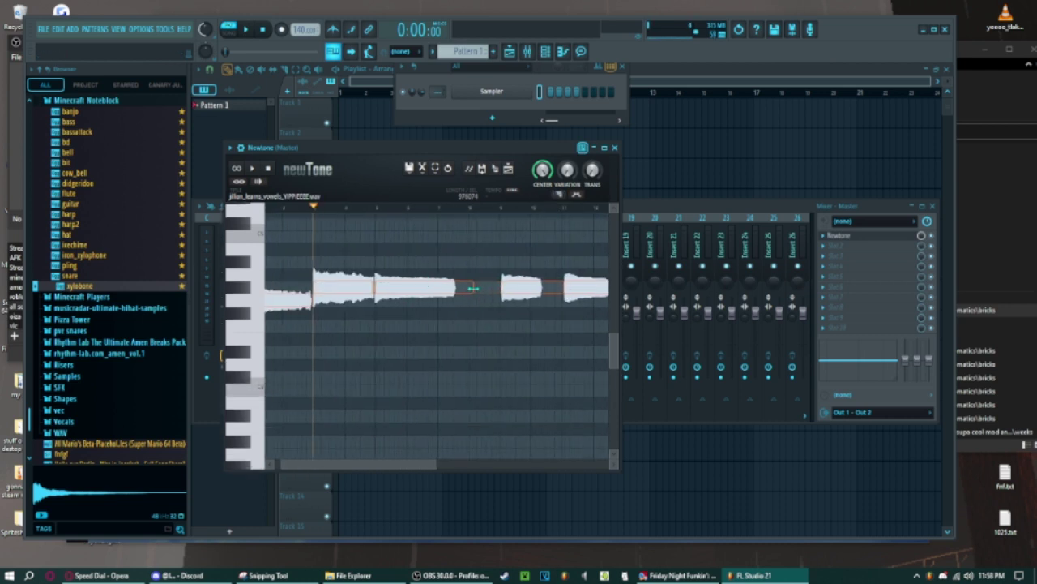
left_click_drag(473, 289, 453, 290)
scroll(438, 284, "up", 3)
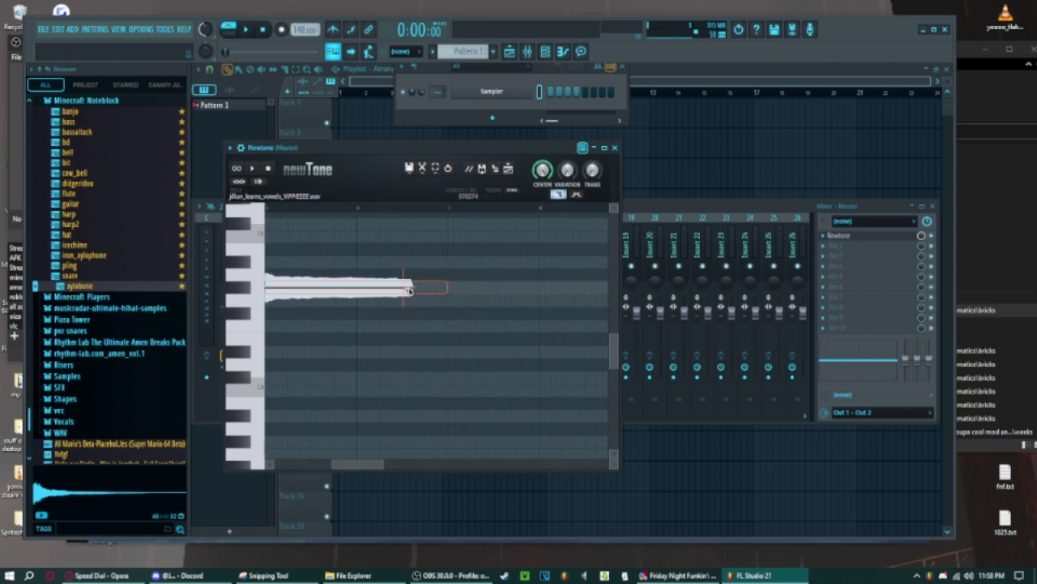
mouse_move(412, 288)
left_mouse_down()
mouse_move(348, 294)
mouse_move(414, 286)
left_mouse_up()
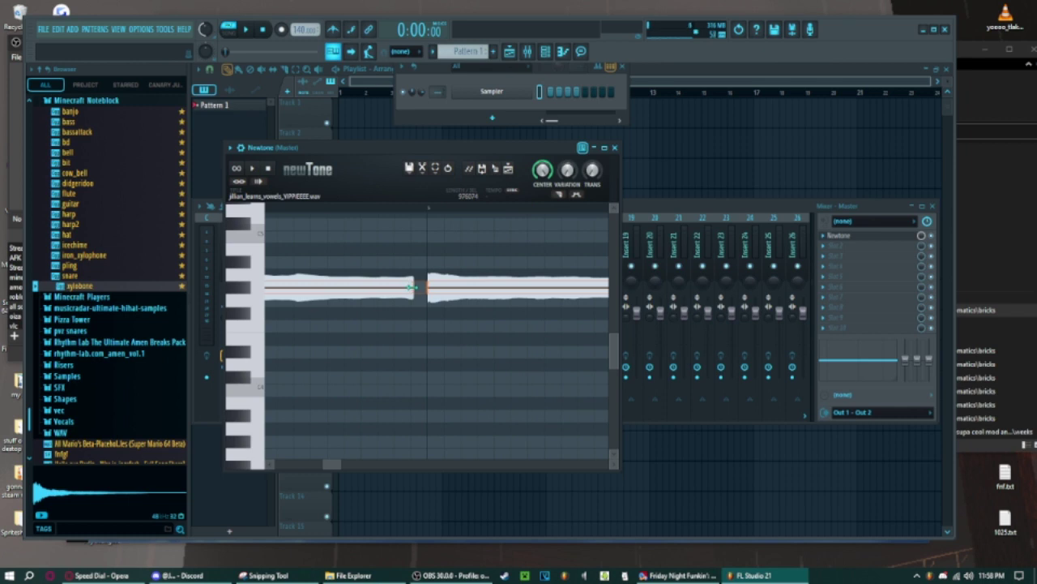
left_click(178, 574)
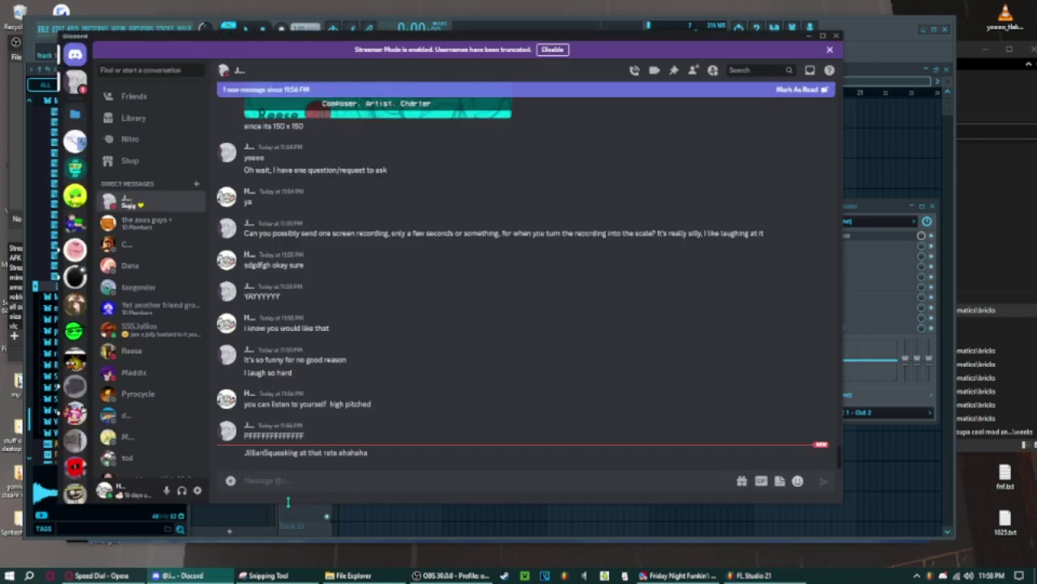
Send the reply 'a' in the Discord chat and return to Newtone.
left_click(299, 478)
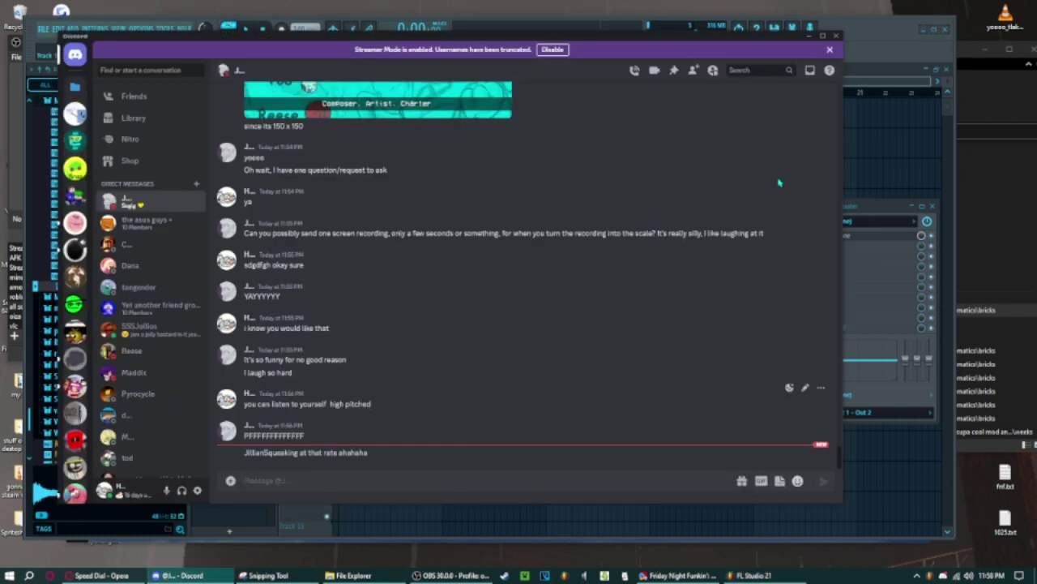
type("hah")
key("Return")
left_click(888, 38)
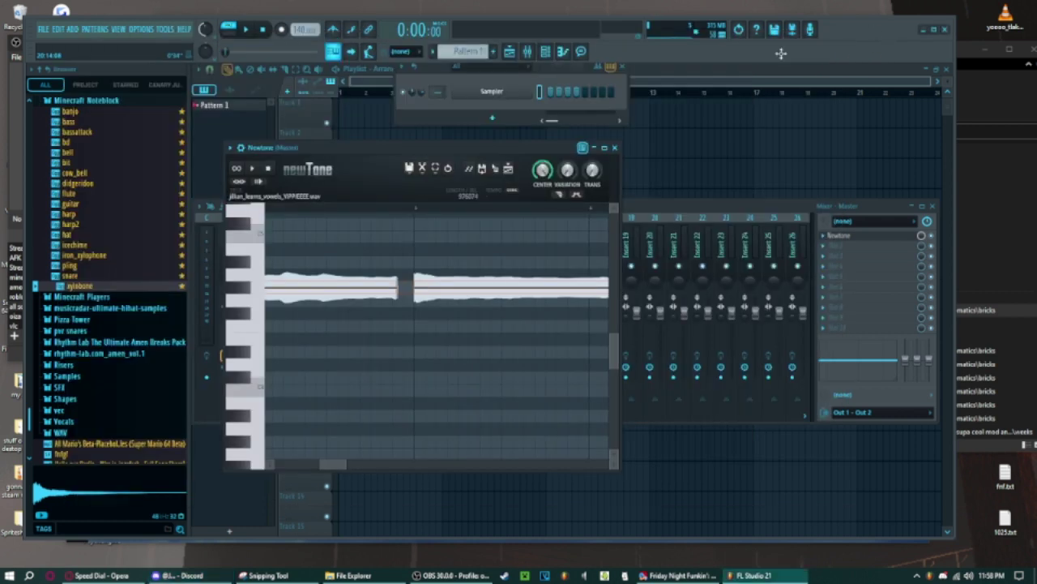
Shorten the right note's edge in Newtone.
scroll(487, 284, "up", 3)
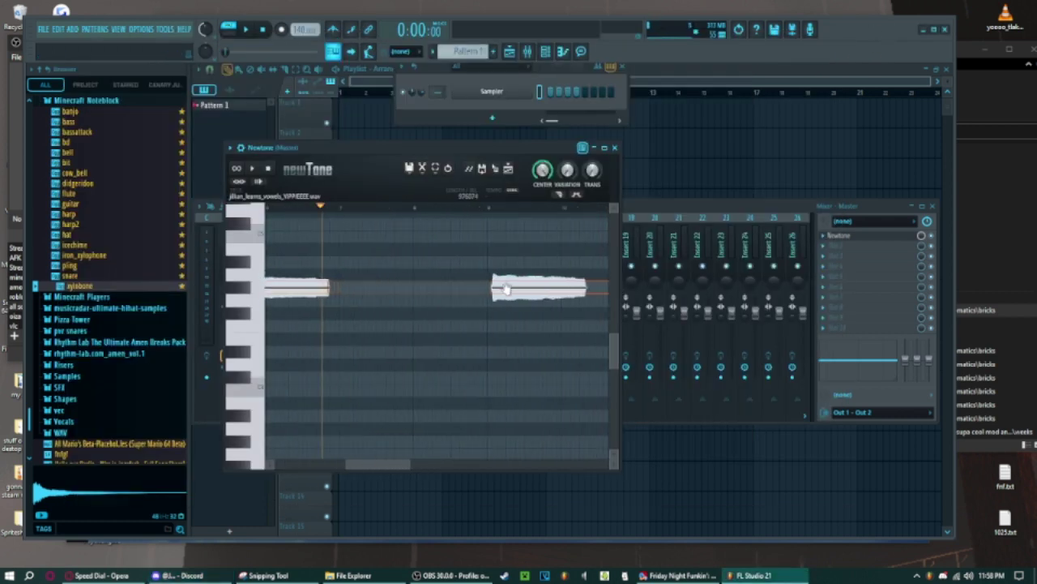
scroll(487, 282, "down", 2)
scroll(475, 270, "down", 1)
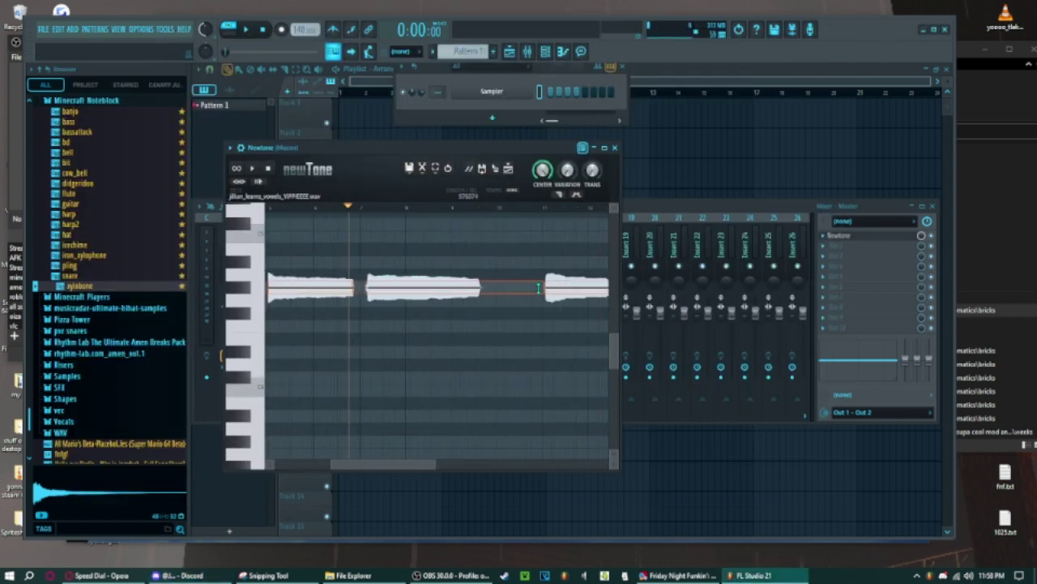
left_click_drag(538, 288, 430, 287)
scroll(358, 285, "up", 3)
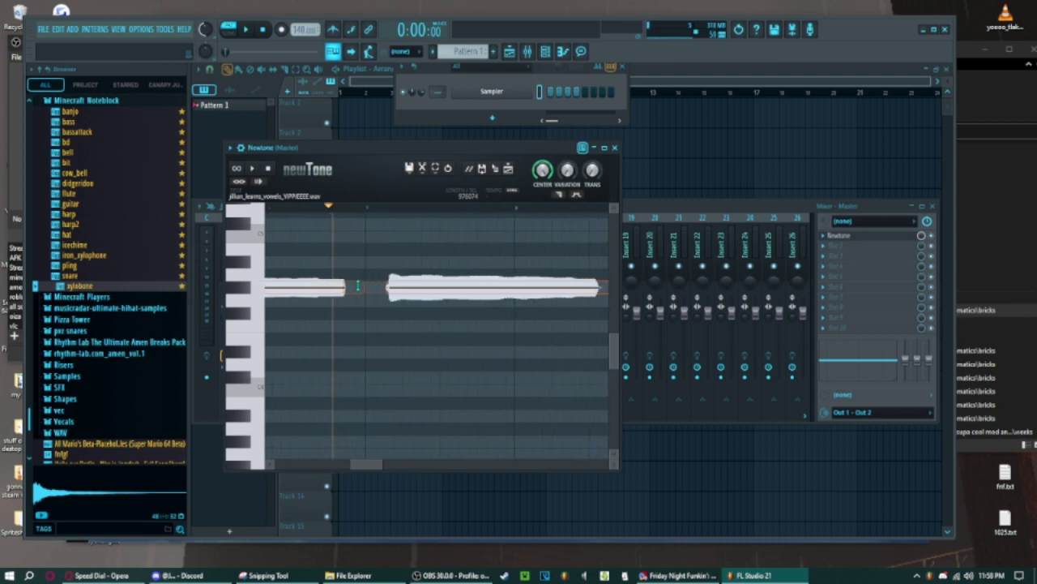
scroll(358, 285, "up", 2)
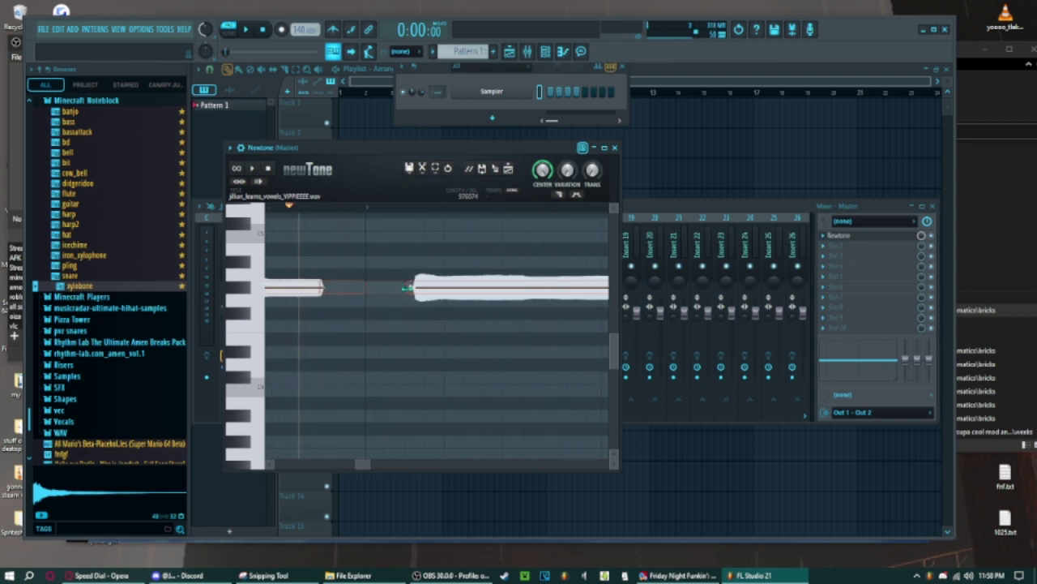
Pull the right note's start further left in stages and play back the notes.
left_click_drag(407, 287, 377, 288)
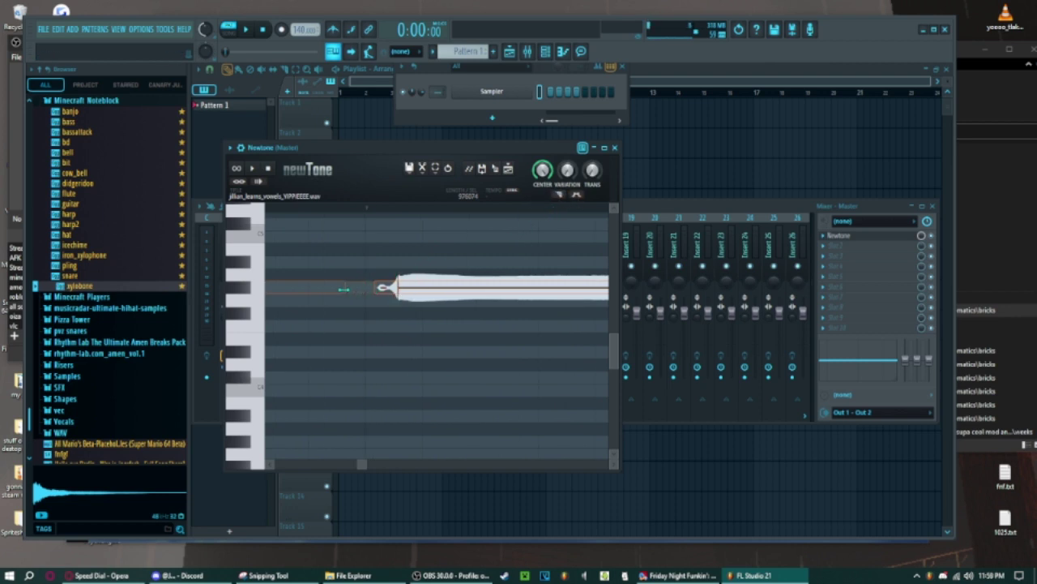
left_click_drag(373, 287, 364, 287)
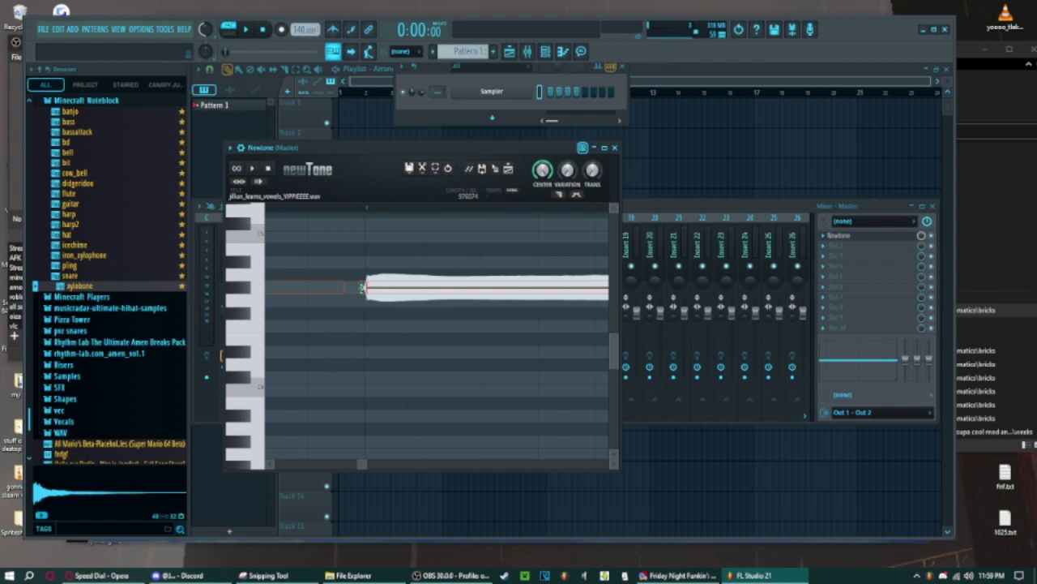
left_click_drag(354, 284, 339, 283)
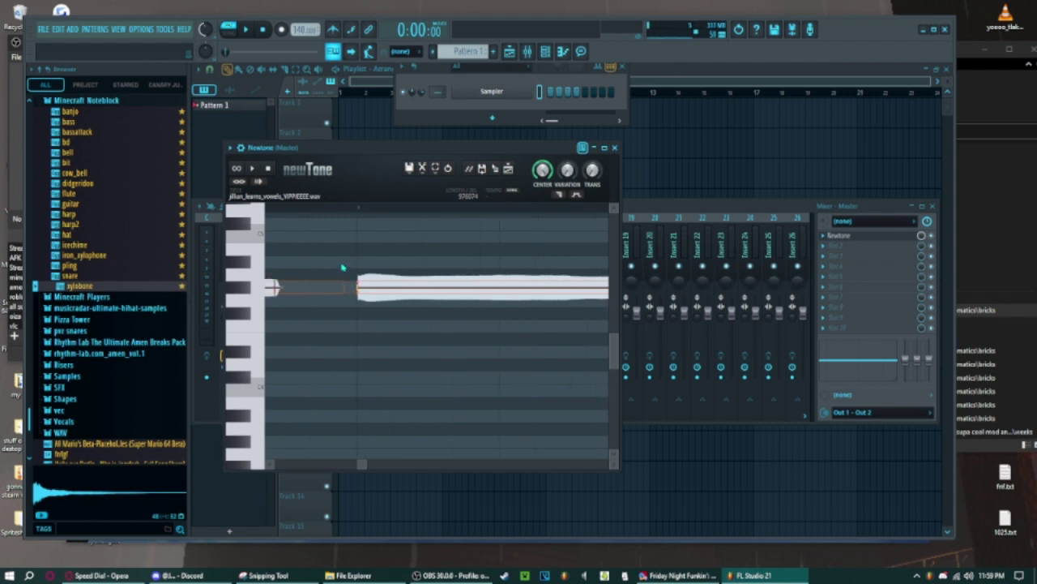
key("space")
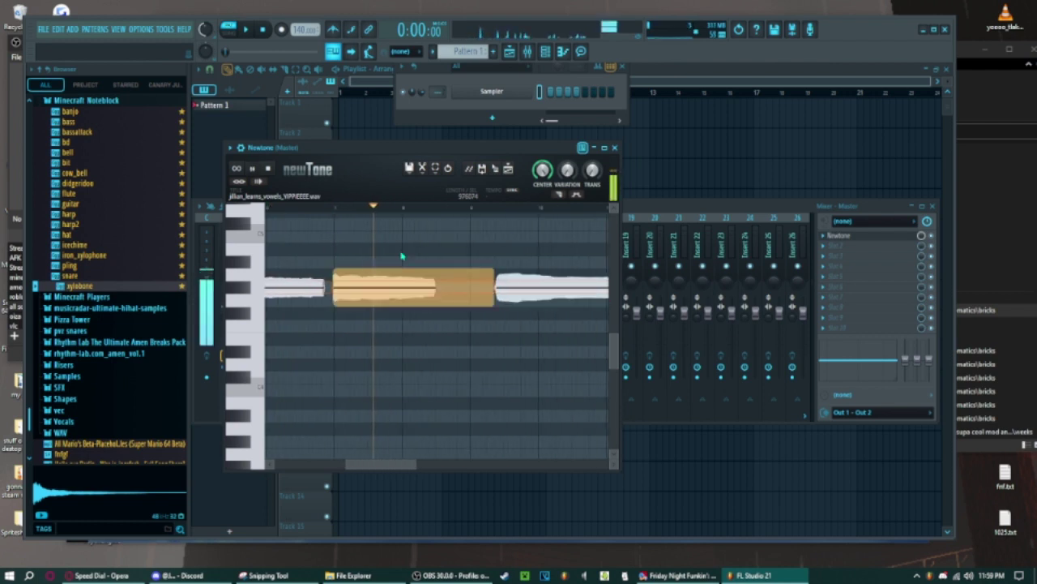
key("space")
Cut the note between the pieces, stretch the left note's end and close the gap.
scroll(511, 244, "down", 1)
left_click(558, 194)
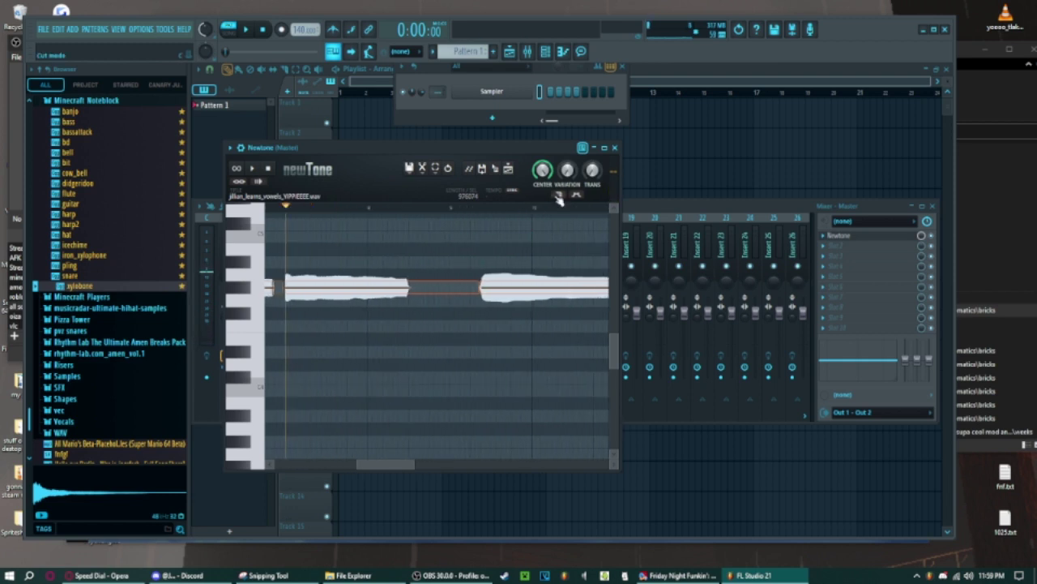
scroll(408, 295, "up", 2)
left_click(457, 288)
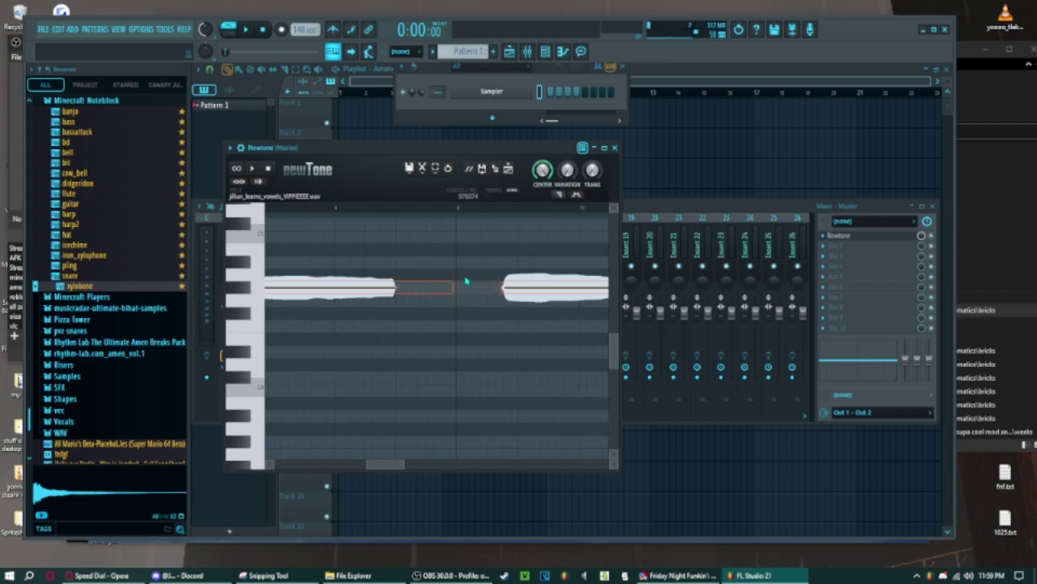
scroll(456, 283, "up", 1)
left_click(558, 194)
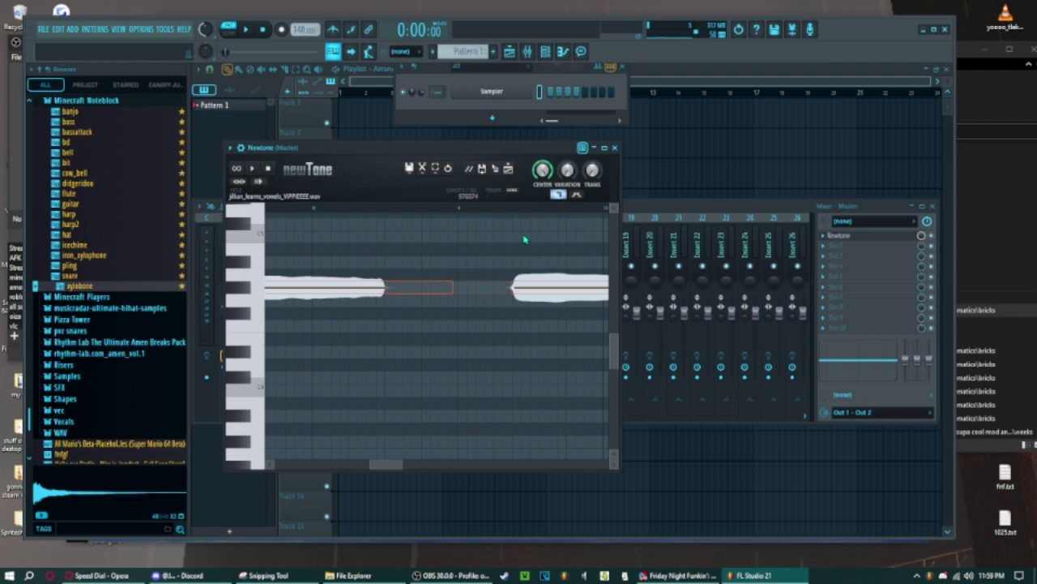
left_click(404, 288)
left_click_drag(387, 288, 442, 290)
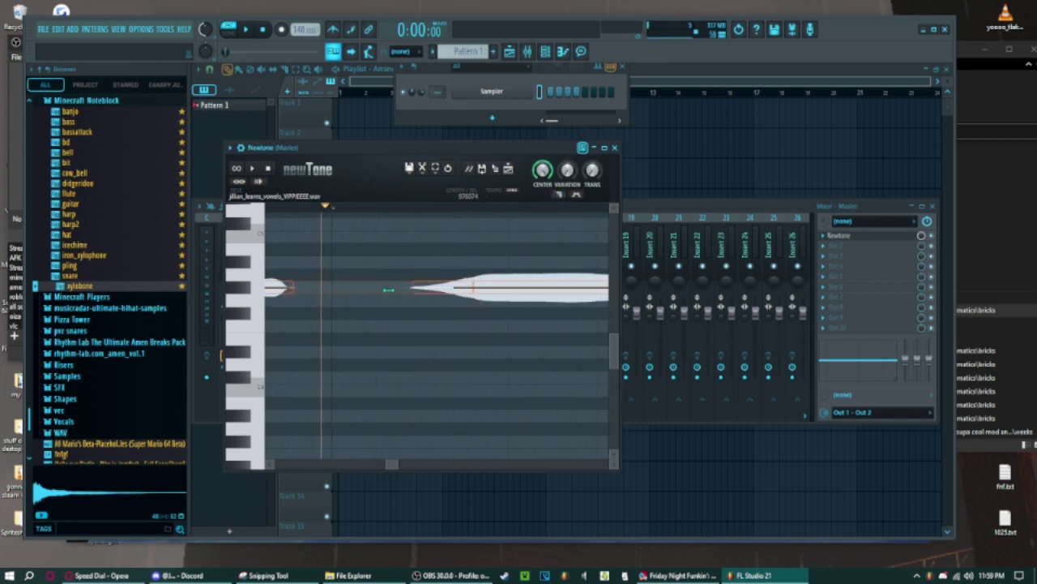
left_click_drag(474, 286, 347, 287)
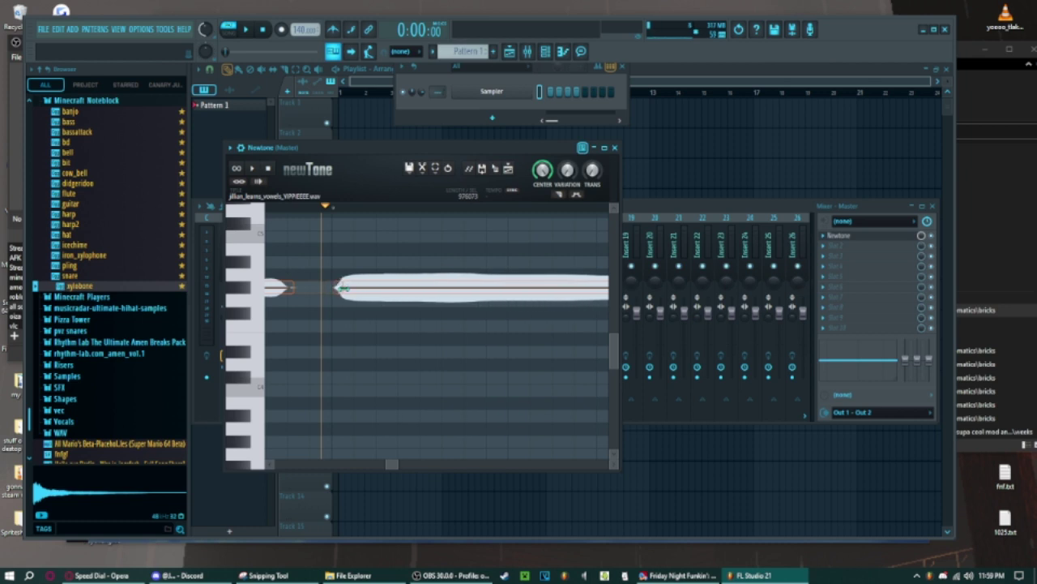
Set playback to the note start, split the note at a new point, and shorten the last note.
left_click(346, 288)
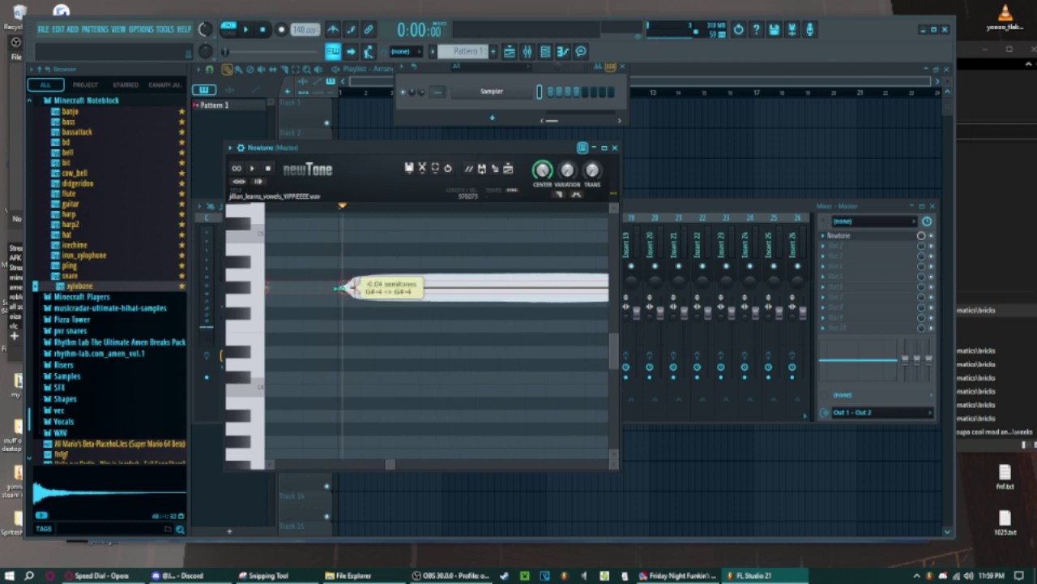
left_click(340, 284)
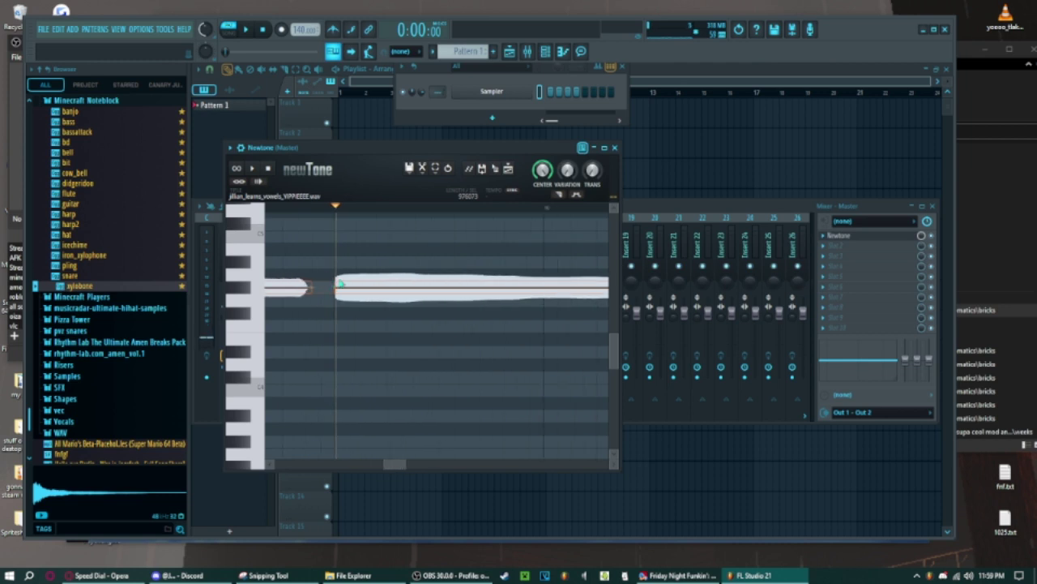
scroll(416, 278, "down", 3)
scroll(416, 277, "up", 1)
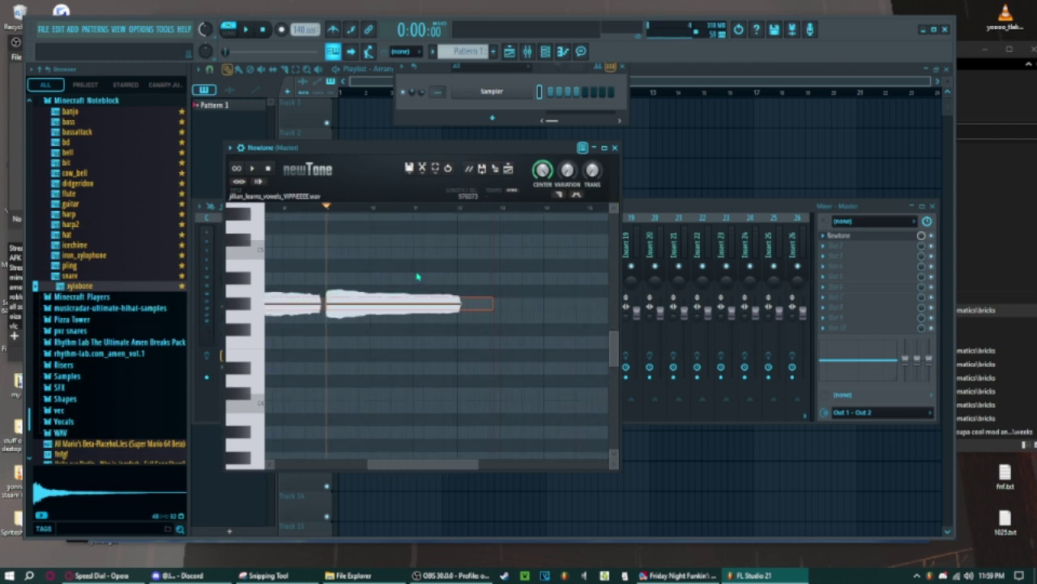
scroll(418, 278, "down", 1)
left_click(382, 285)
scroll(381, 286, "up", 1)
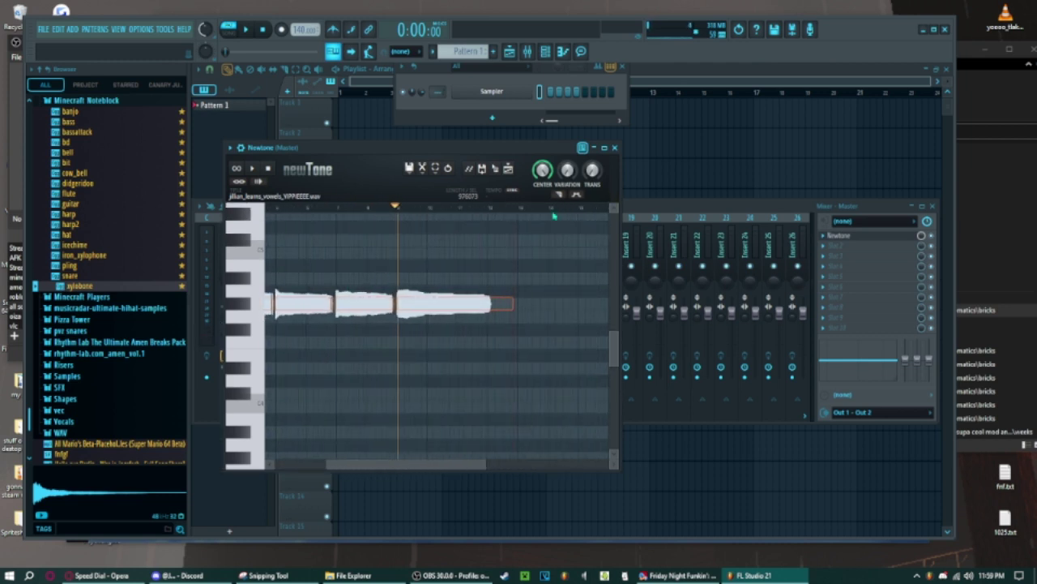
mouse_move(510, 307)
left_mouse_down()
mouse_move(462, 309)
mouse_move(487, 308)
left_mouse_up()
scroll(462, 307, "up", 3)
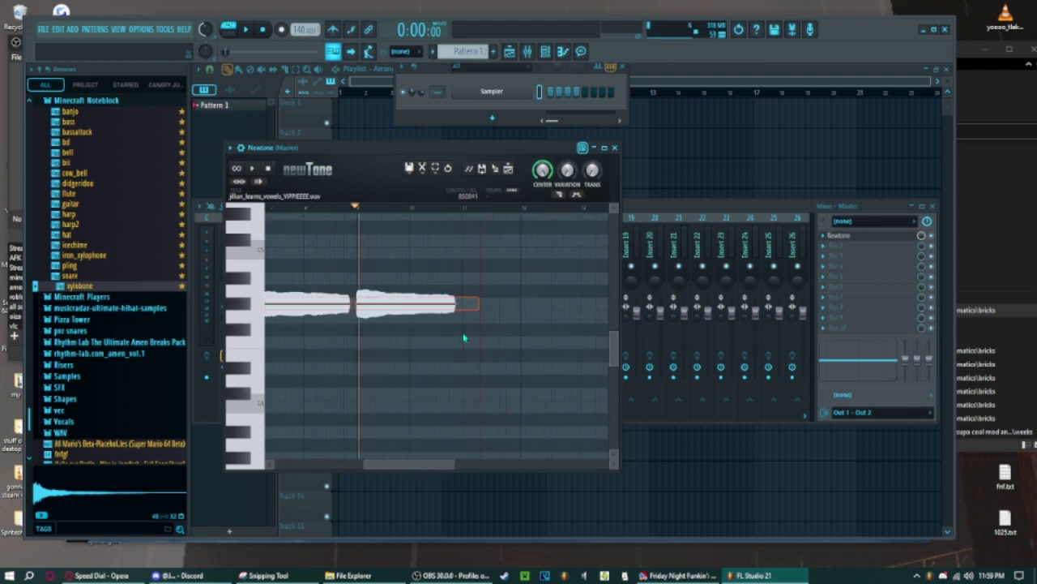
Export the edited Newtone vocal as the WAV 'yellowbricks'.
key("ctrl+s")
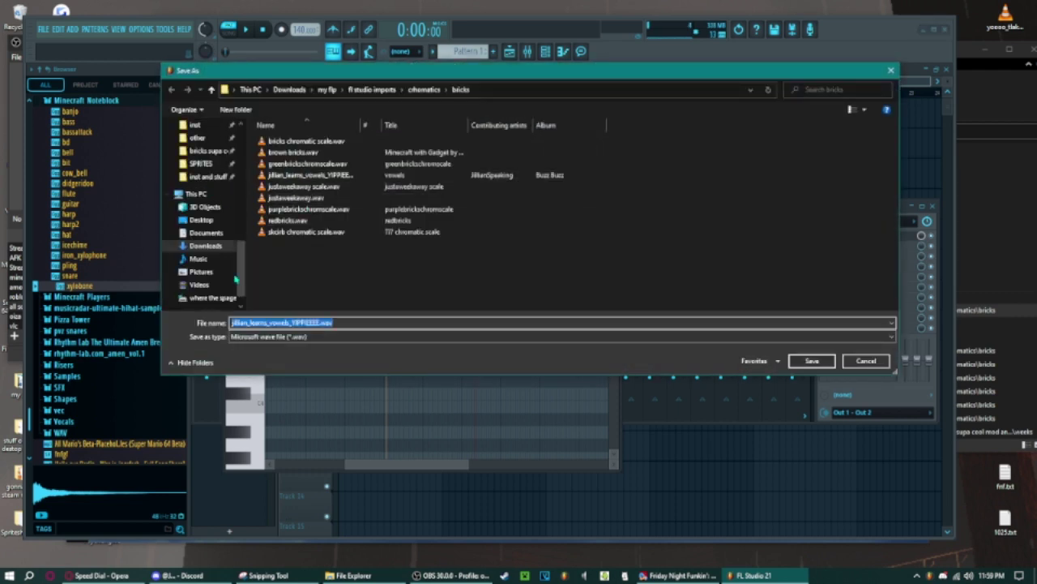
left_click(341, 322)
key("ctrl+a")
type("yell")
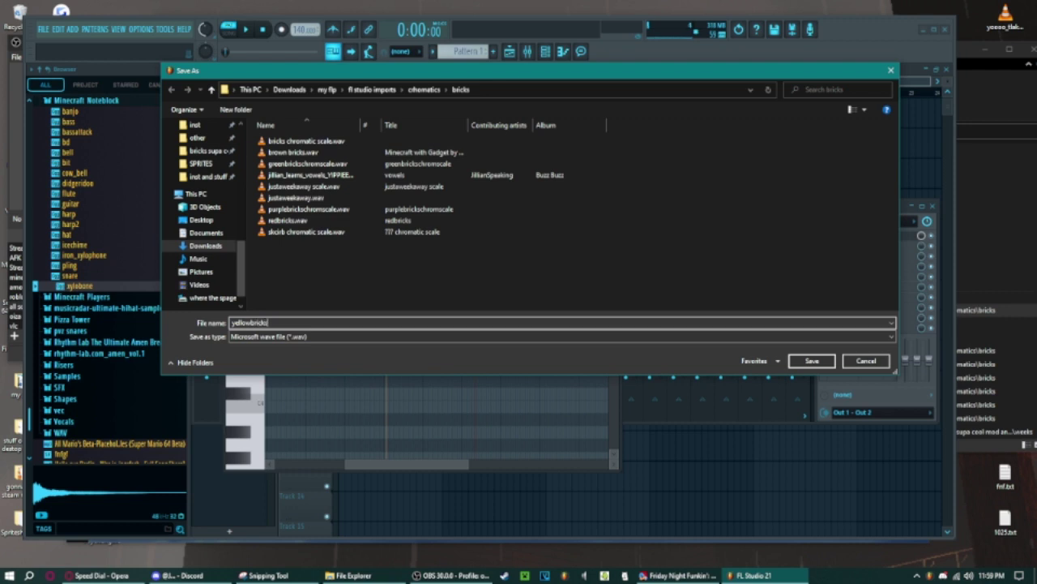
key("Return")
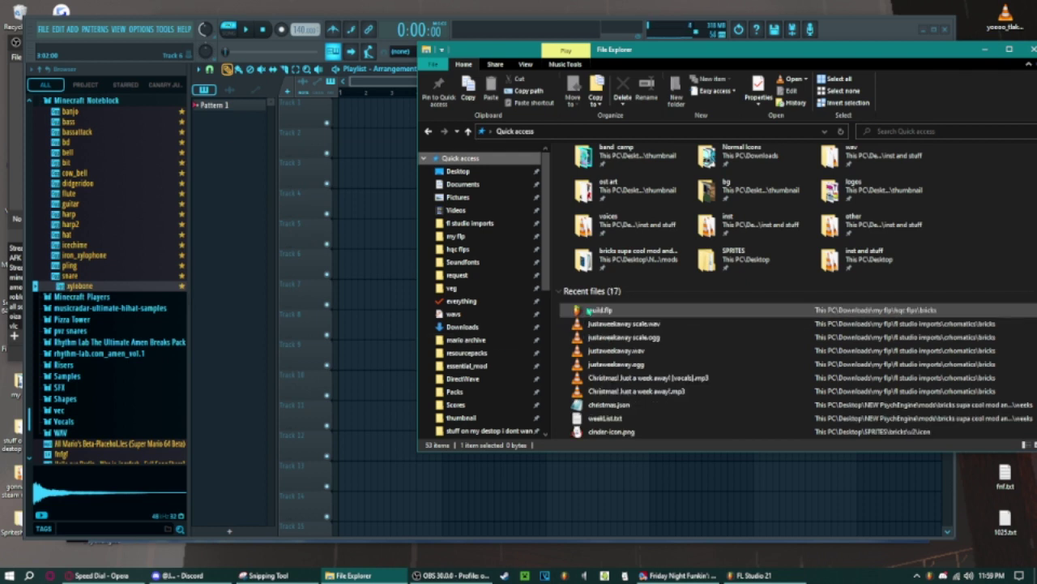
Place yellowbricks.wav on Track 1 of the Playlist and adjust the playlist view.
left_click_drag(597, 313, 357, 138)
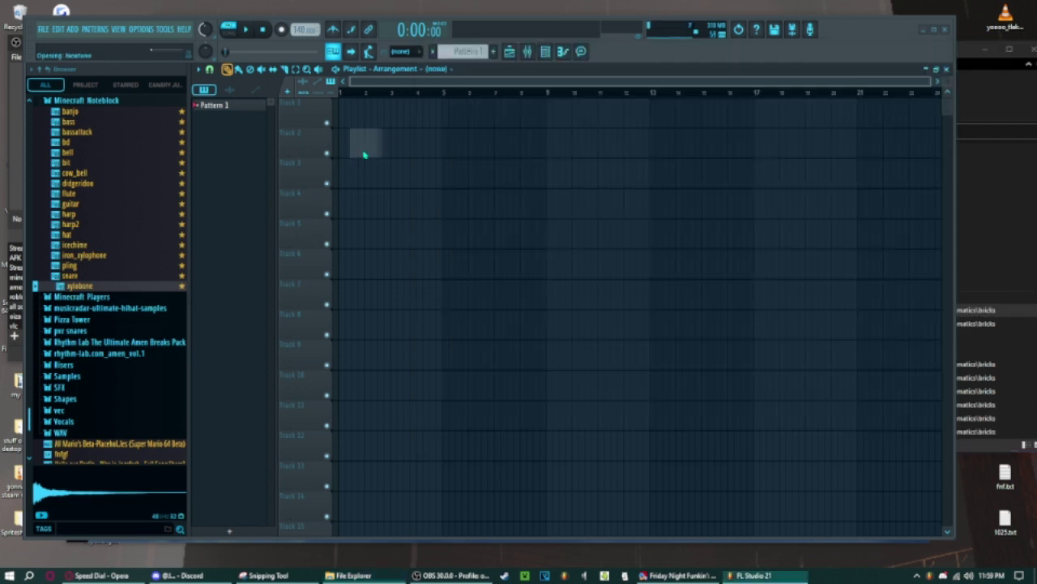
scroll(602, 121, "up", 5)
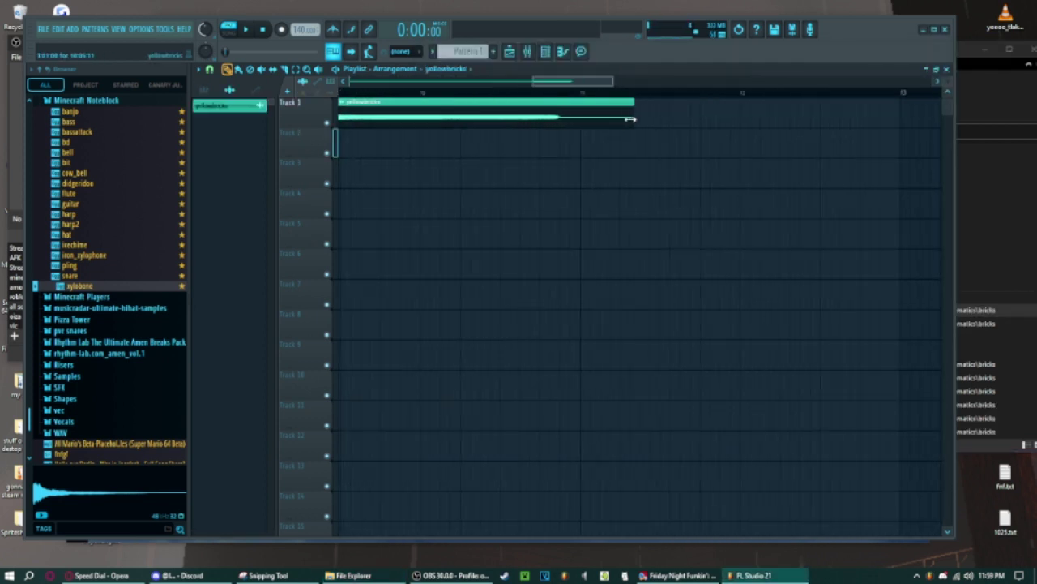
left_click_drag(631, 121, 578, 121)
left_click_drag(559, 88, 368, 88)
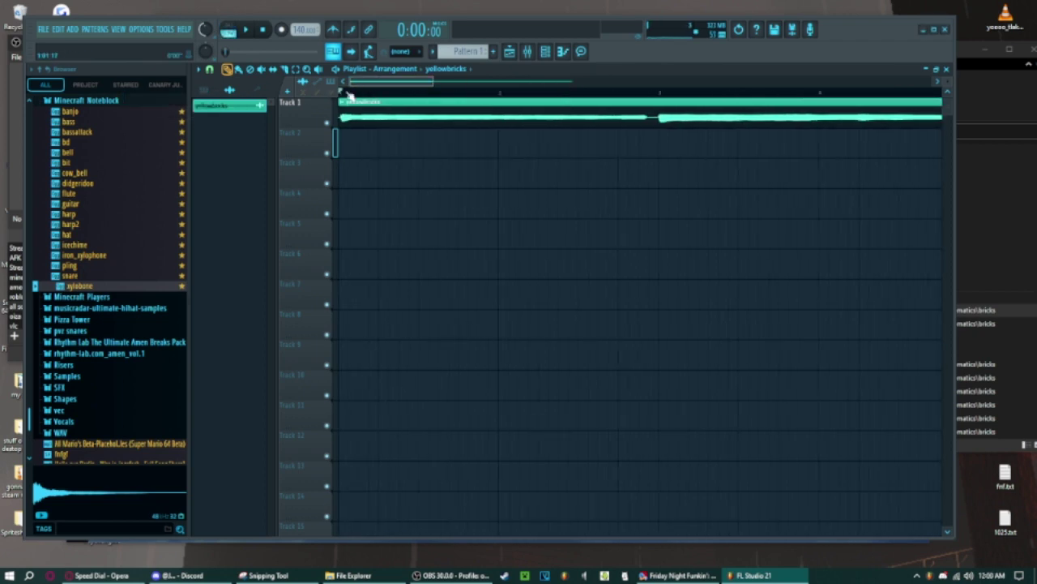
key("shift+alt+t")
Set the time signature denominator to 8 and confirm.
left_click(541, 274)
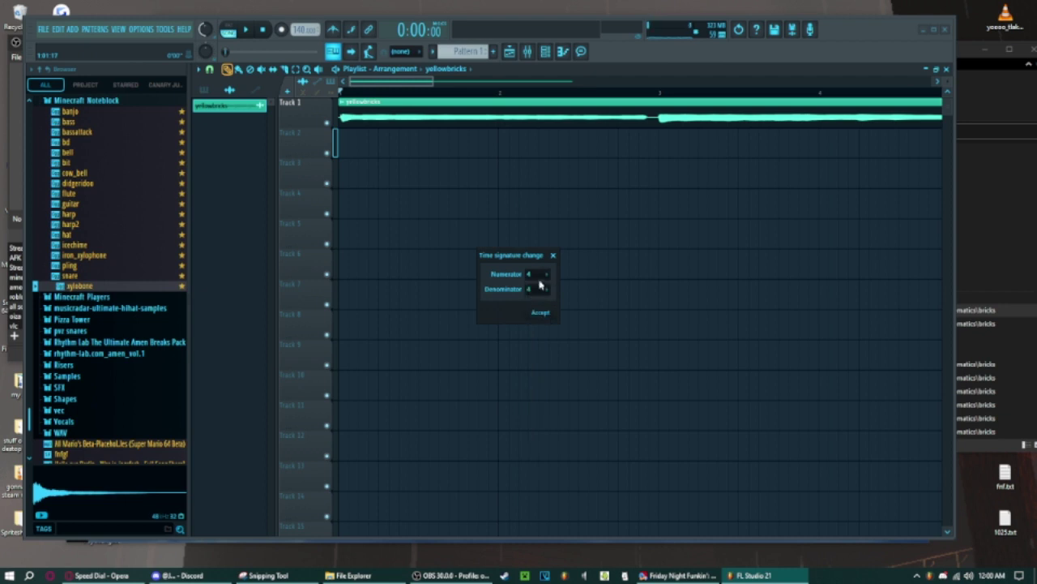
left_click(539, 280)
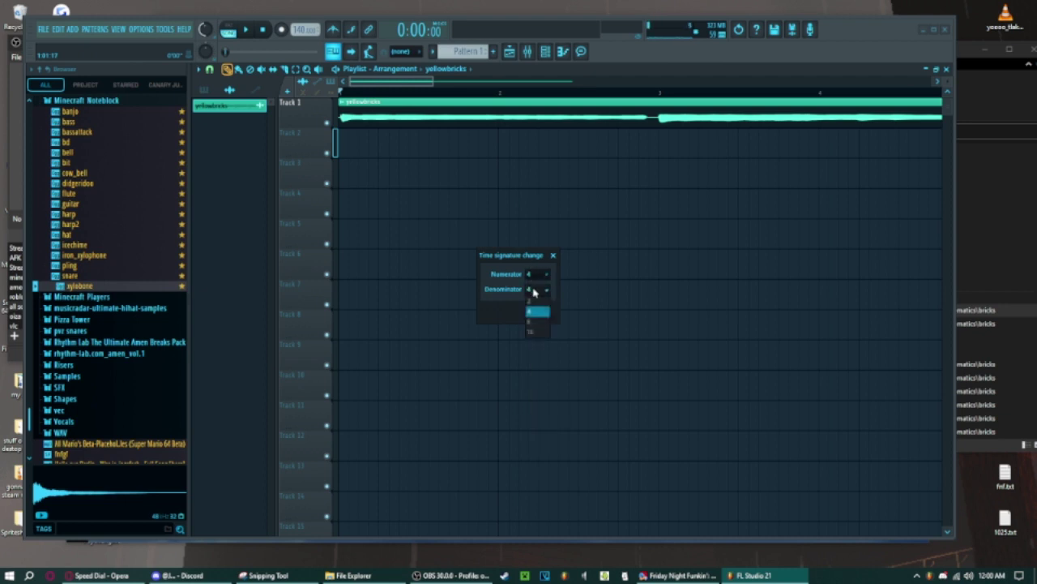
left_click(538, 320)
key("Return")
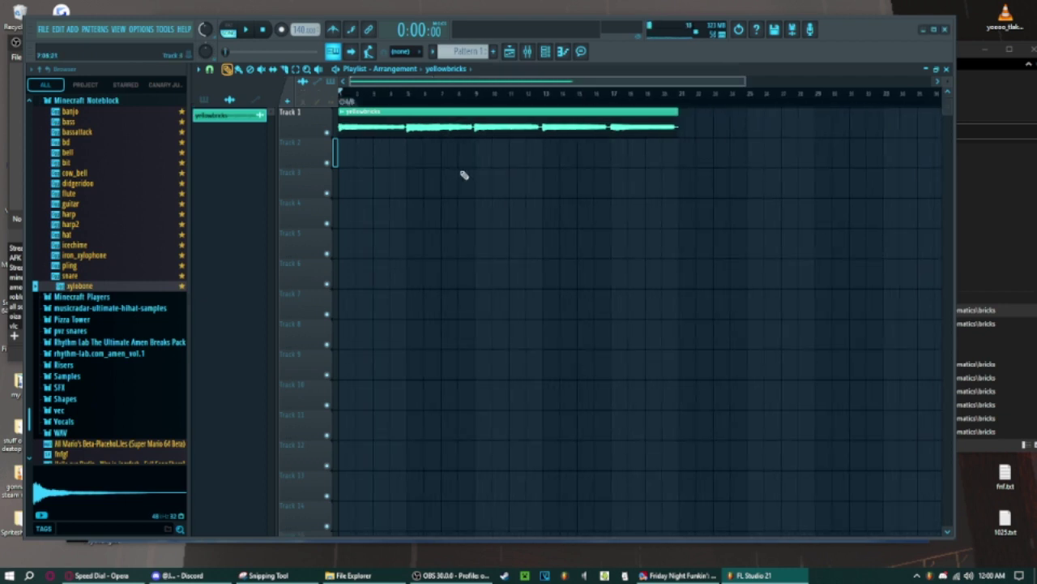
Add a time signature change at the song start with 2 beats per bar.
scroll(359, 154, "up", 2)
scroll(396, 167, "down", 2)
scroll(355, 154, "up", 1)
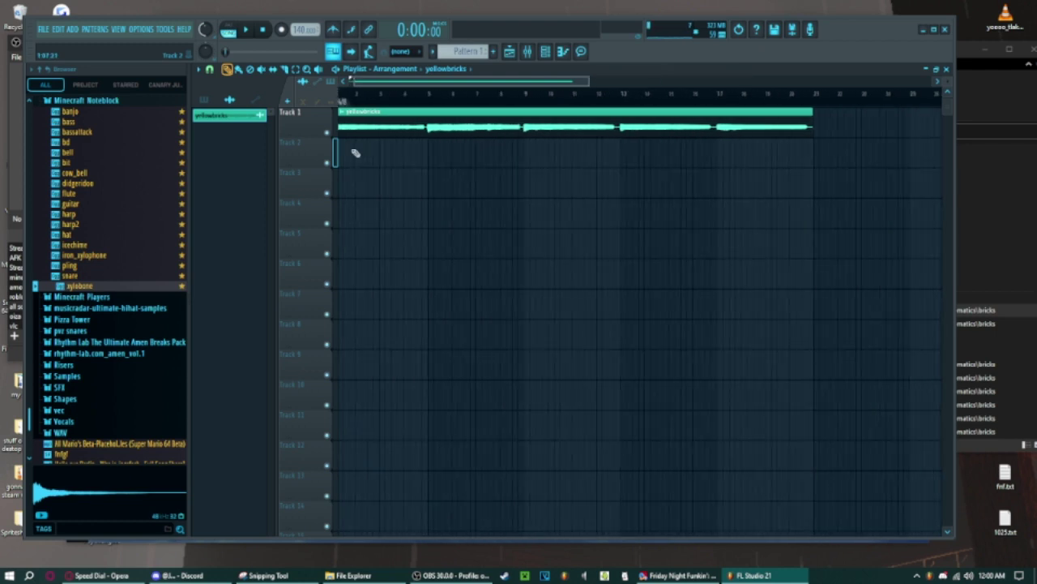
scroll(355, 153, "up", 1)
scroll(352, 122, "up", 1)
right_click(349, 101)
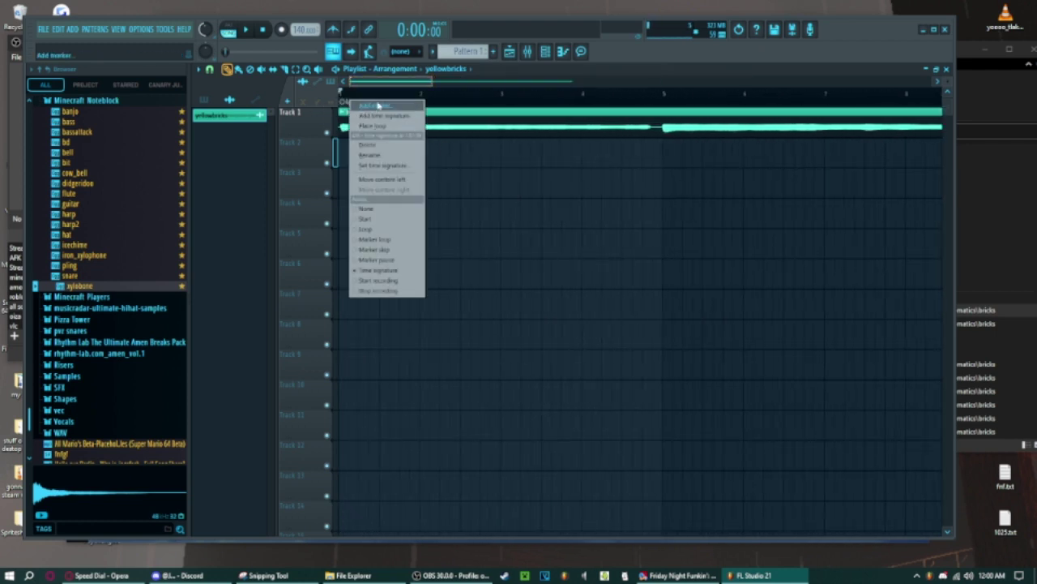
left_click(385, 115)
left_click(537, 274)
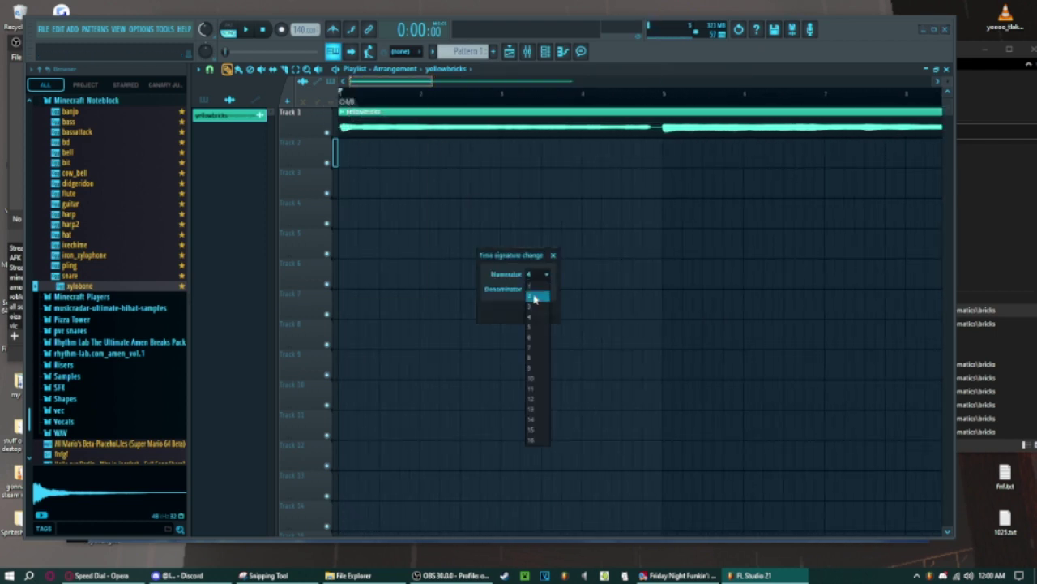
left_click(534, 299)
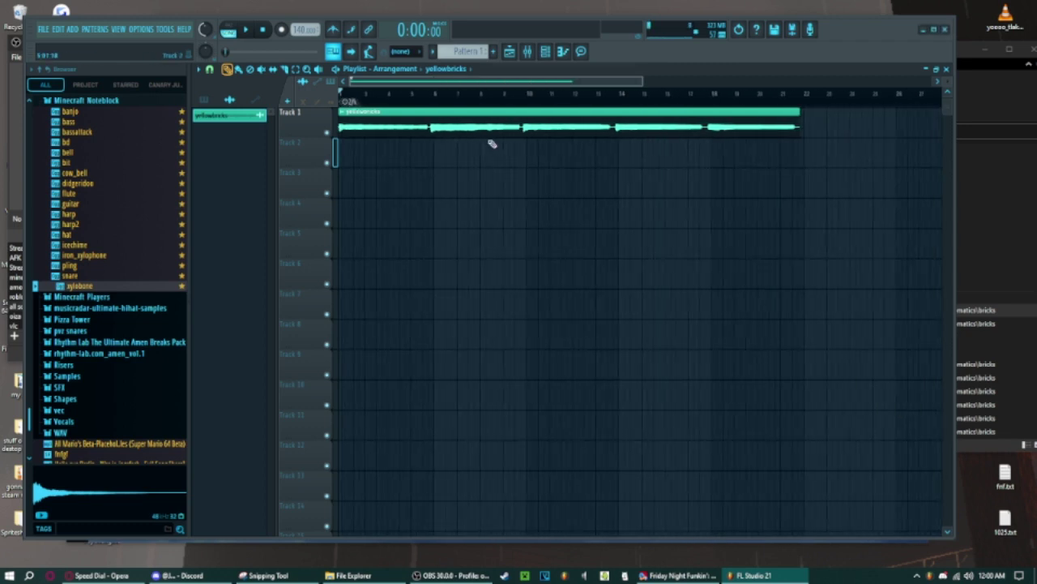
Move the time signature marker and change an option in its context menu.
scroll(429, 132, "down", 2)
scroll(409, 122, "up", 2)
left_click_drag(412, 84, 356, 102)
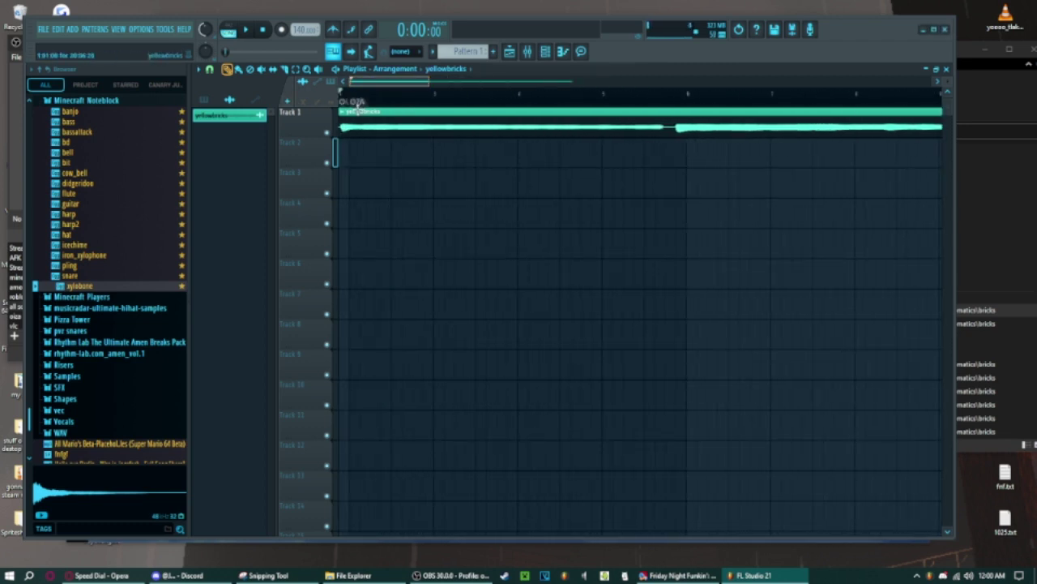
right_click(349, 106)
left_click(361, 136)
scroll(386, 130, "down", 2)
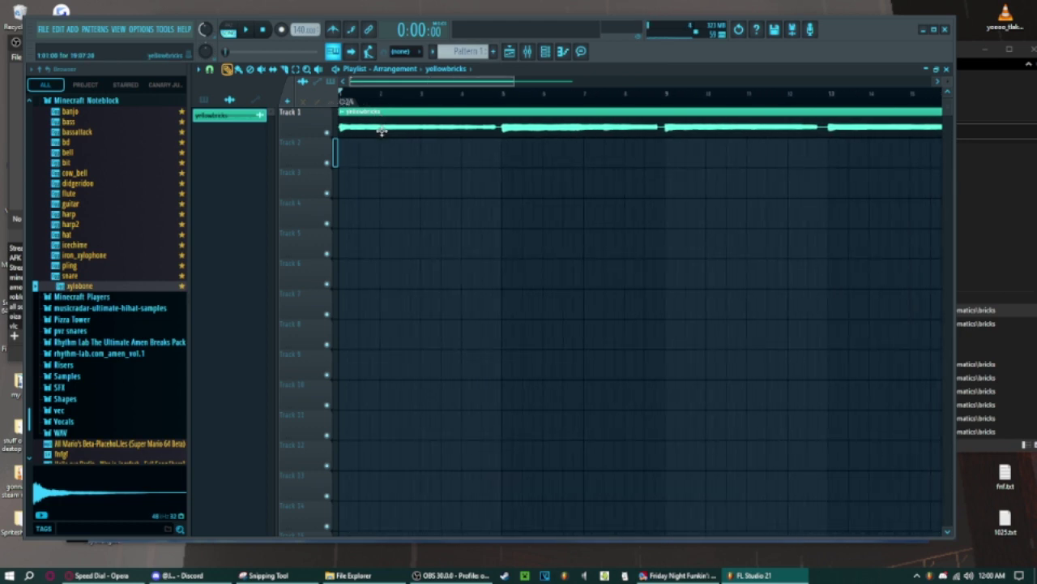
Edit the starting time signature to 4/16 and accept it.
right_click(349, 101)
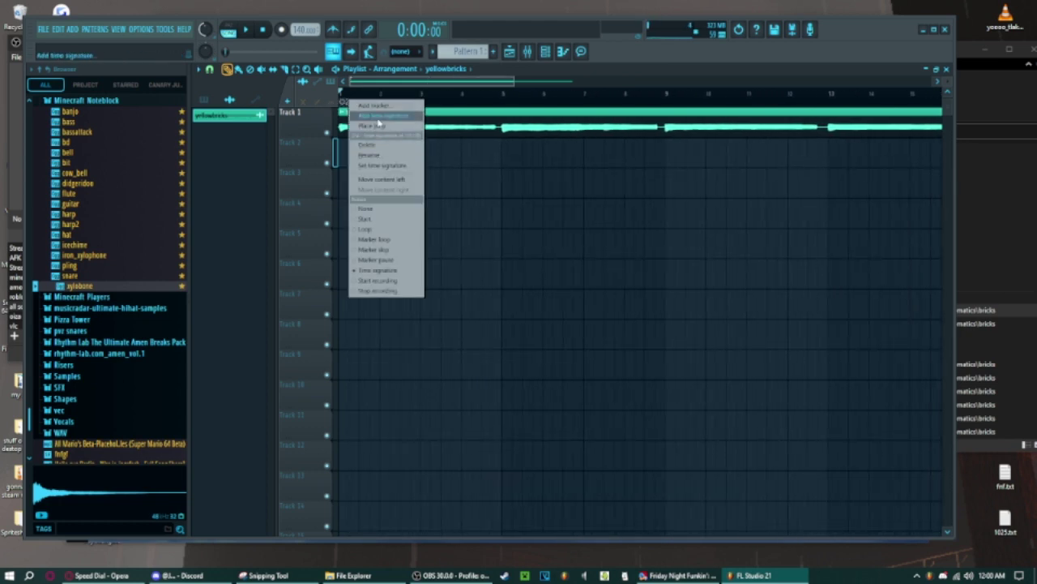
left_click(373, 118)
left_click(529, 274)
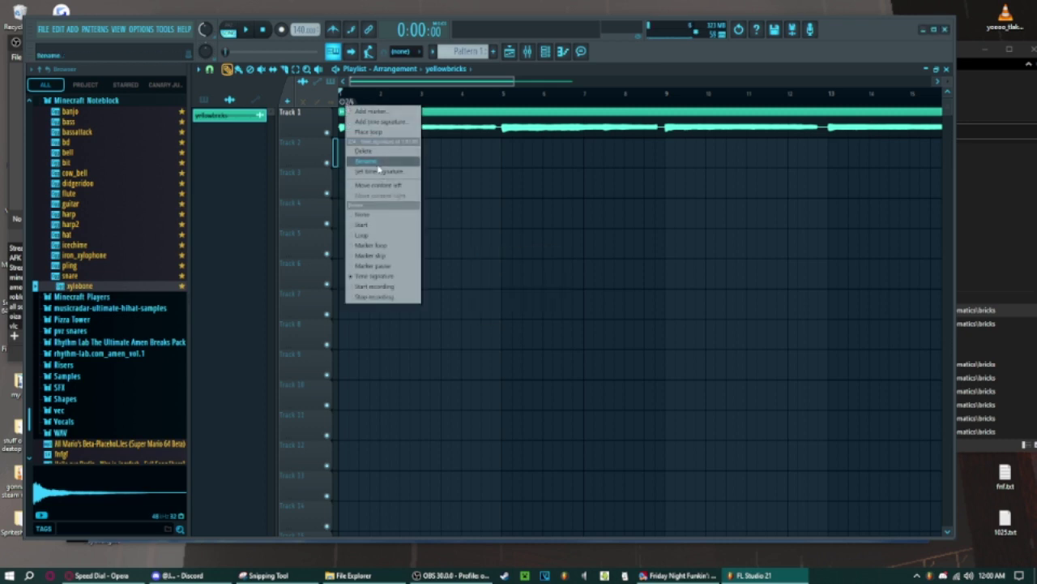
left_click(381, 171)
left_click(538, 276)
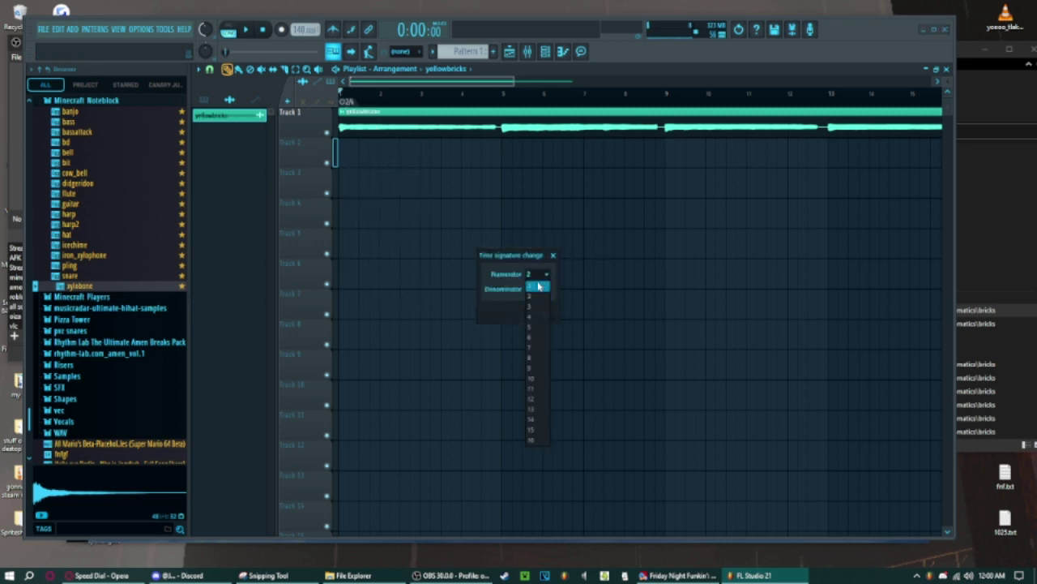
left_click(538, 276)
left_click(535, 316)
left_click(539, 289)
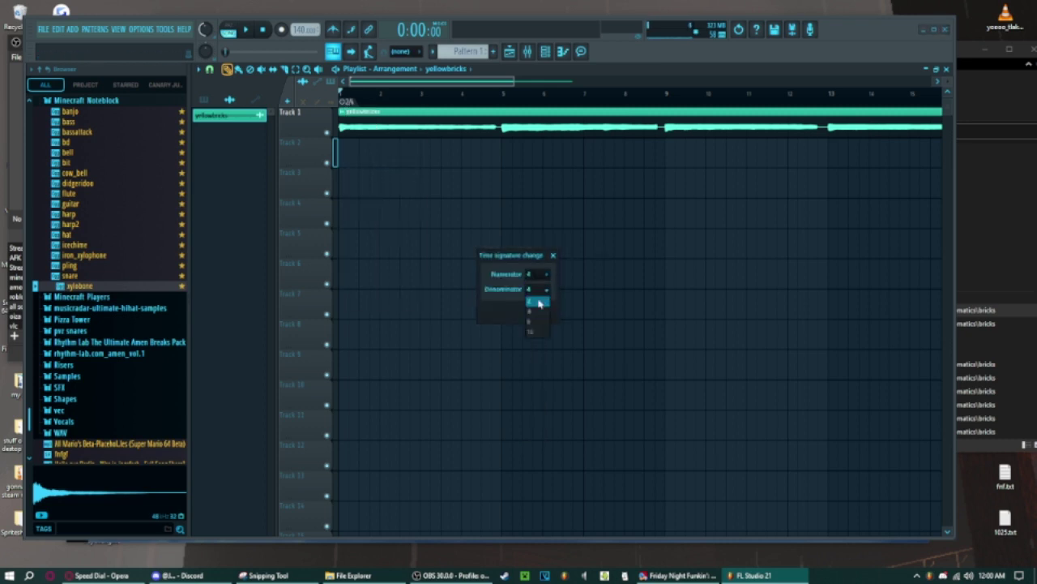
left_click(539, 329)
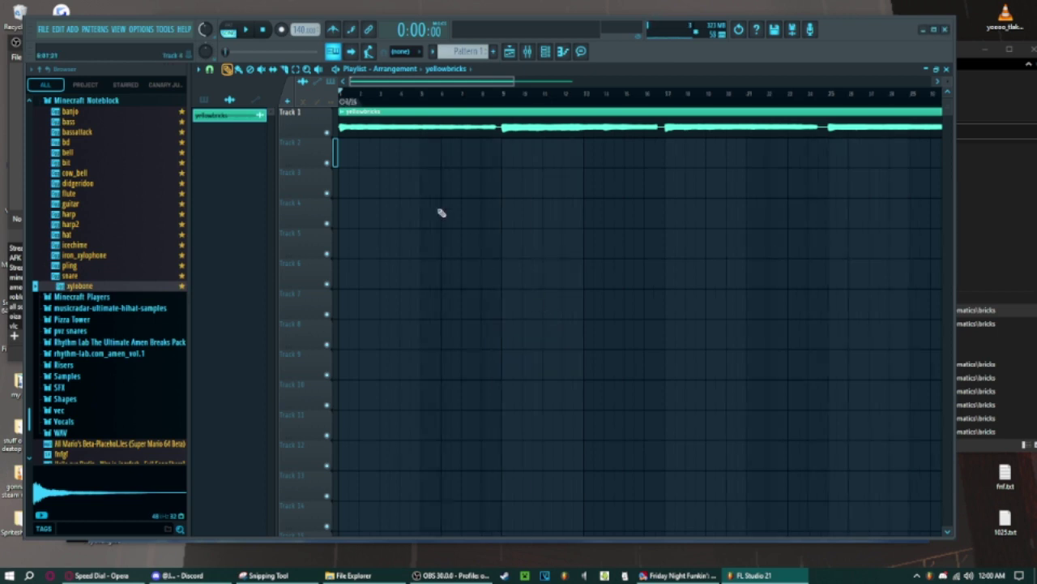
Set the time signature's denominator to 2.
right_click(347, 103)
left_click(387, 172)
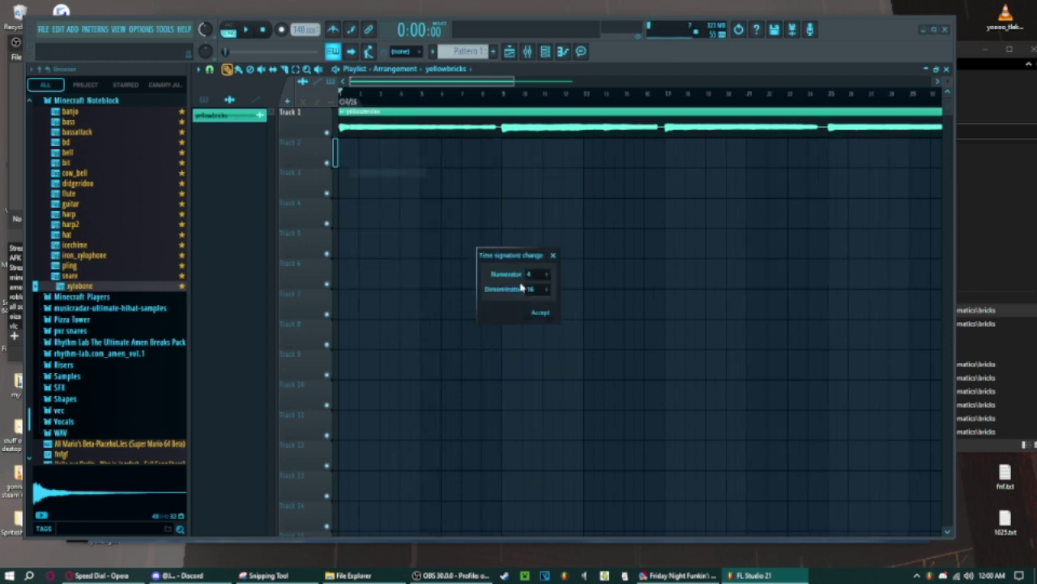
left_click(538, 288)
left_click(541, 312)
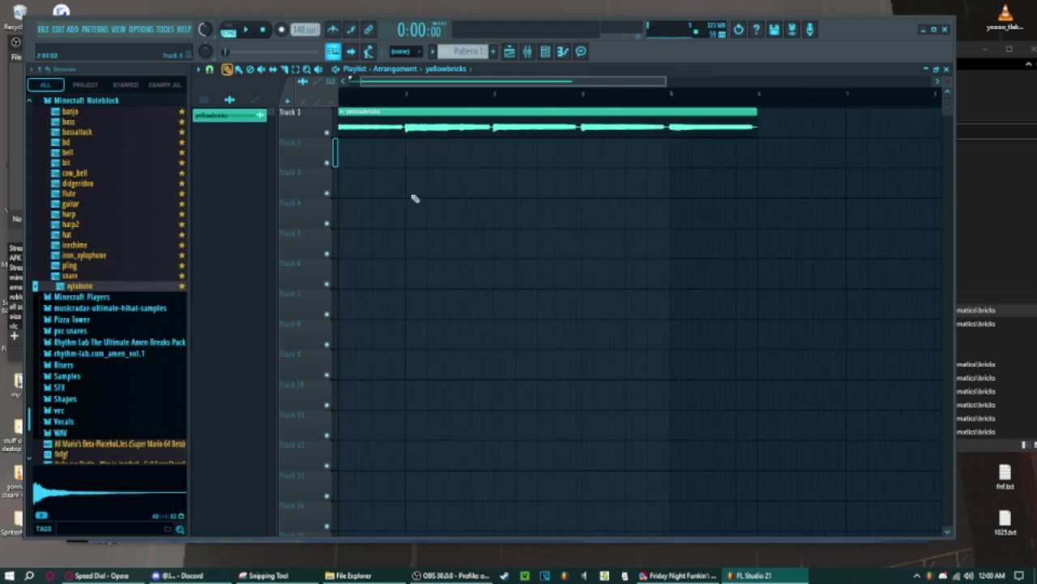
scroll(412, 193, "up", 1)
scroll(398, 159, "down", 2)
scroll(398, 160, "down", 1)
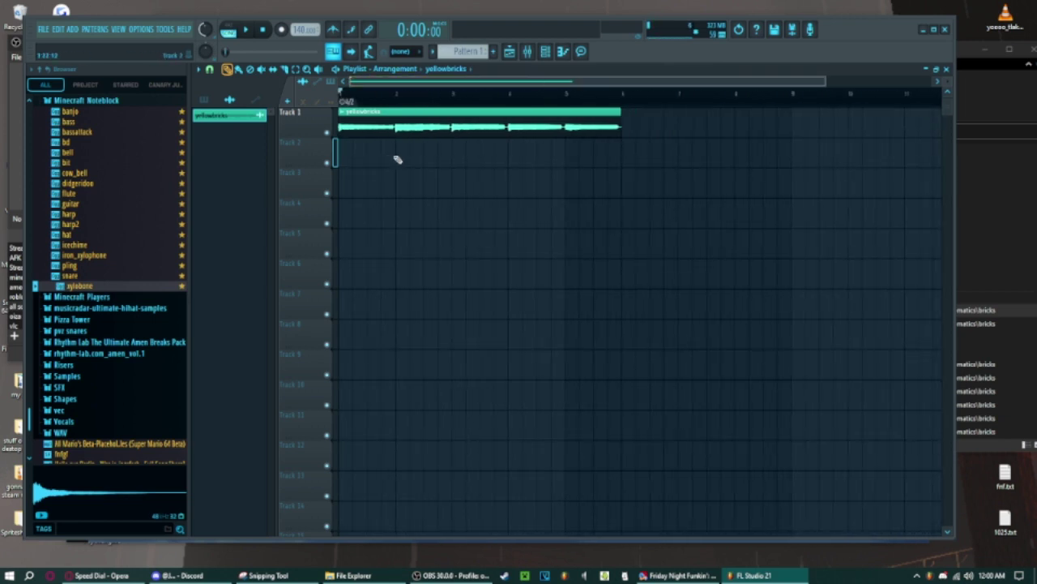
scroll(358, 154, "up", 2)
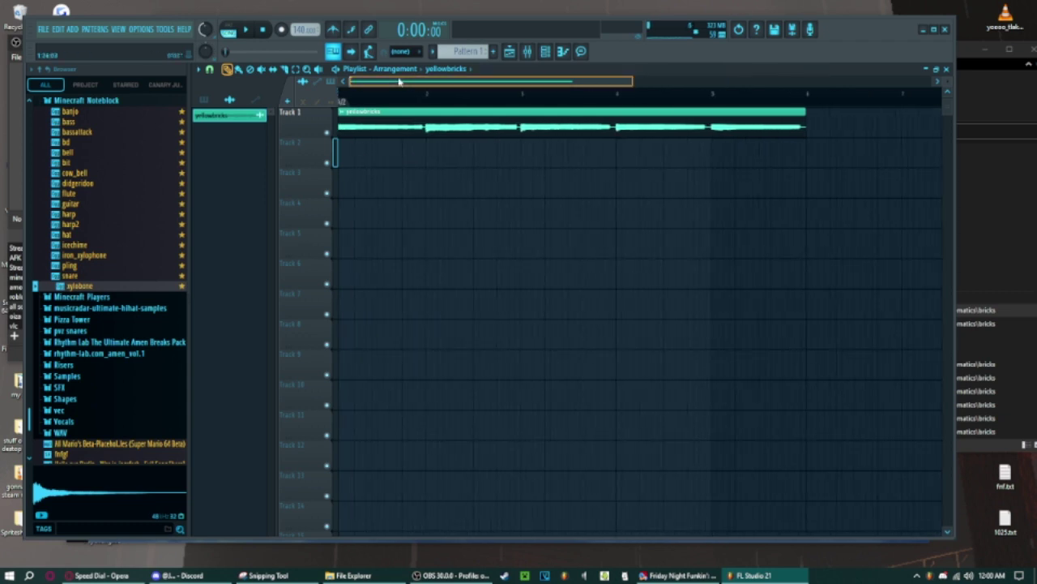
Set the beats per bar to 6, making the time signature 6/2.
right_click(350, 101)
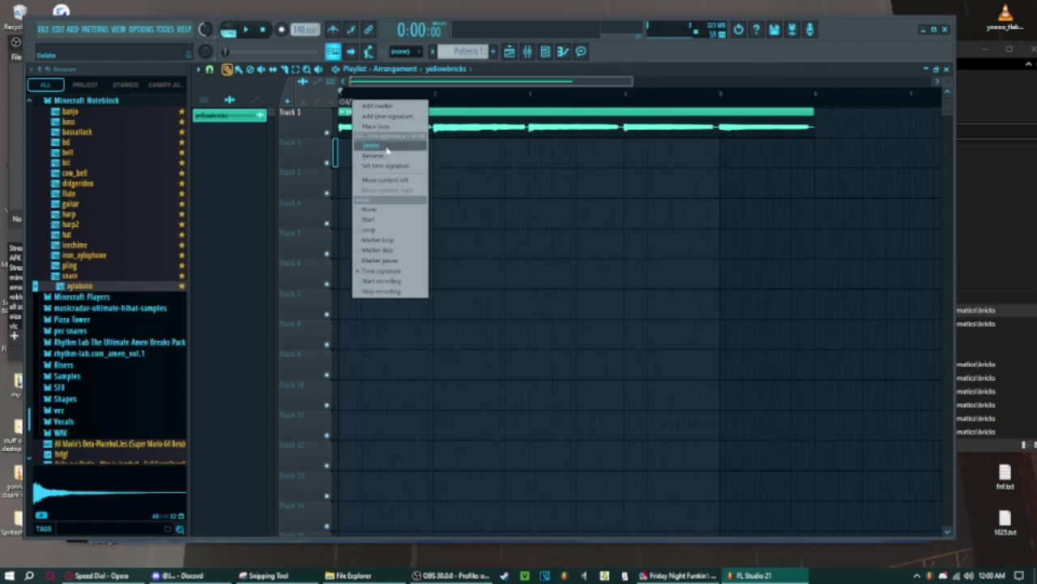
left_click(385, 166)
left_click(536, 273)
left_click(538, 357)
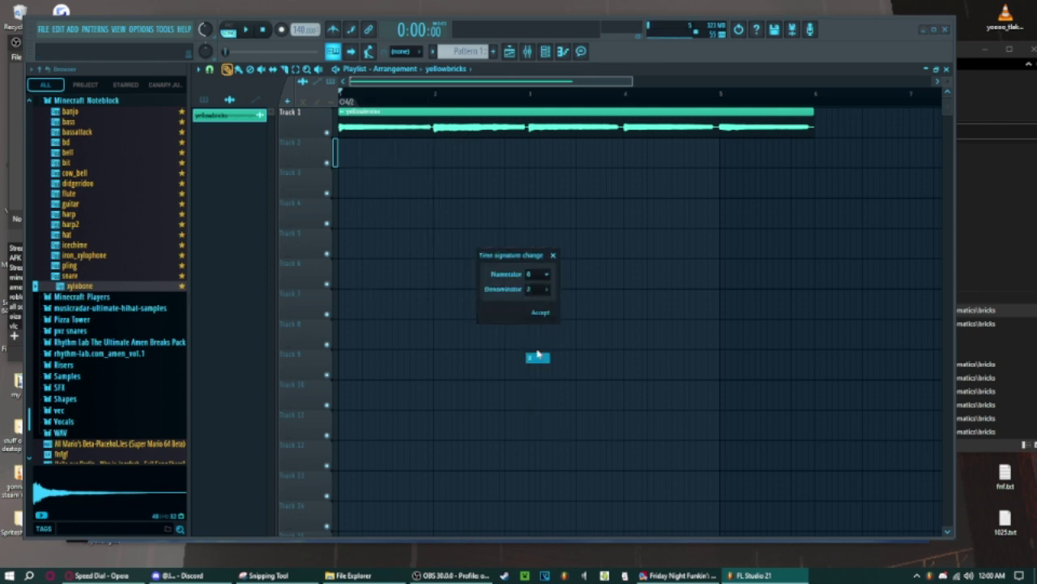
left_click(540, 312)
scroll(499, 210, "down", 2)
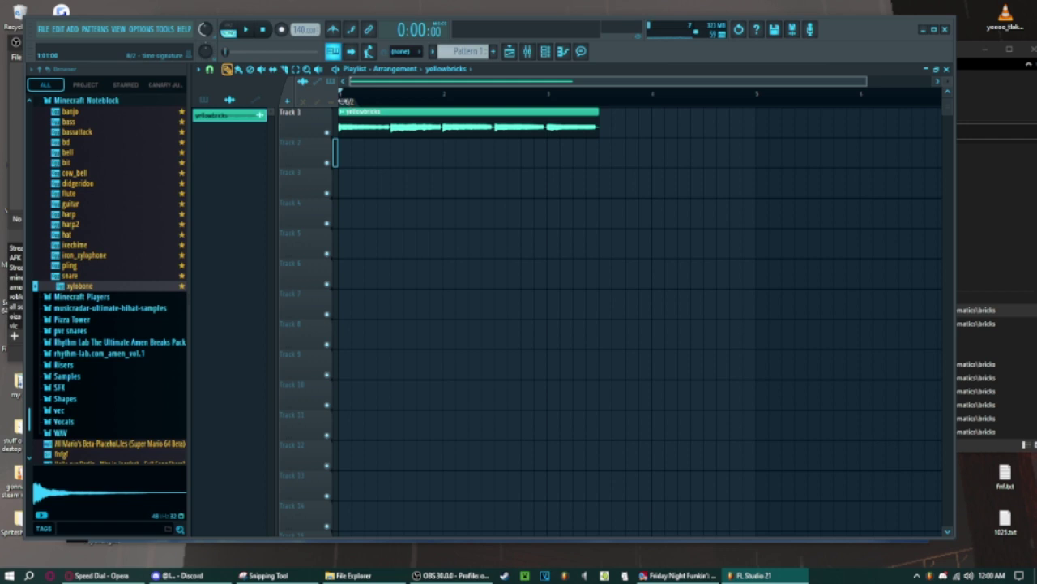
scroll(372, 123, "up", 2)
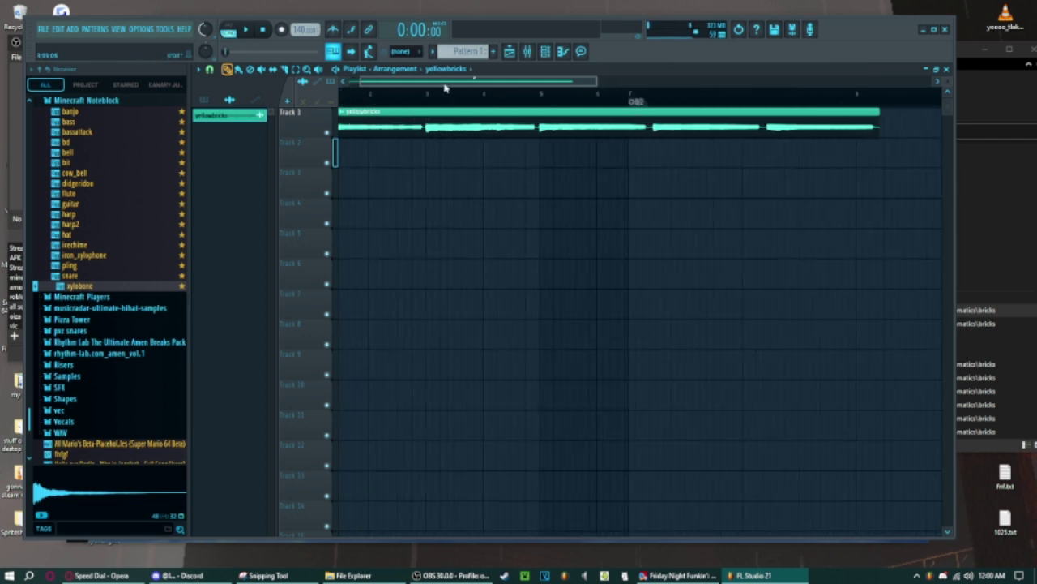
scroll(359, 116, "up", 3)
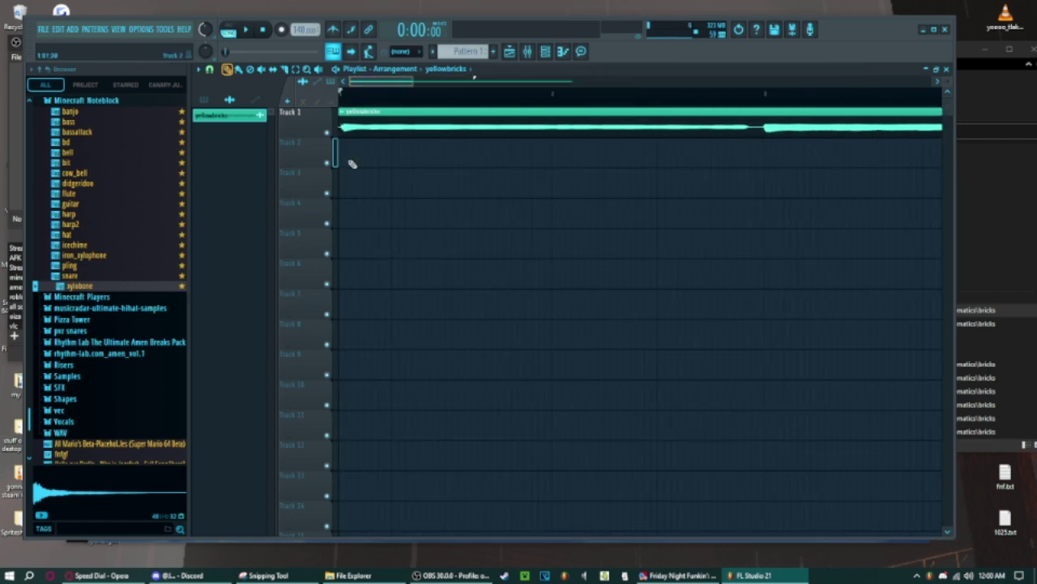
scroll(741, 119, "down", 3)
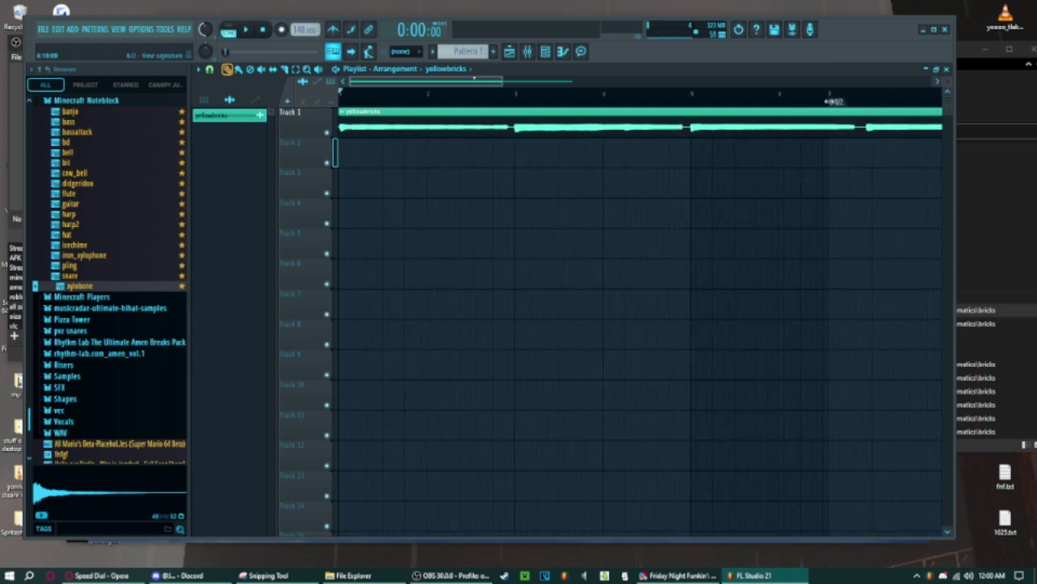
Rearrange the playlist view around the yellowbricks clip on Track 1.
scroll(475, 138, "down", 2)
scroll(517, 133, "down", 2)
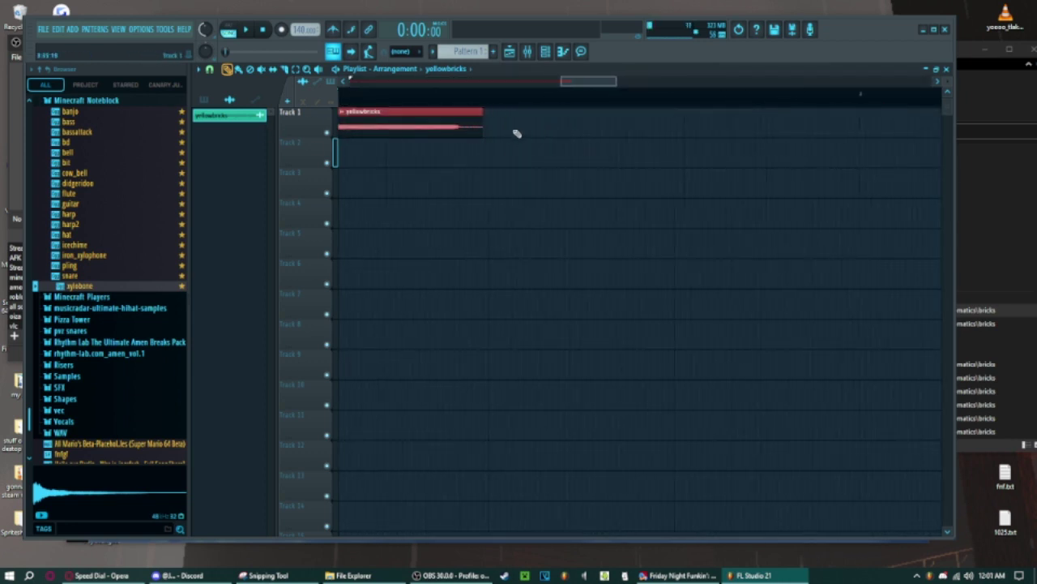
scroll(494, 138, "up", 2)
scroll(447, 150, "down", 3)
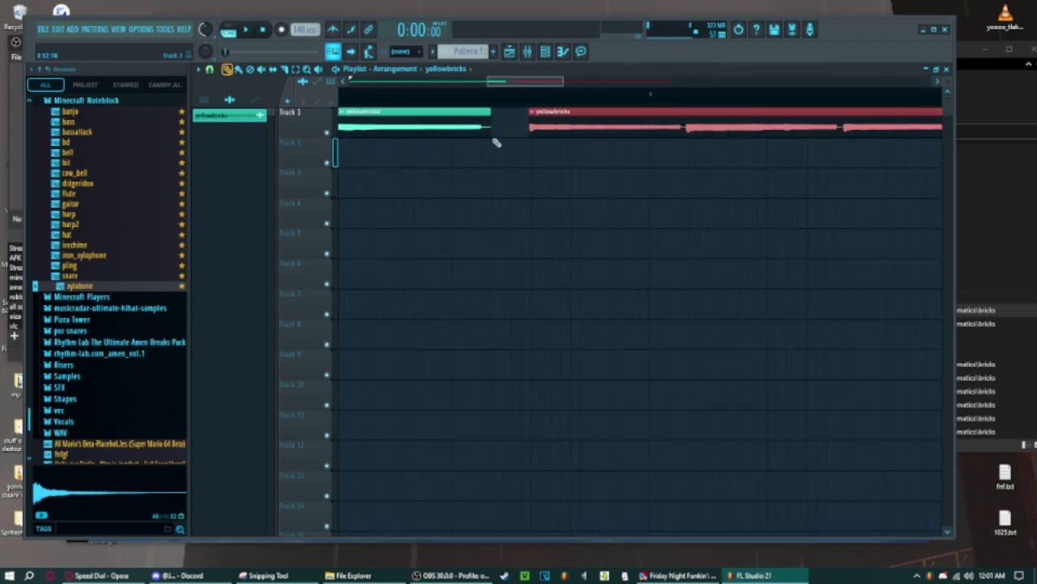
left_click_drag(604, 130, 501, 132)
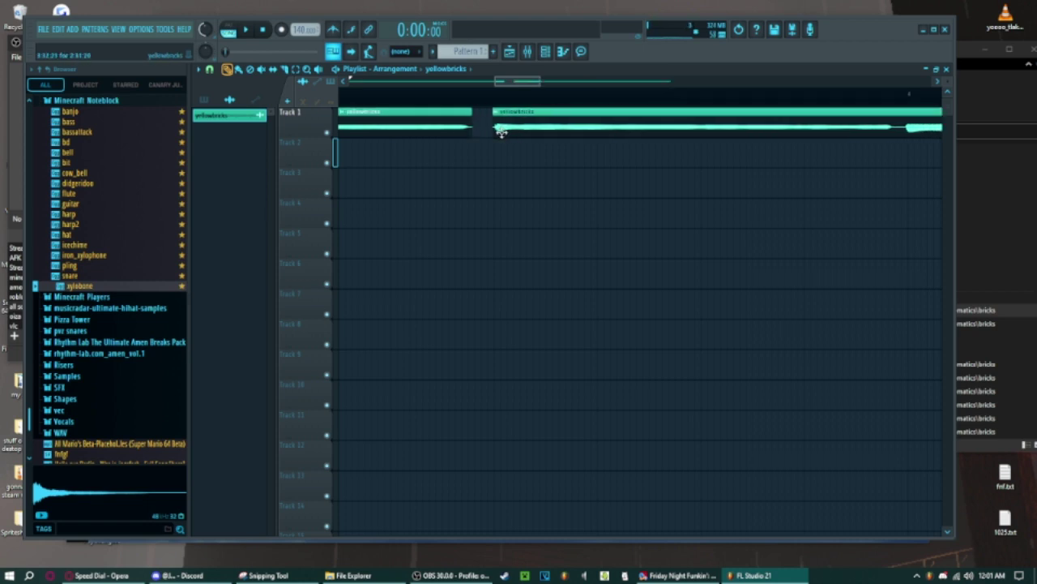
scroll(502, 132, "up", 3)
scroll(495, 132, "up", 2)
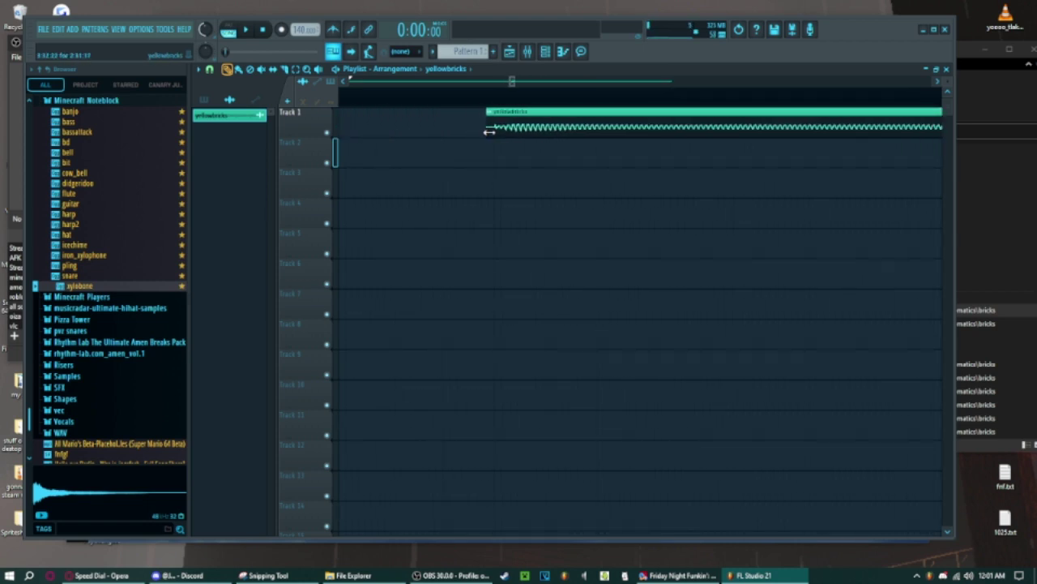
left_click_drag(509, 81, 351, 81)
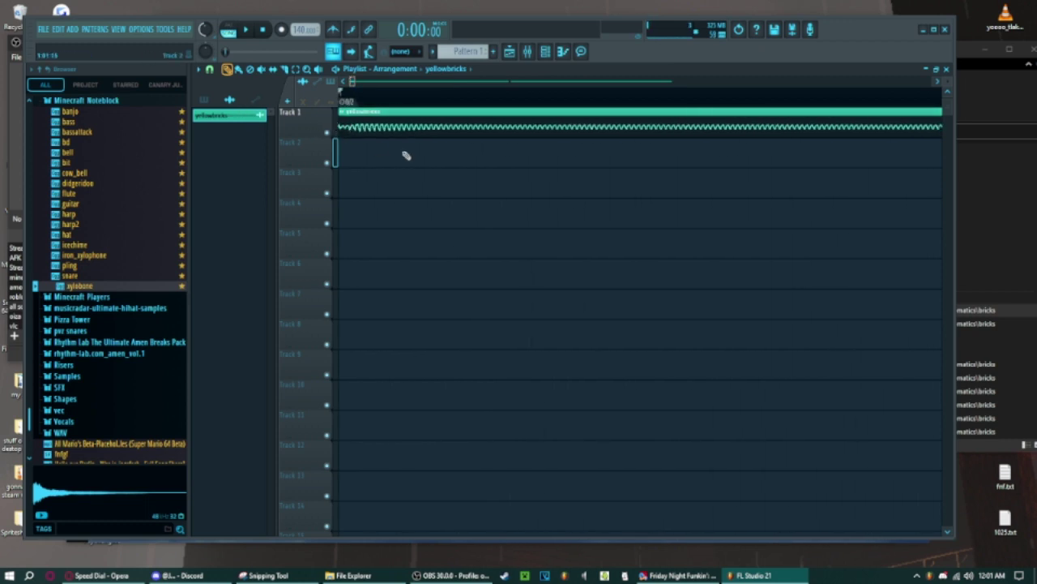
scroll(398, 190, "down", 3)
scroll(398, 190, "down", 2)
Duplicate the yellowbricks clips back to back along Track 1.
key("ctrl+a")
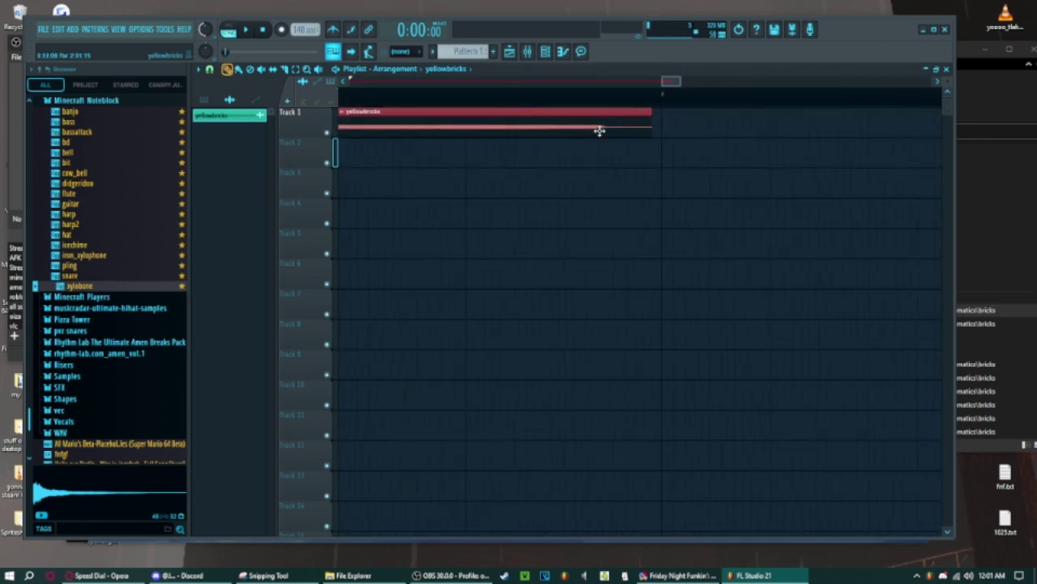
left_click(680, 134)
scroll(553, 146, "down", 2)
scroll(554, 145, "up", 1)
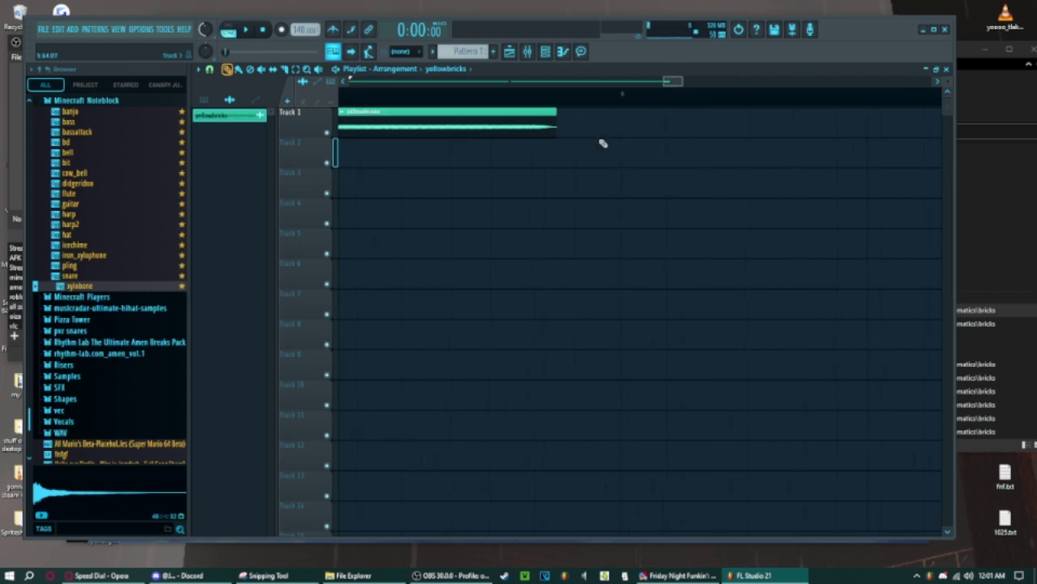
scroll(602, 143, "up", 1)
key("ctrl+a")
scroll(630, 135, "down", 1)
scroll(607, 133, "down", 4)
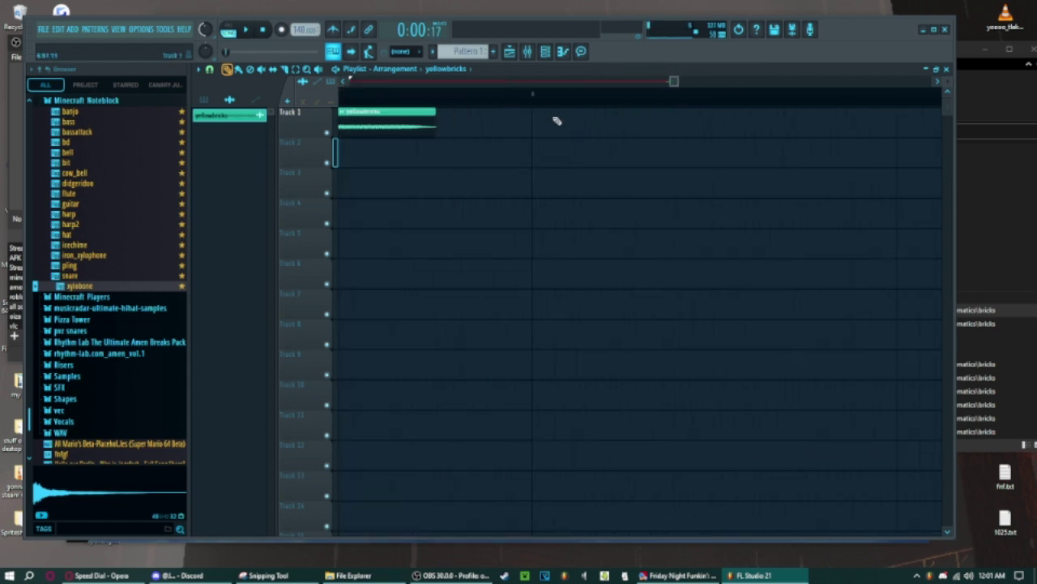
left_click_drag(556, 121, 528, 129)
scroll(431, 185, "up", 2)
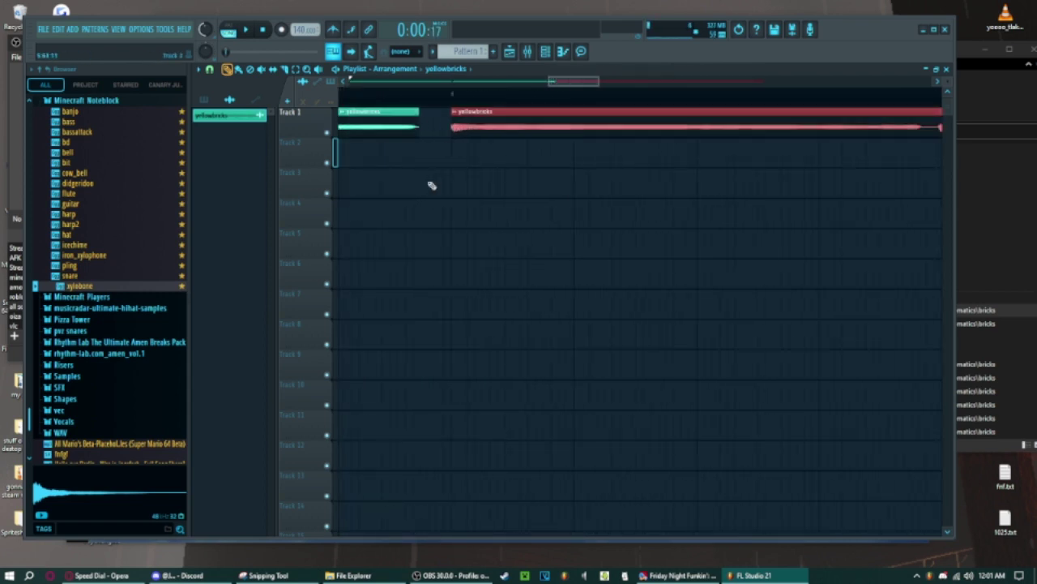
scroll(489, 190, "up", 2)
key("ctrl+a")
scroll(709, 109, "down", 4)
left_click_drag(709, 109, 503, 195)
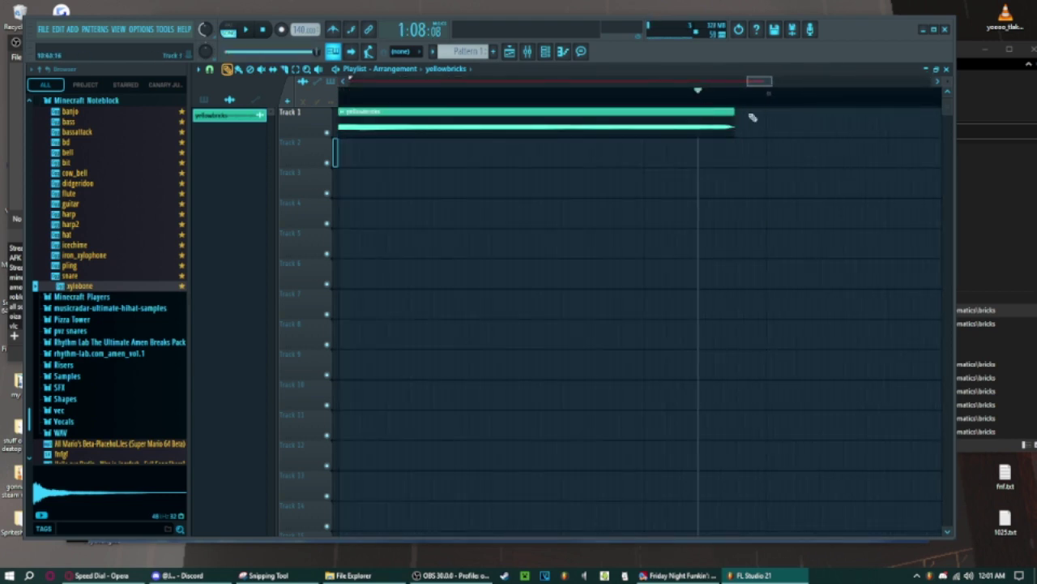
key("ctrl+a")
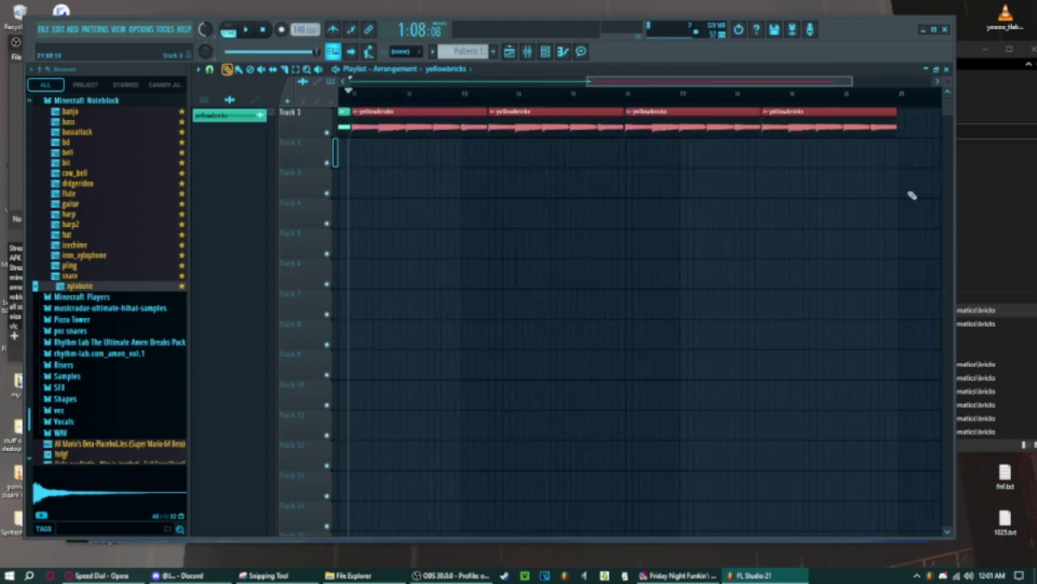
Shorten the end of the last yellowbricks copy on Track 1.
scroll(848, 130, "up", 3)
scroll(428, 168, "up", 1)
scroll(427, 168, "down", 3)
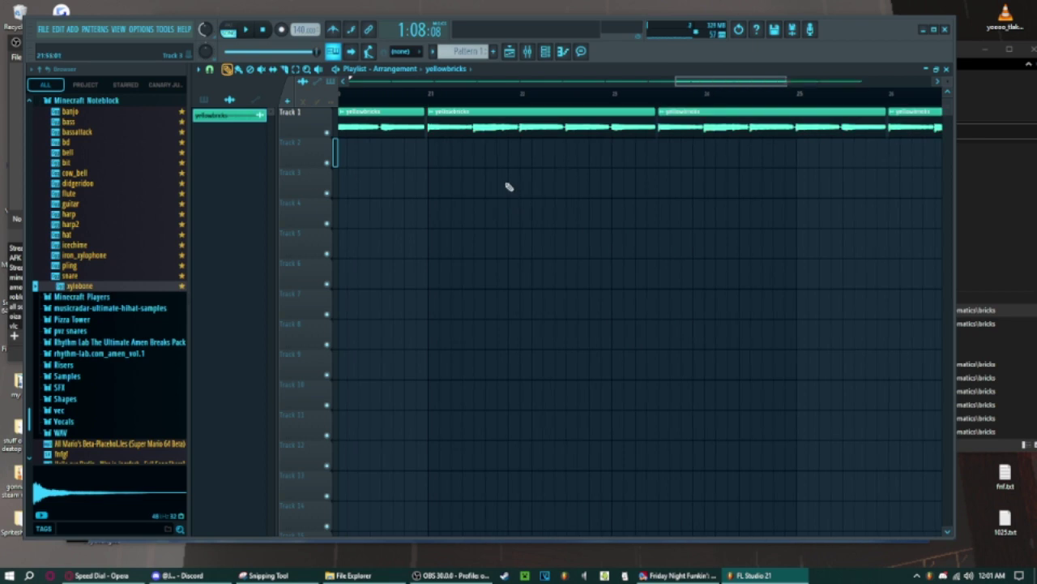
scroll(778, 138, "down", 1)
scroll(778, 125, "up", 2)
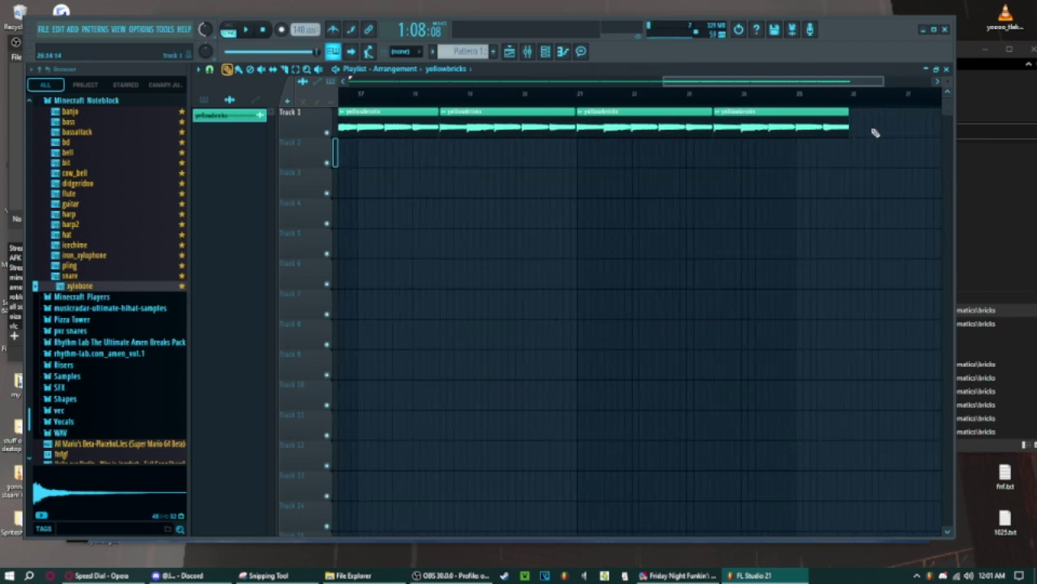
left_click(748, 93)
scroll(850, 139, "up", 3)
left_click_drag(821, 131, 695, 134)
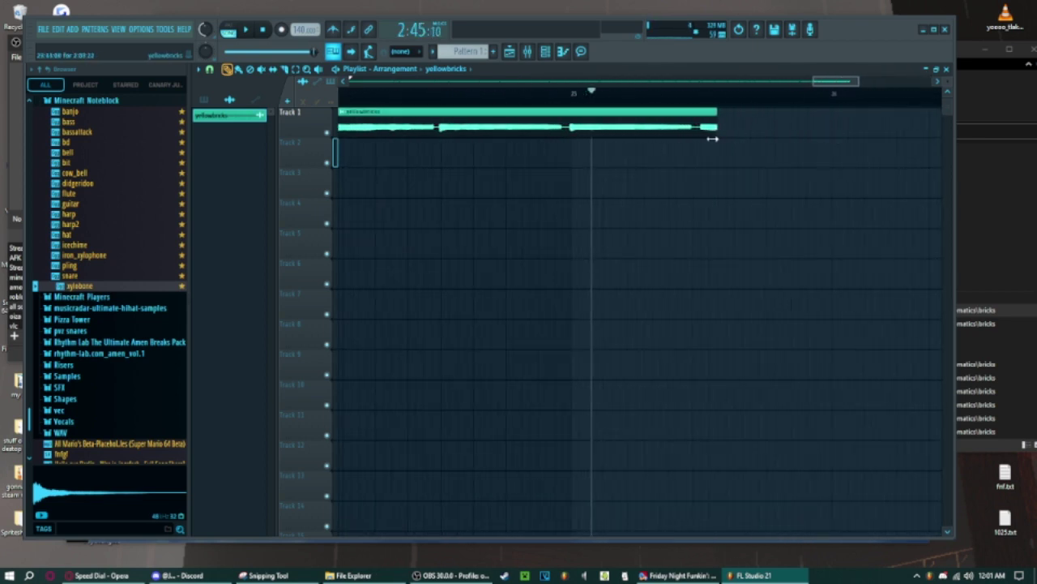
scroll(683, 181, "down", 3)
scroll(621, 203, "down", 3)
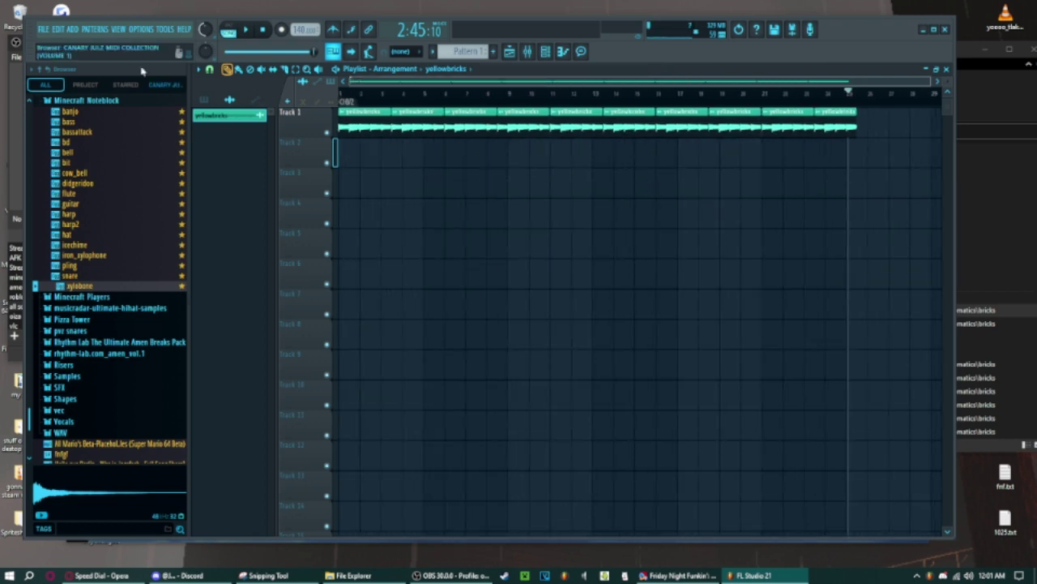
left_click(43, 29)
Choose OGG export and locate the folder holding yellowbricks.wav in Explorer.
left_click(174, 174)
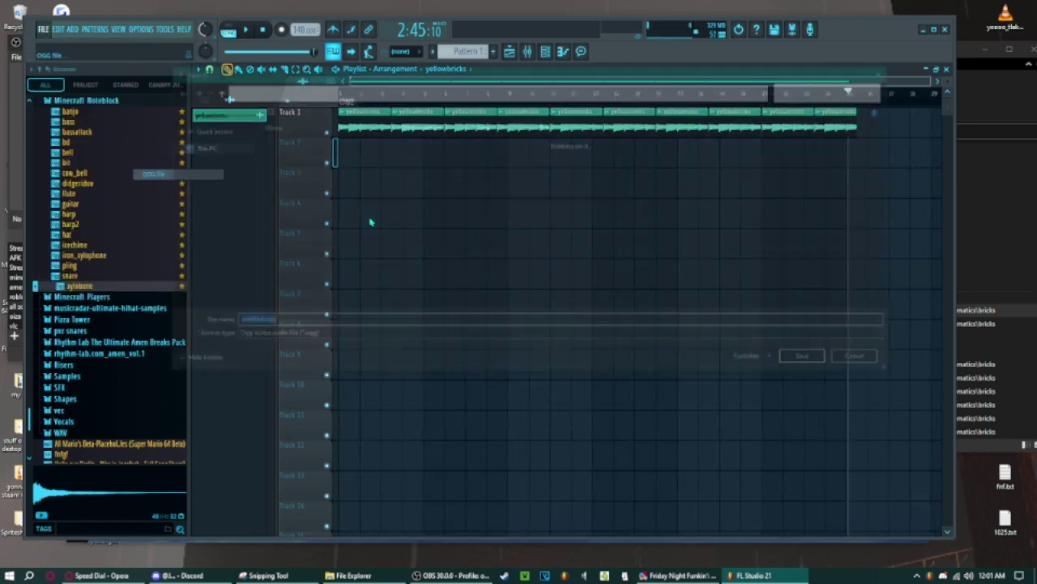
left_click(1004, 118)
left_click(265, 179)
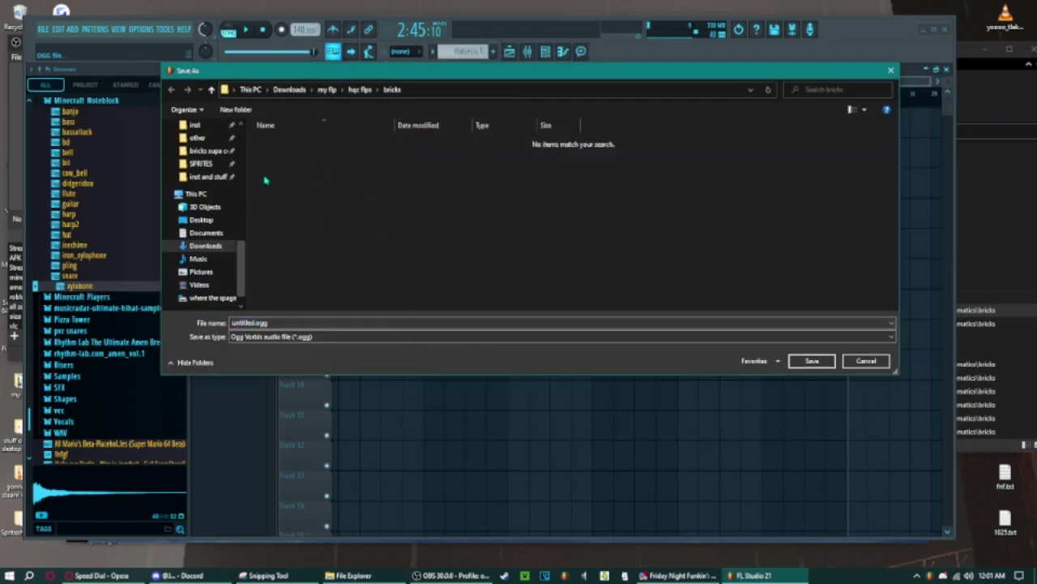
left_click(993, 126)
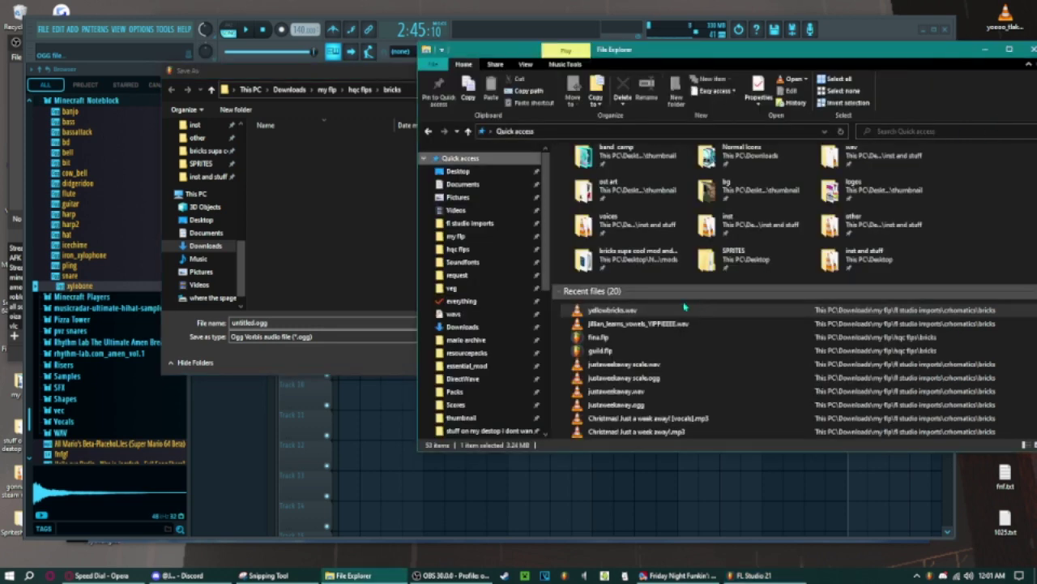
right_click(872, 308)
left_click(766, 273)
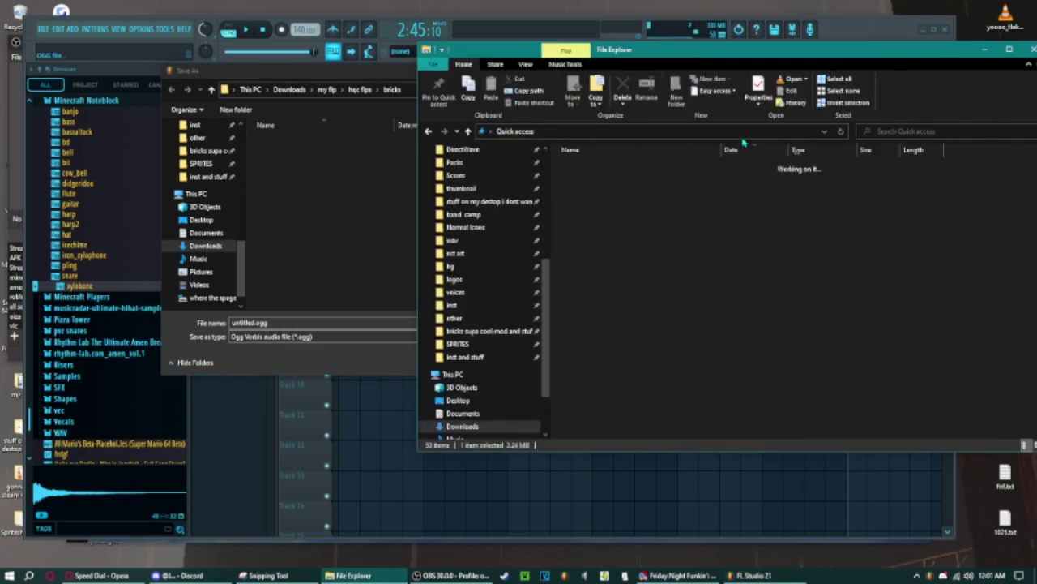
Save into the chromatics bricks folder with the file name 'yellowbricks scale'.
left_click(419, 90)
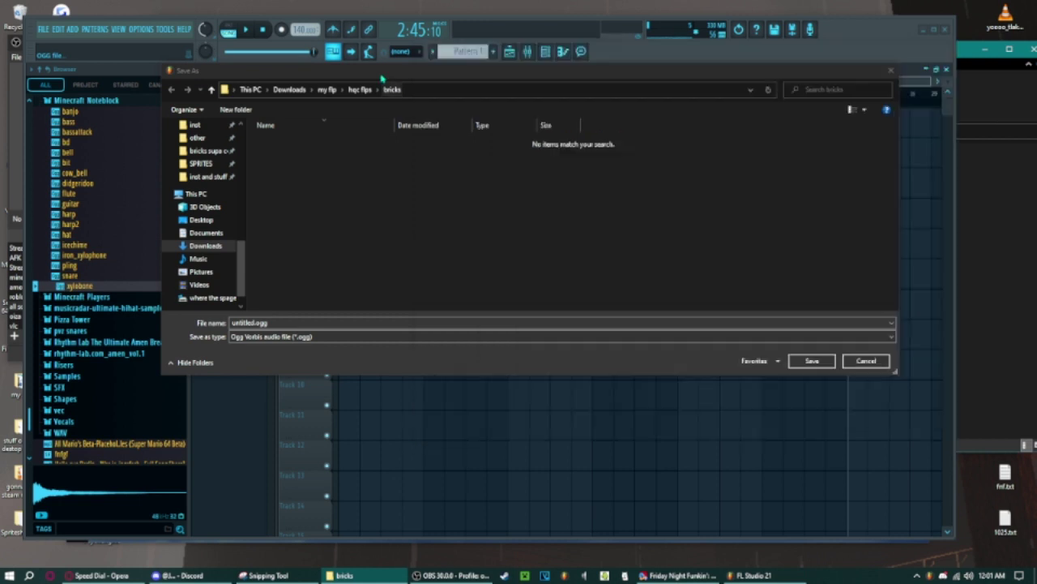
key("ctrl+a")
type("C:\\Users\\micro\\Downloads\\my flp\\fl studio imports\\chromatics\\bricks")
key("Return")
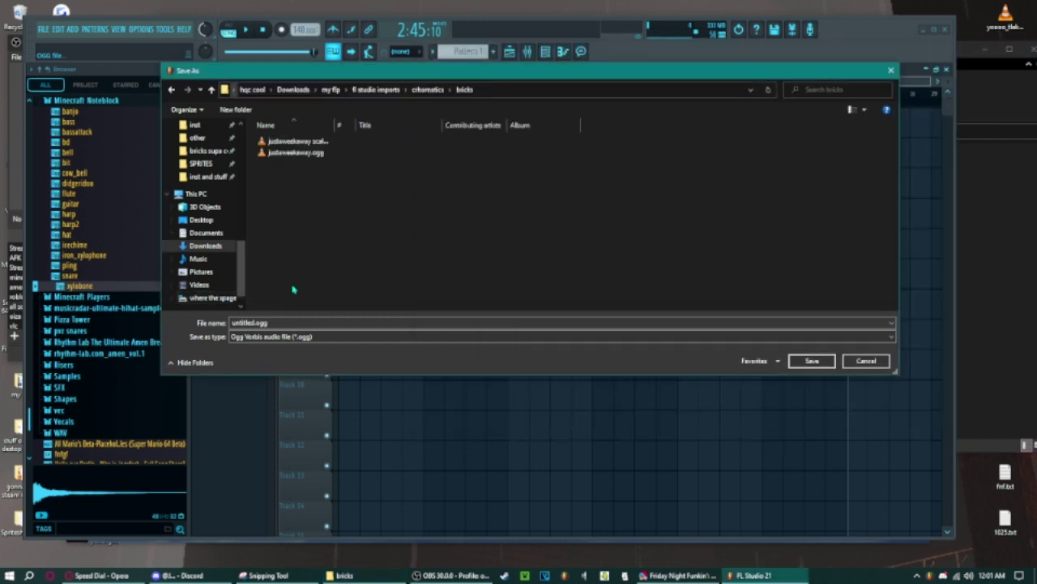
left_click(292, 322)
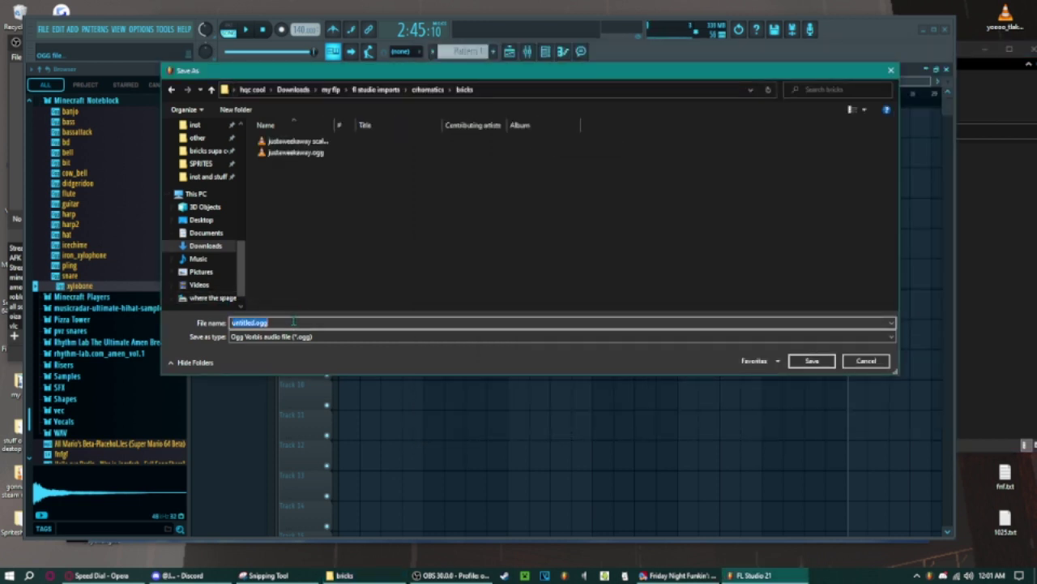
type("yellowbricks s")
type("cale")
key("Return")
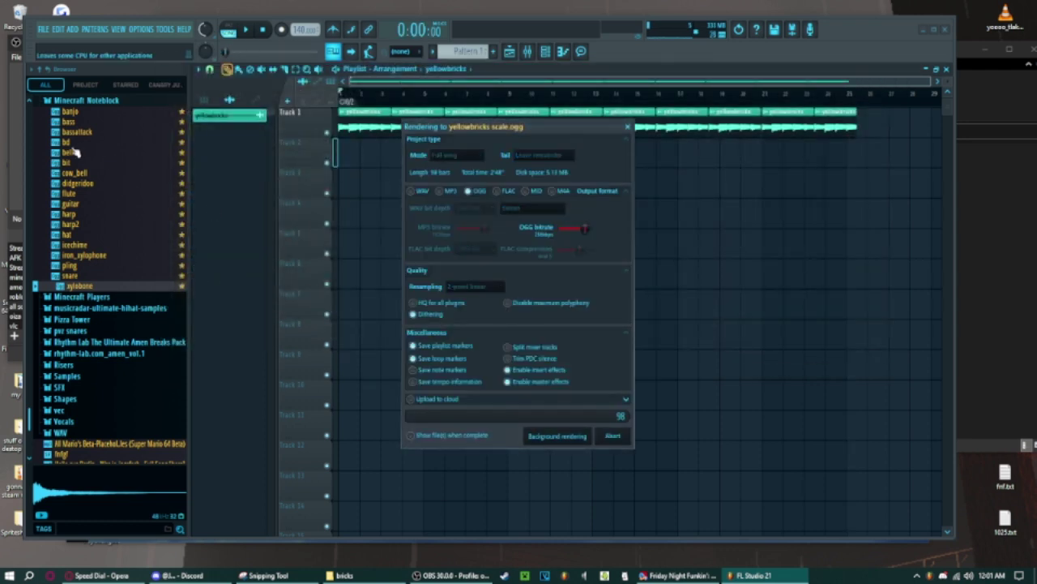
Wait for the yellowbricks scale OGG render to finish, then return to FL Studio.
key("alt+Tab")
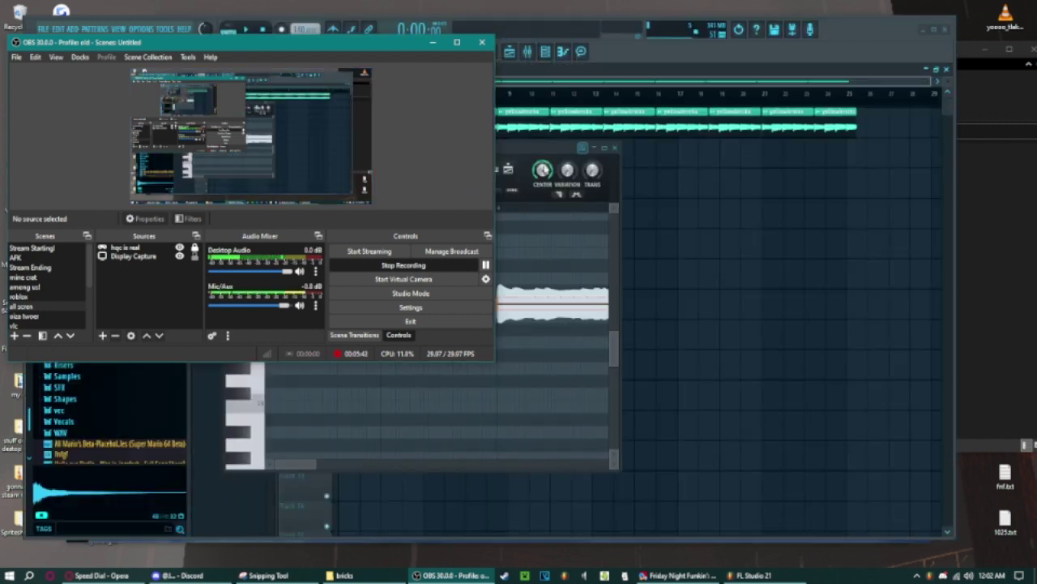
left_click(777, 153)
Delete all the yellowbricks clips from the playlist.
right_click(810, 121)
key("ctrl+a")
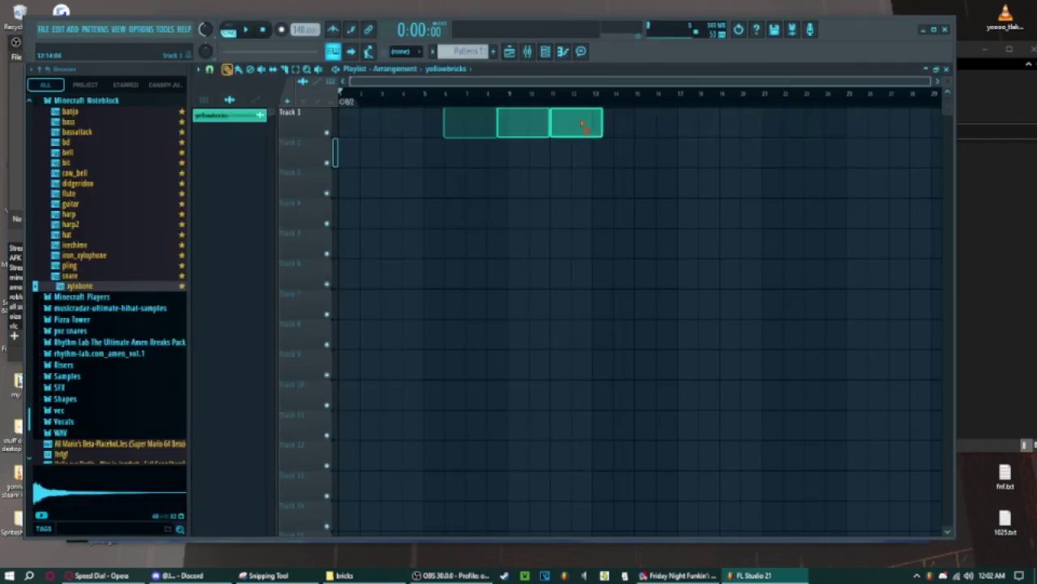
key("Delete")
Open Newtone on the master mixer track and load yellowbricks scale.ogg into it.
key("alt+Tab")
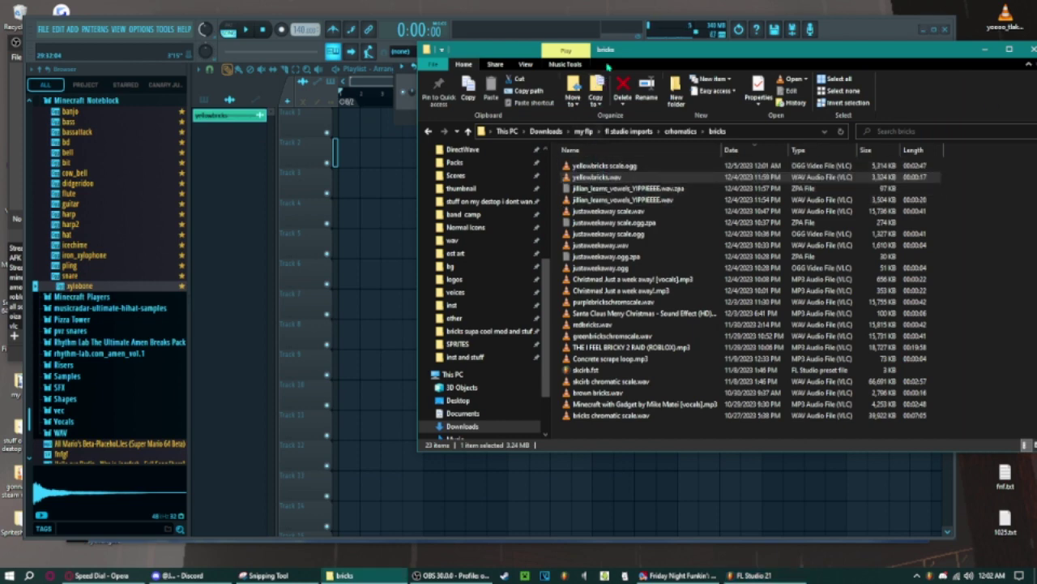
left_click_drag(623, 54, 698, 65)
key("alt+Tab")
left_click(545, 51)
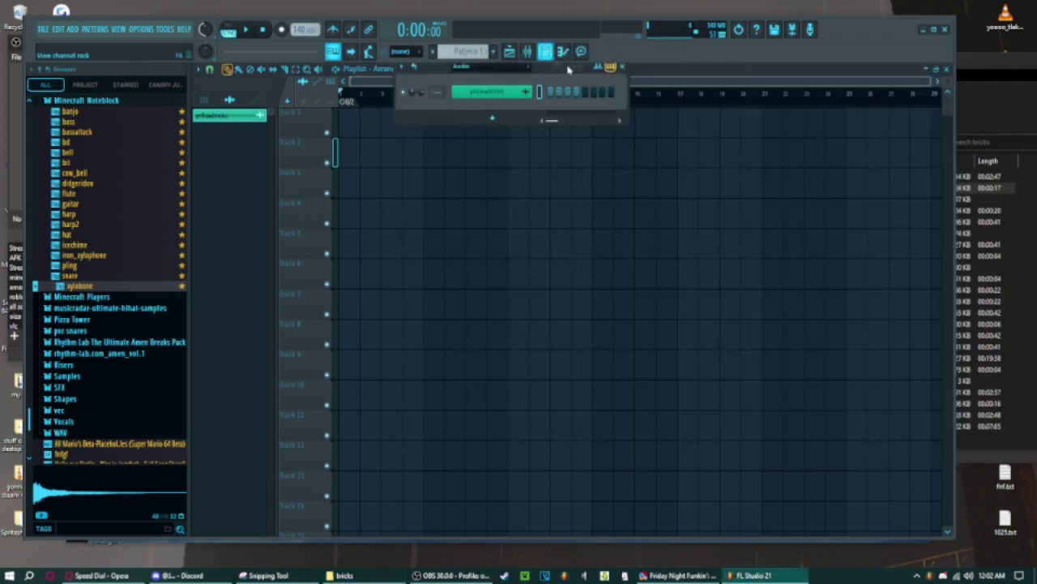
left_click(527, 51)
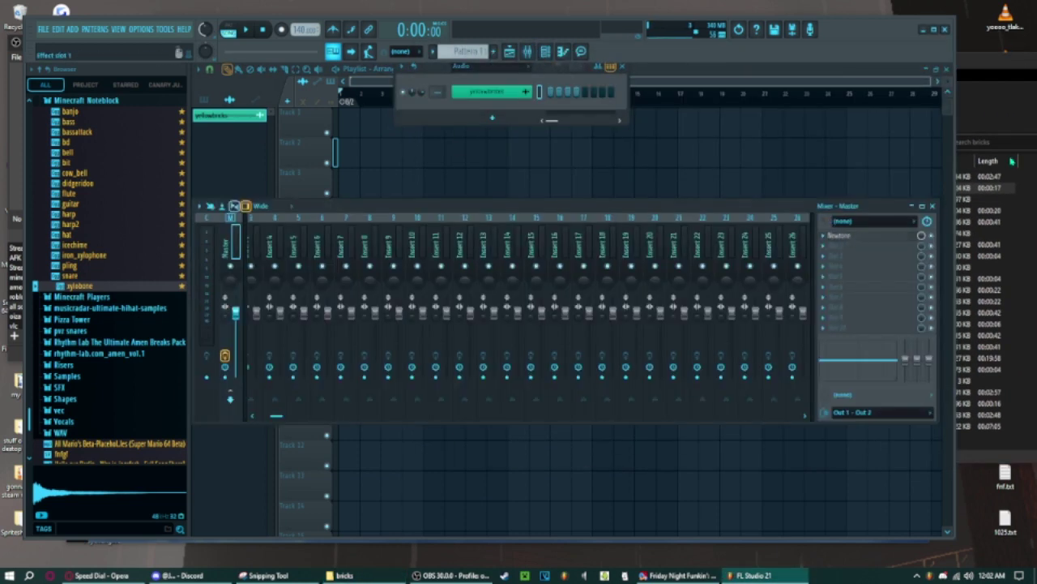
left_click(843, 235)
key("alt+Tab")
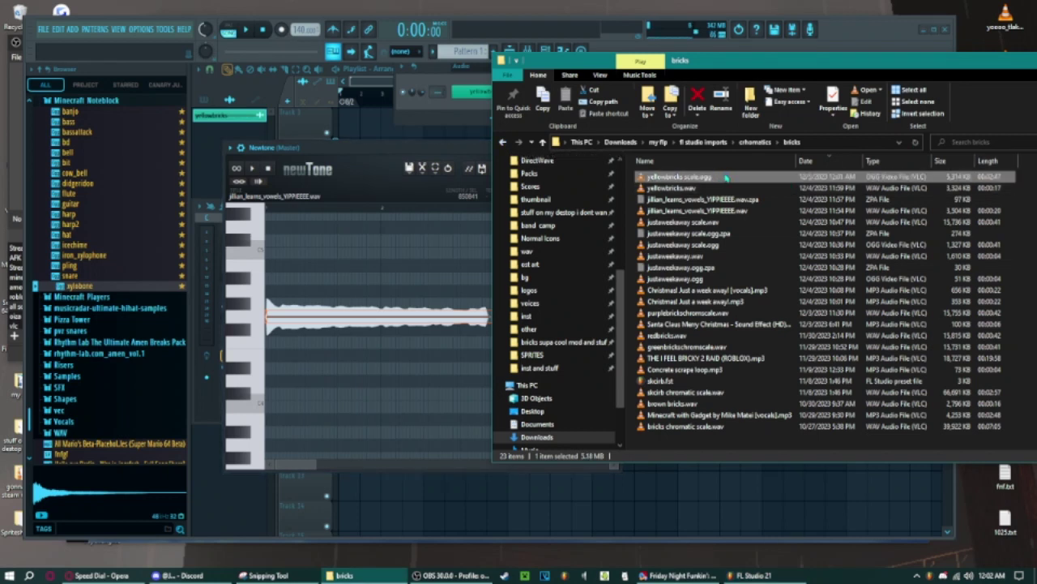
left_click_drag(727, 178, 404, 251)
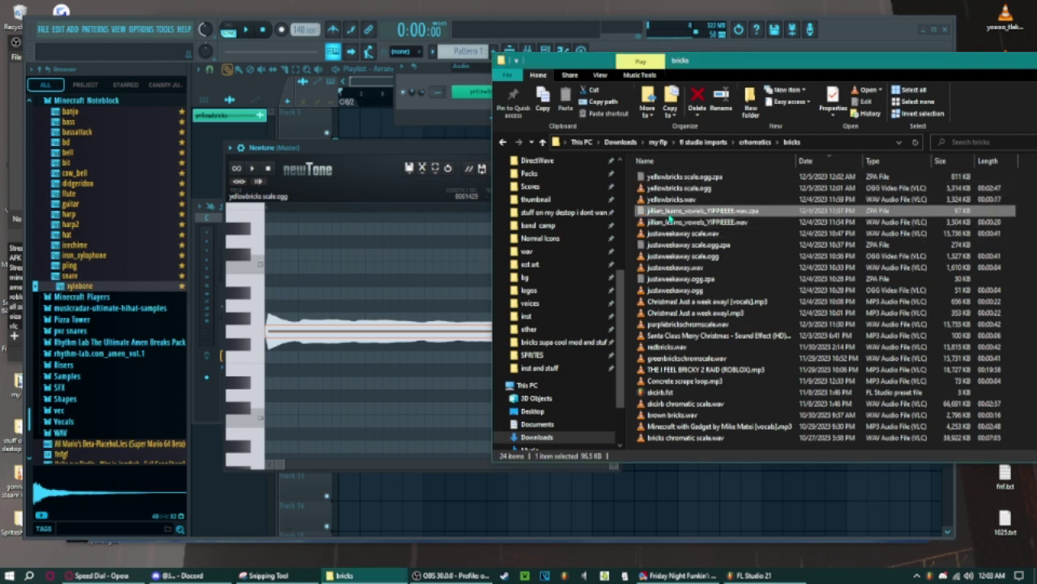
Delete the old justaweekaway files and Christmas Just a week away!.mp3 from the bricks folder.
left_click(686, 245)
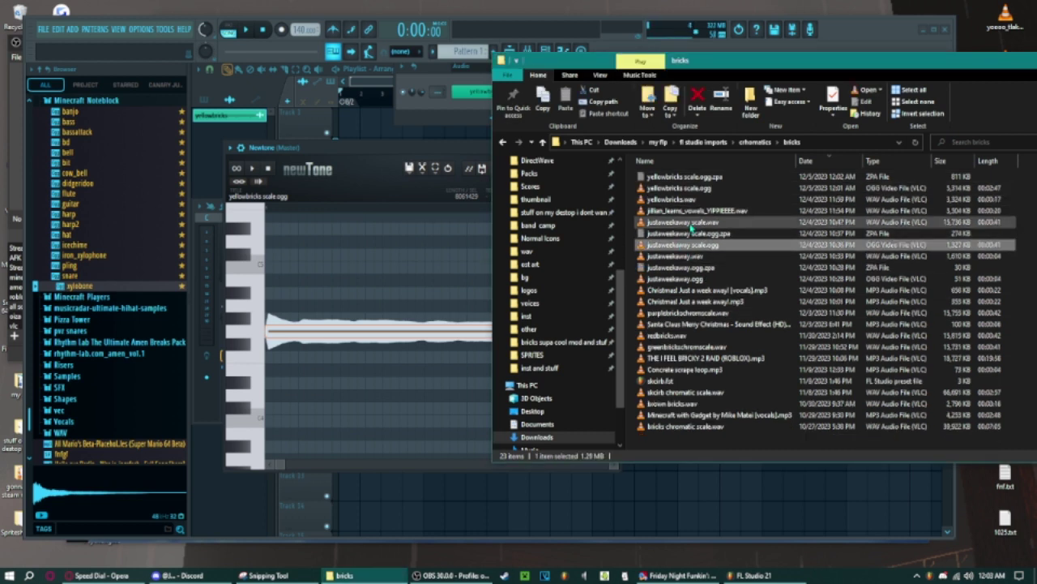
key("Delete")
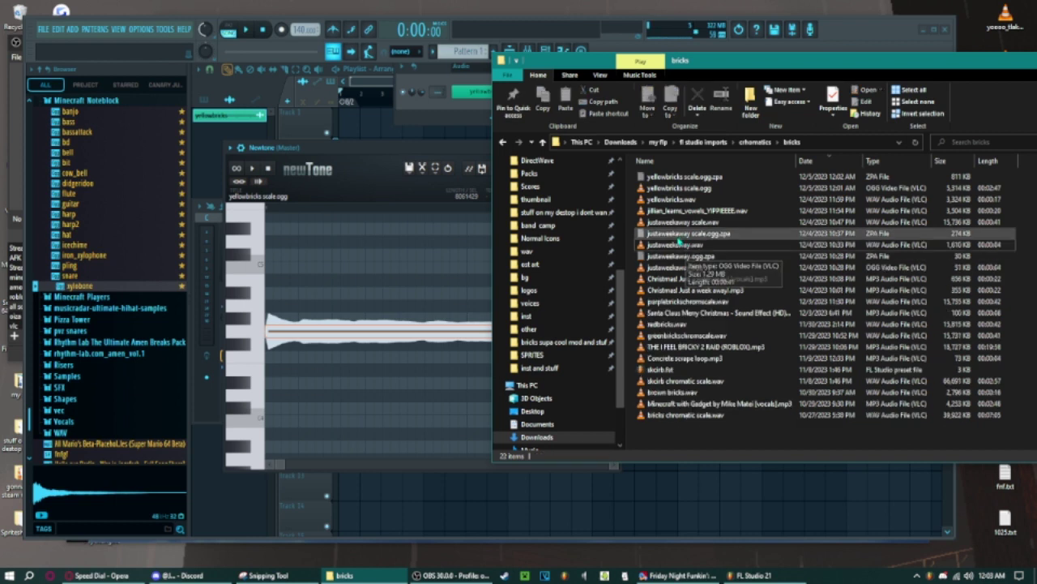
left_click(679, 234)
key("Delete")
key("Delete")
left_click(678, 234)
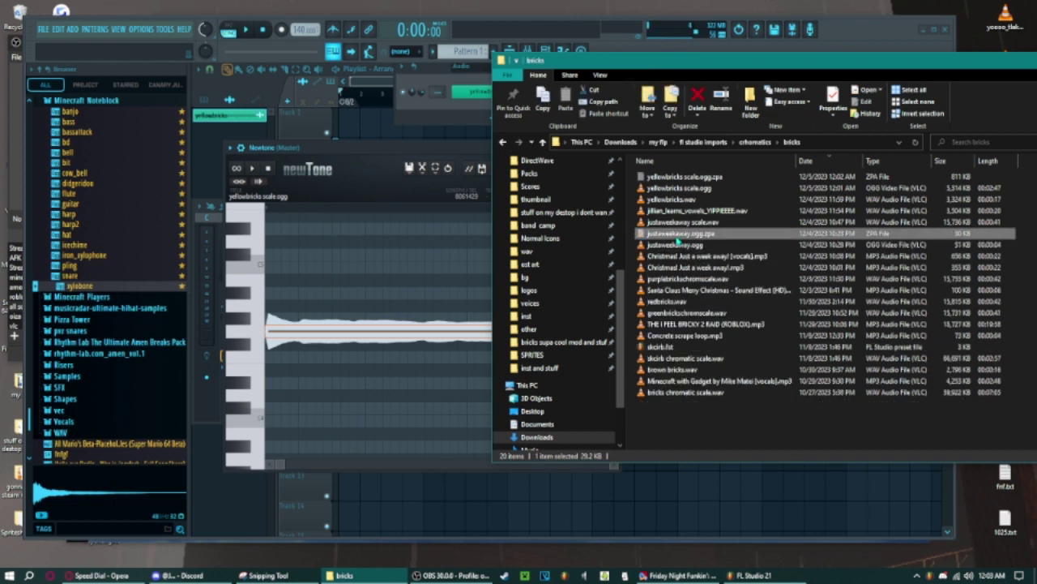
key("Delete")
key("Delete")
left_click(694, 245)
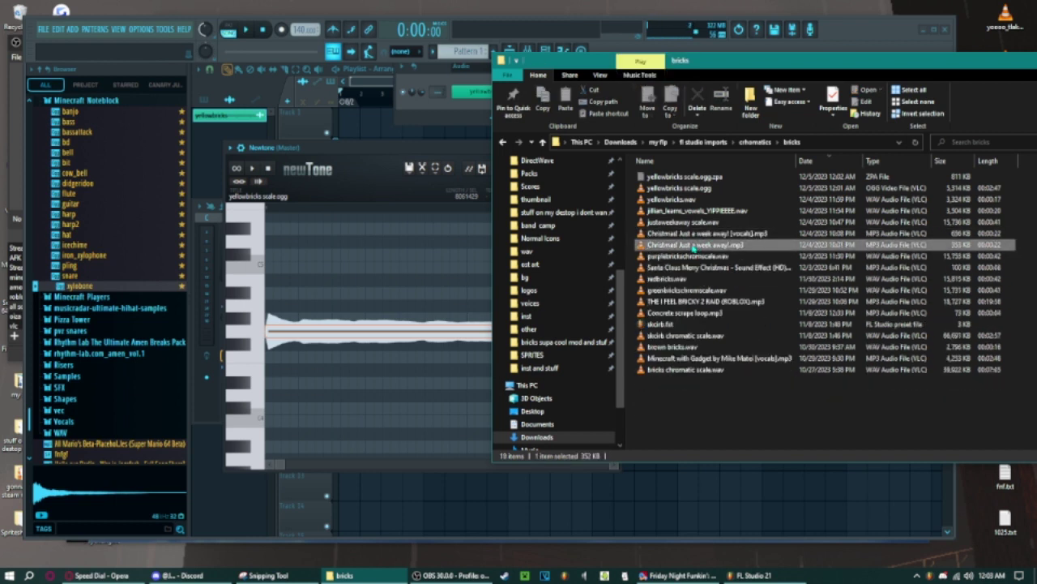
key("Delete")
left_click(364, 257)
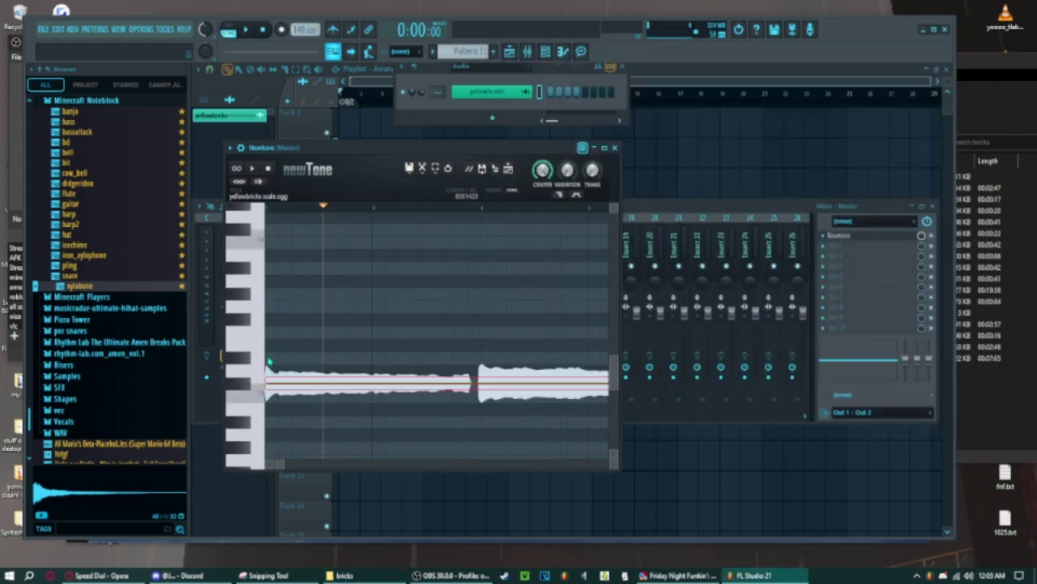
Play the sample and raise the first notes into a rising scale, from D-3 to B-3.
key("space")
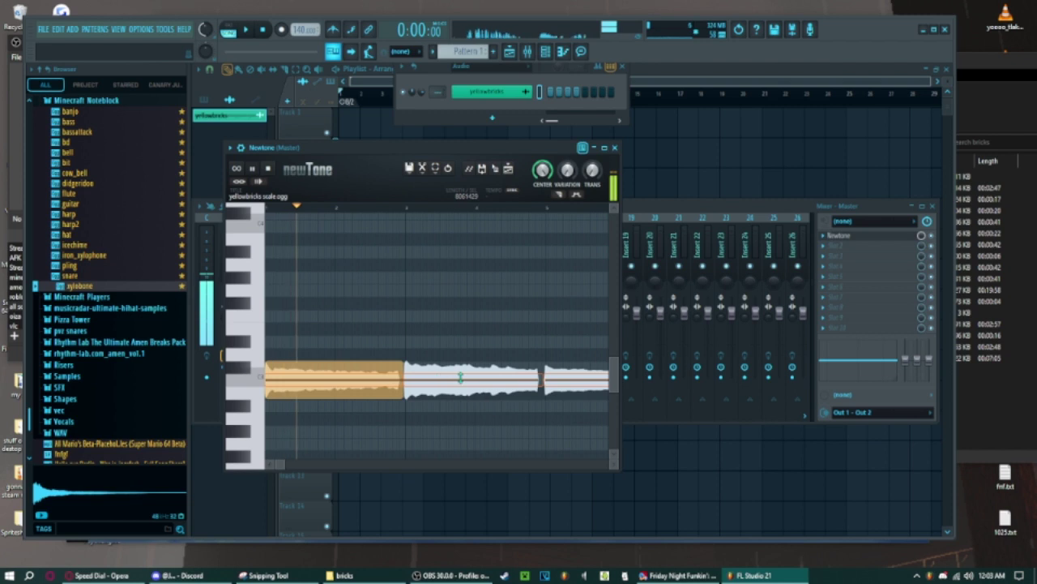
left_click_drag(460, 377, 505, 379)
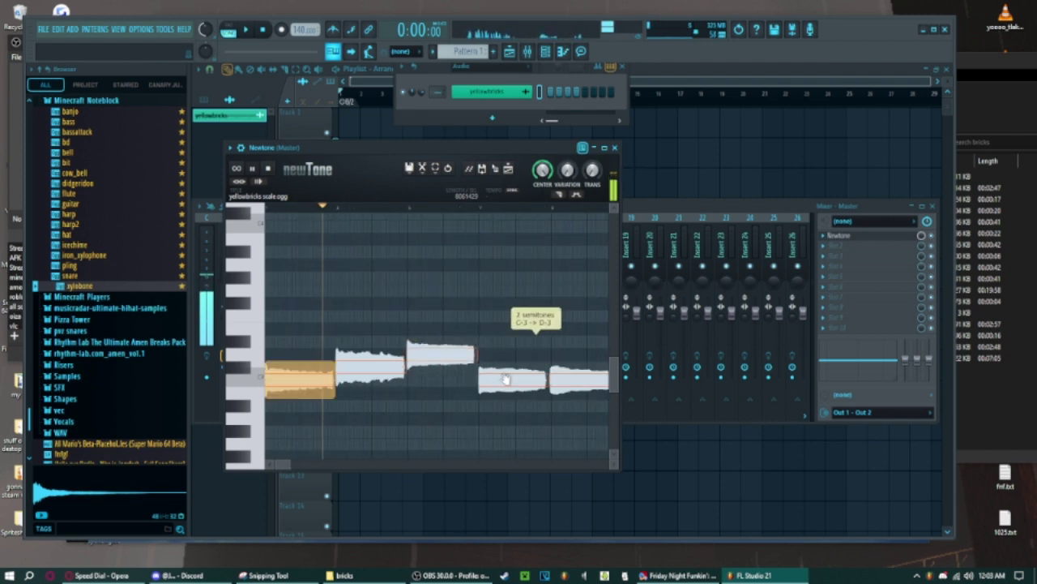
left_click_drag(505, 379, 513, 369)
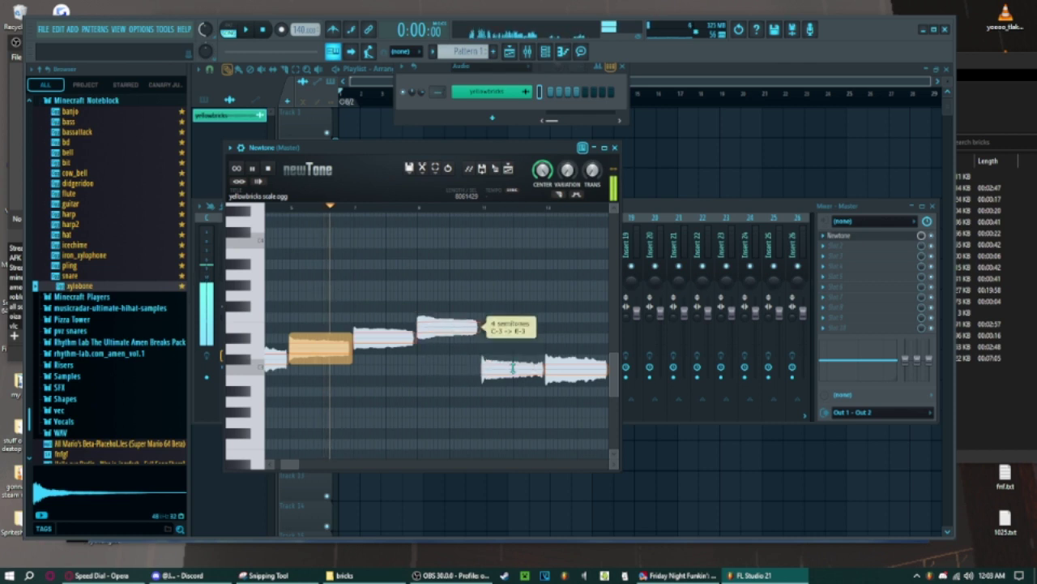
mouse_move(512, 368)
left_mouse_down()
mouse_move(565, 369)
mouse_move(520, 352)
left_mouse_up()
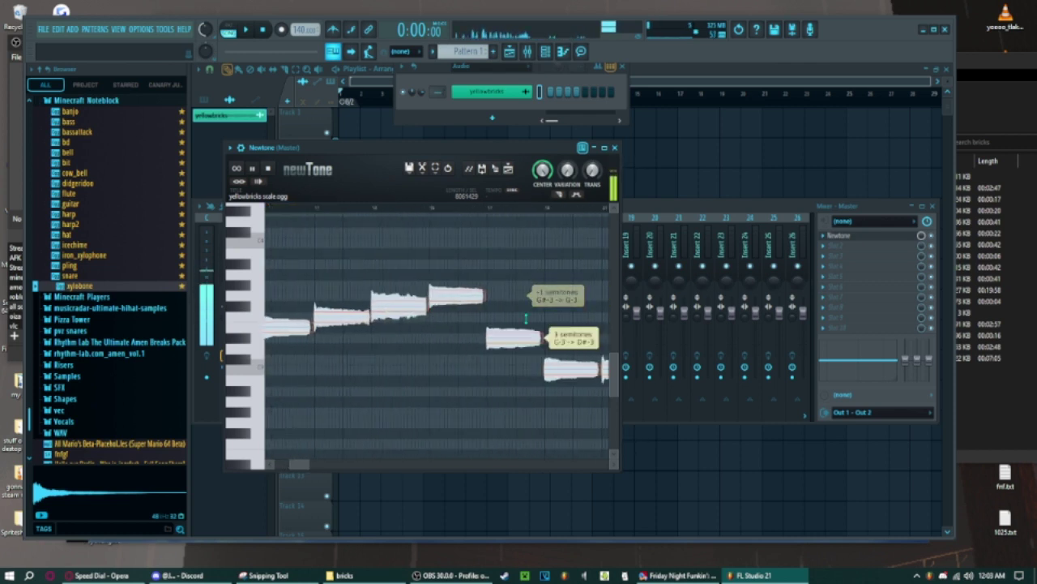
left_click_drag(526, 318, 499, 369)
left_click_drag(497, 274, 486, 263)
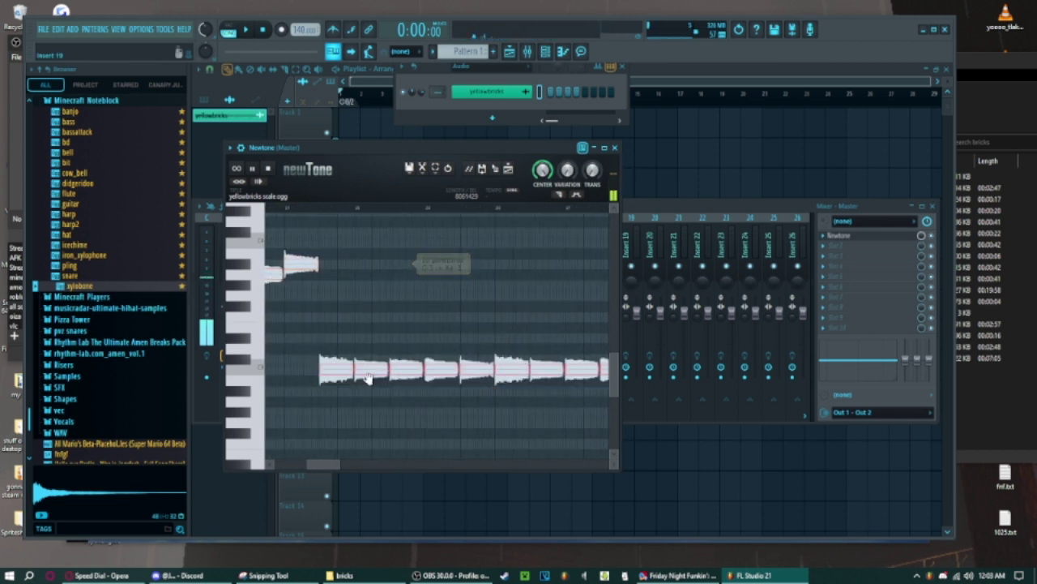
left_click_drag(418, 358, 339, 256)
Raise the next notes to C#-4 and F#-4, continuing the staircase.
scroll(346, 274, "up", 3)
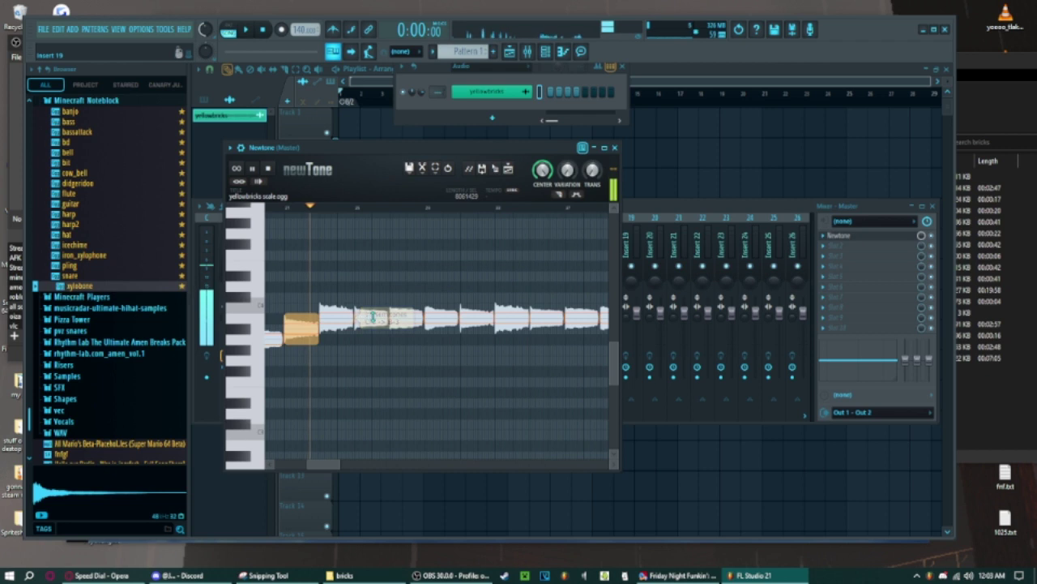
left_click_drag(403, 320, 438, 319)
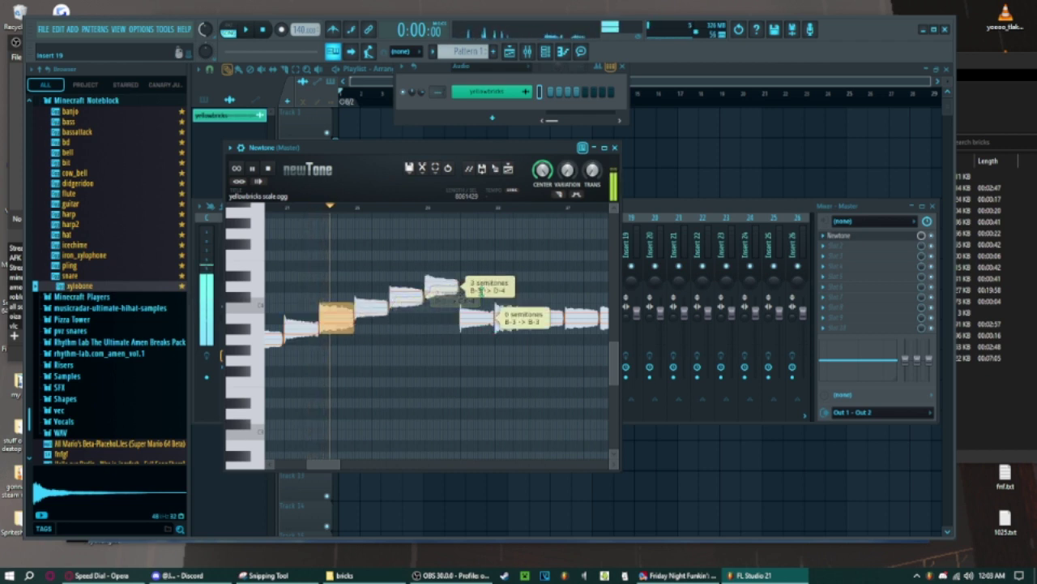
scroll(499, 317, "down", 2)
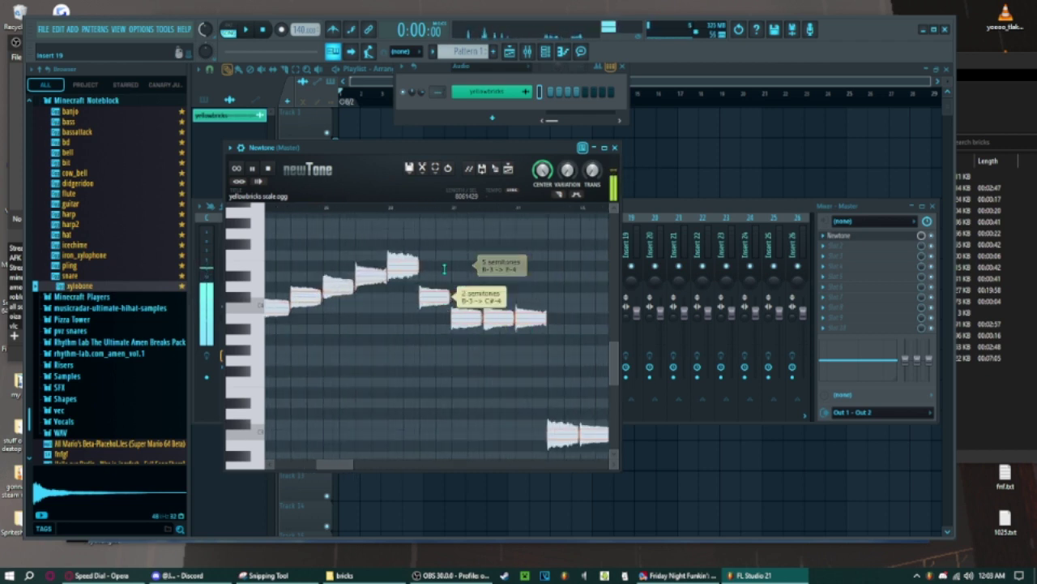
left_click_drag(475, 319, 476, 243)
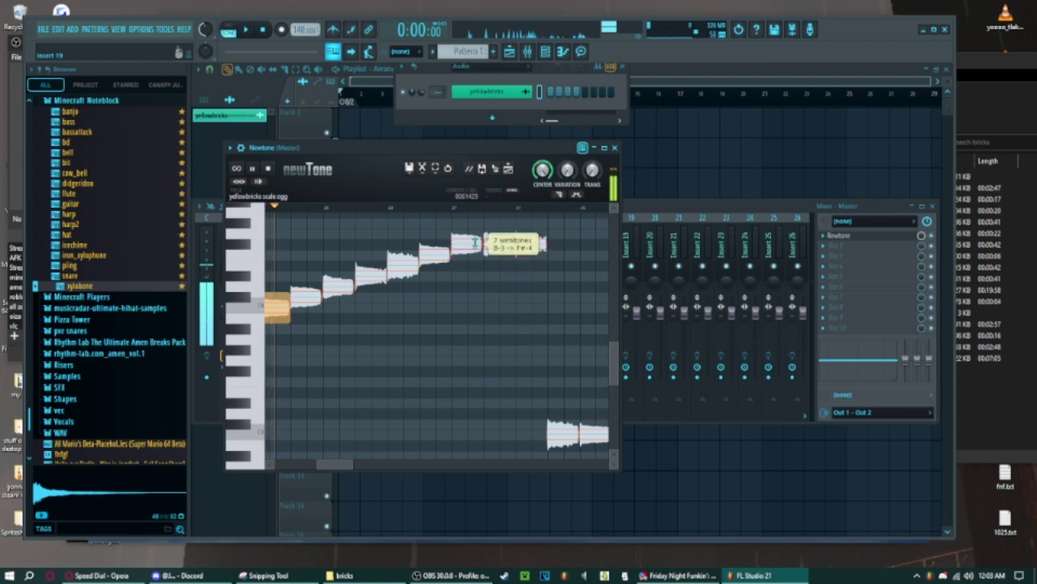
scroll(366, 243, "up", 3)
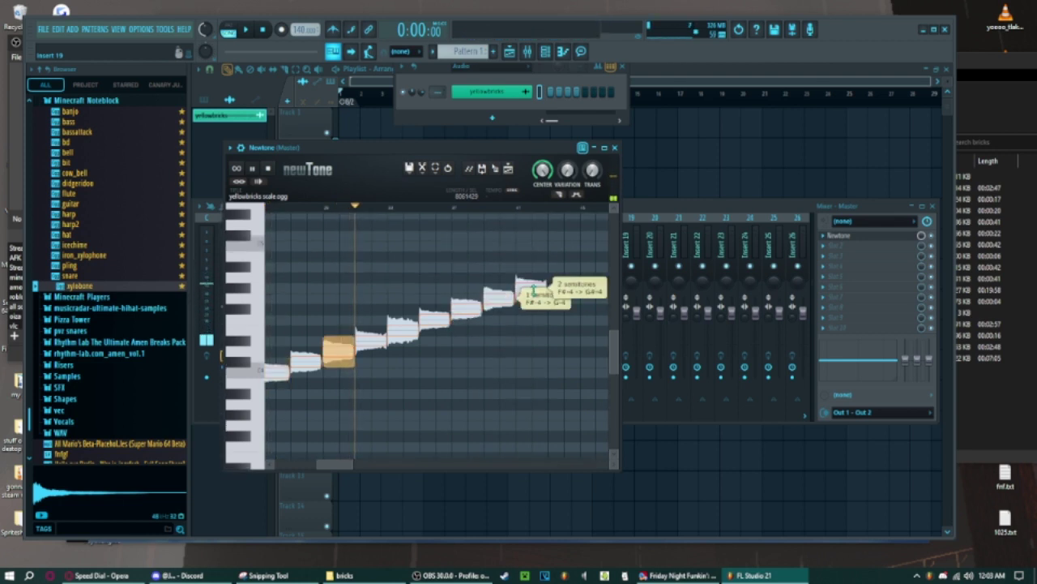
scroll(351, 335, "down", 2)
scroll(351, 335, "down", 3)
scroll(351, 335, "down", 2)
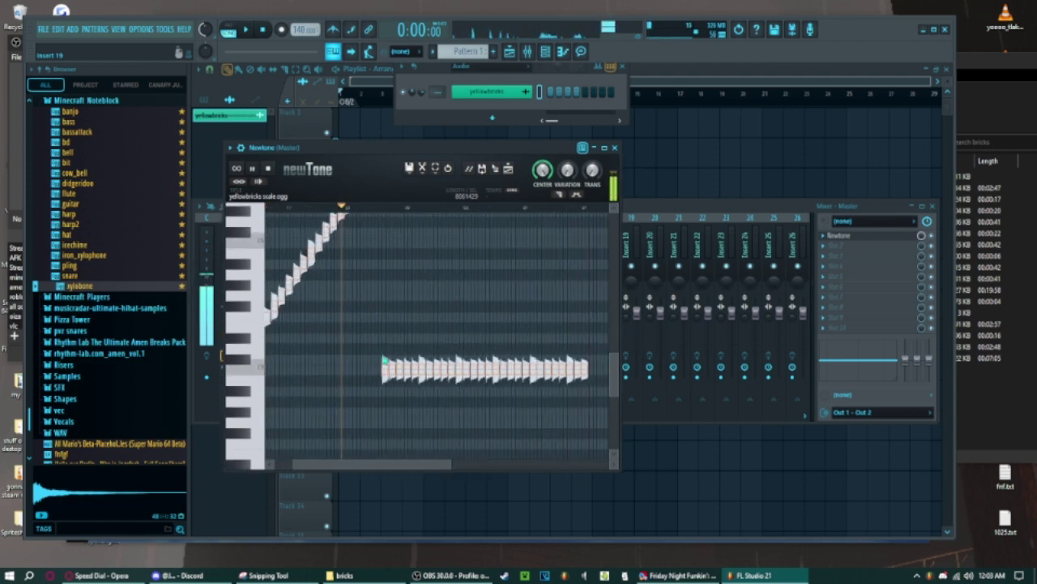
mouse_move(349, 464)
left_mouse_down()
mouse_move(461, 477)
mouse_move(300, 453)
left_mouse_up()
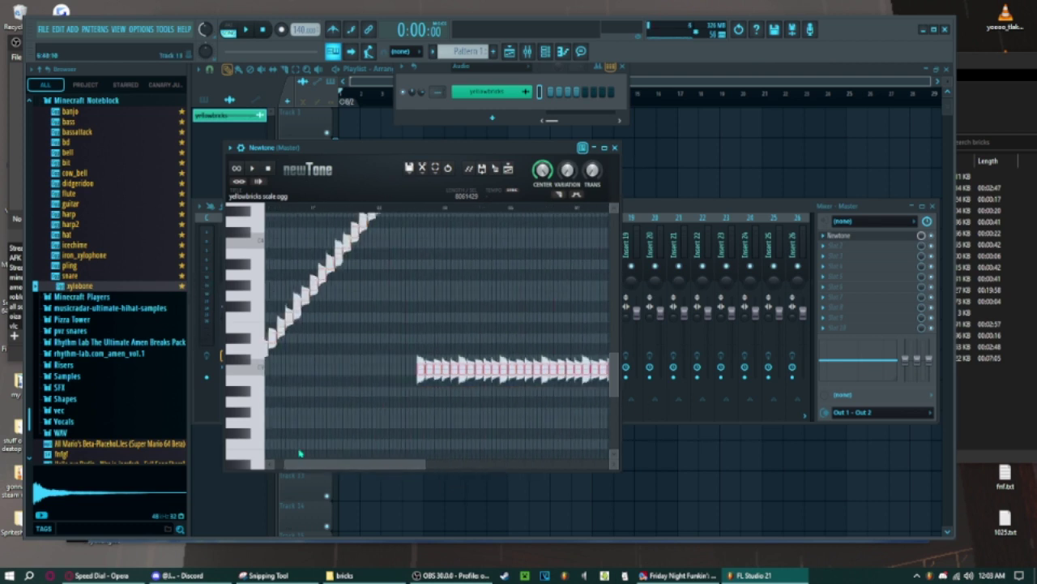
mouse_move(428, 371)
left_mouse_down()
mouse_move(411, 435)
mouse_move(413, 312)
mouse_move(421, 324)
mouse_move(499, 289)
left_mouse_up()
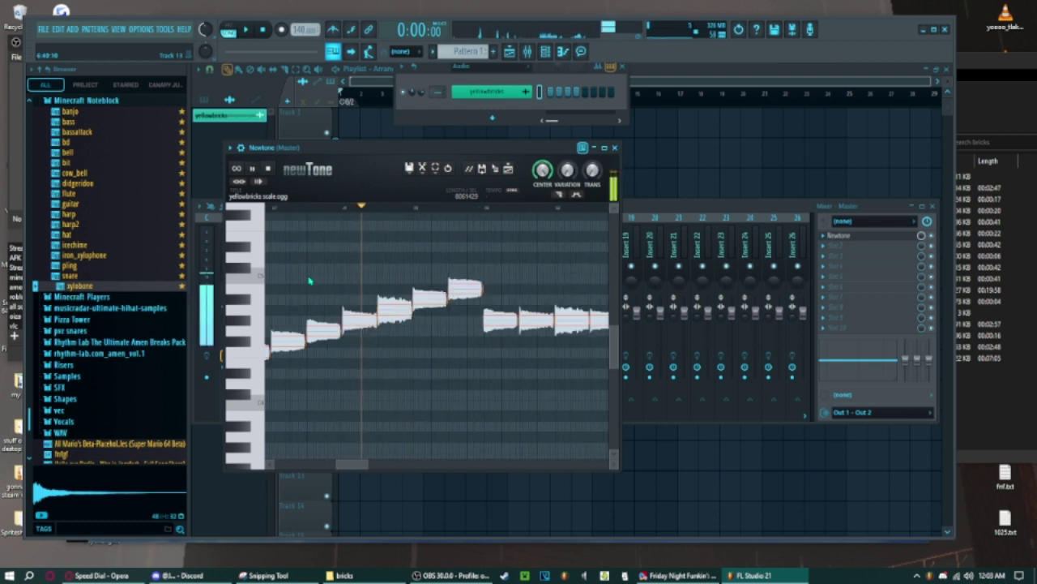
left_click_drag(438, 320, 438, 278)
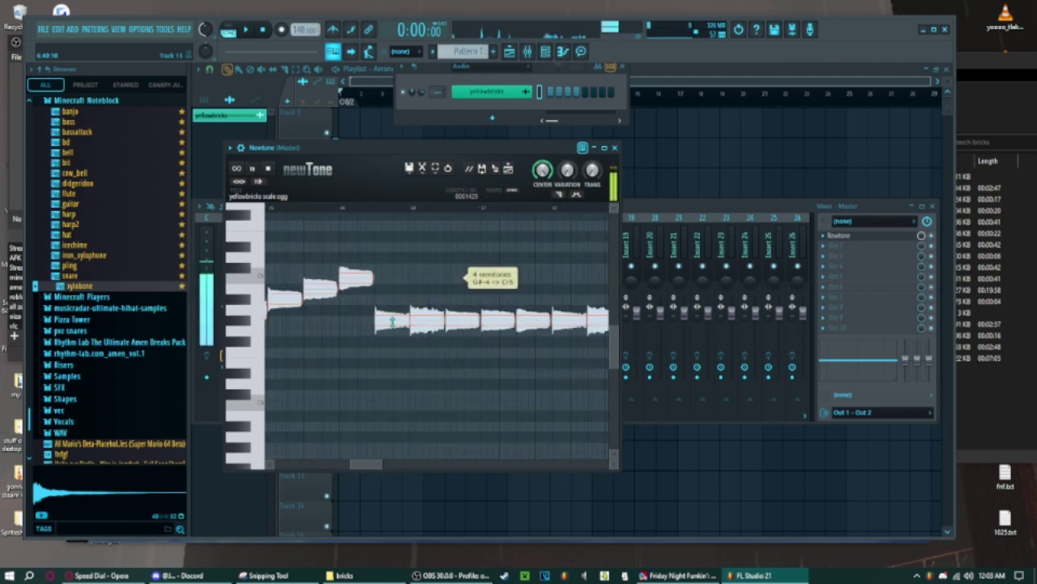
Lift the lower remaining notes into the staircase, reaching G-5 and B-5.
scroll(509, 355, "up", 2)
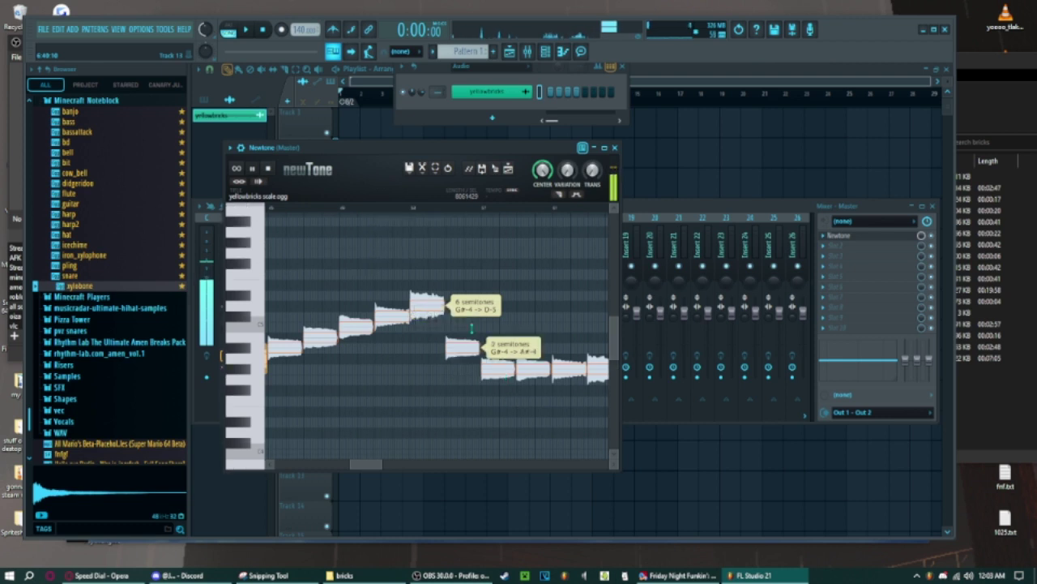
mouse_move(447, 381)
left_mouse_down()
mouse_move(446, 296)
mouse_move(434, 291)
left_mouse_up()
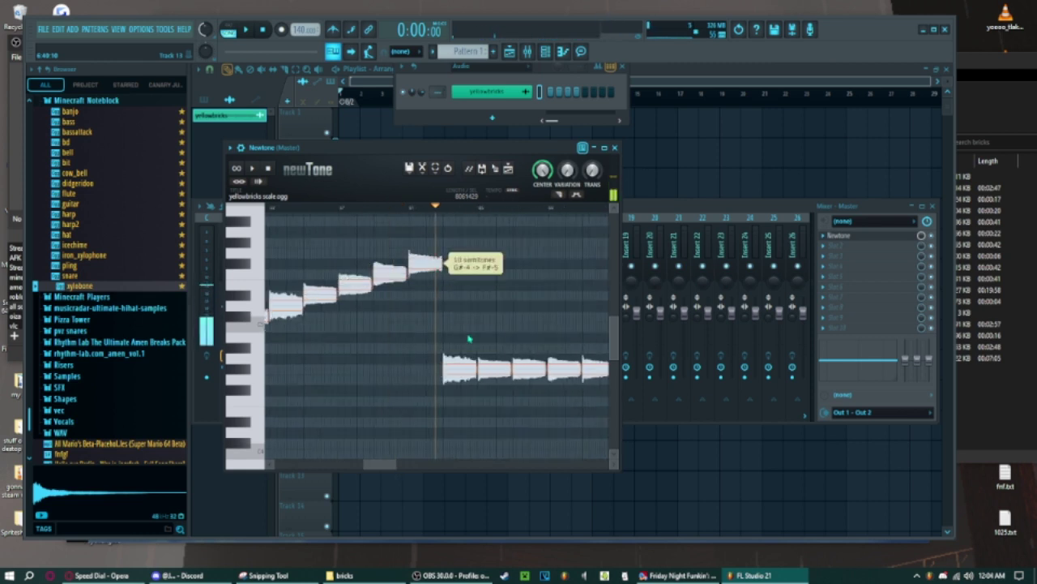
left_click_drag(467, 369, 467, 258)
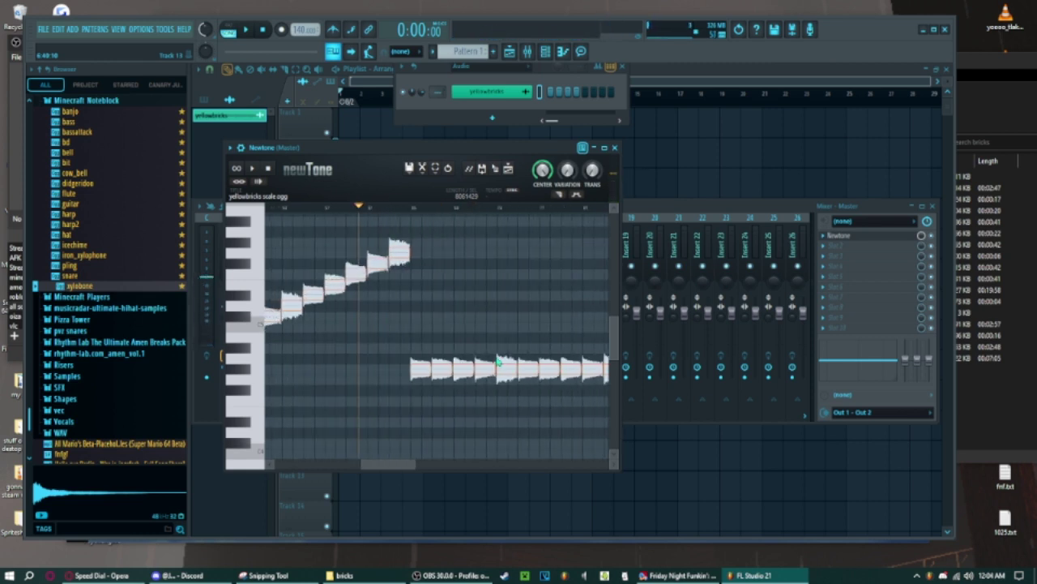
left_click_drag(364, 356, 549, 382)
mouse_move(389, 368)
left_mouse_down()
mouse_move(375, 233)
mouse_move(375, 243)
left_mouse_up()
scroll(335, 250, "up", 2)
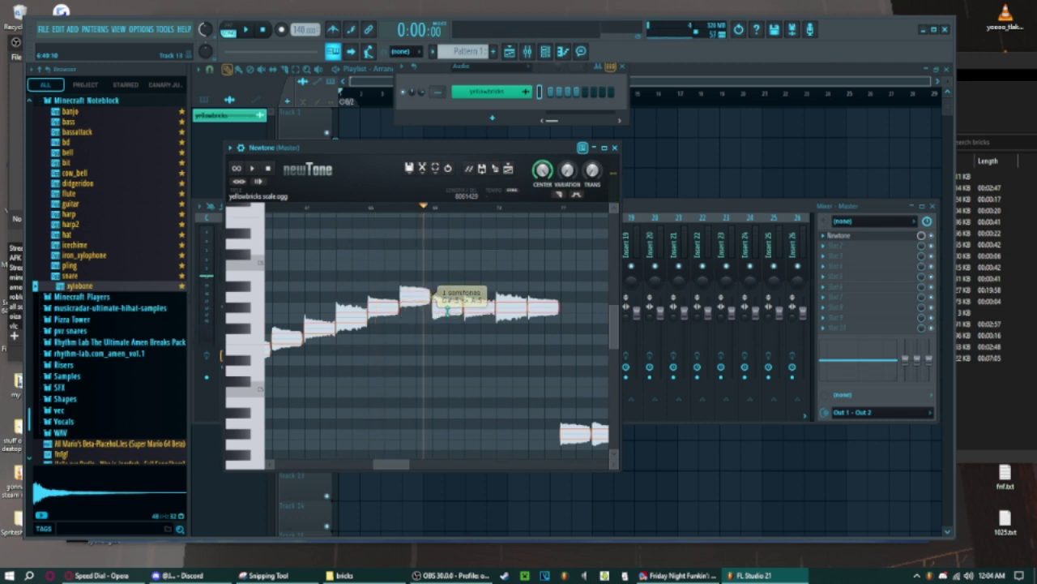
scroll(450, 324, "down", 1)
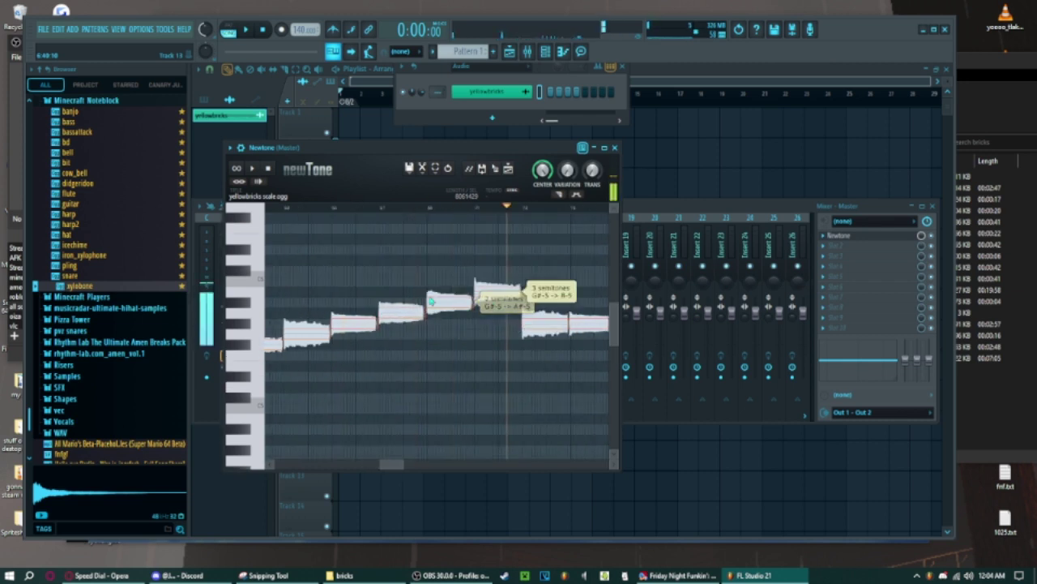
left_click_drag(508, 325, 482, 332)
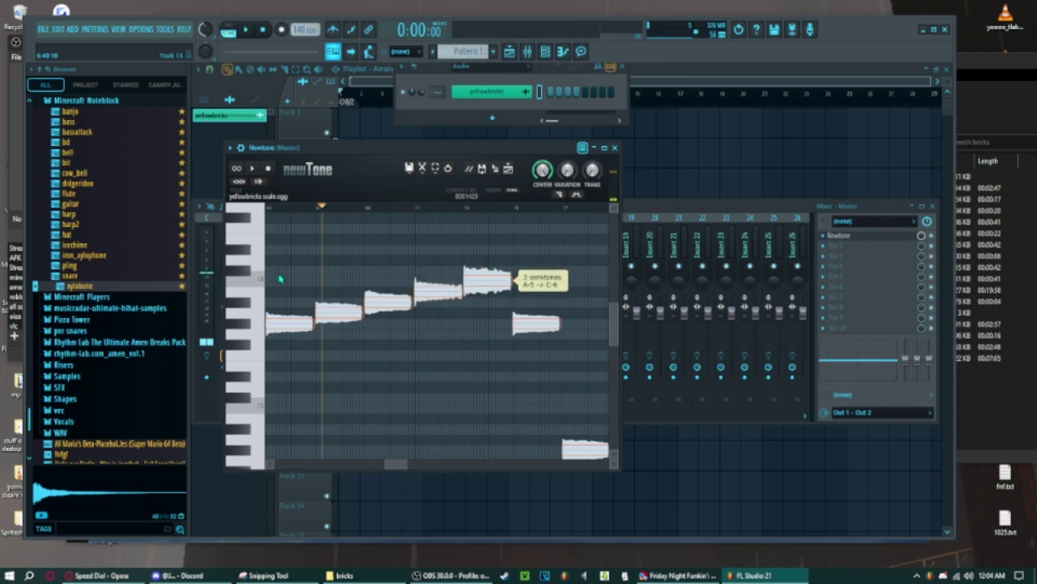
scroll(447, 322, "right", 2)
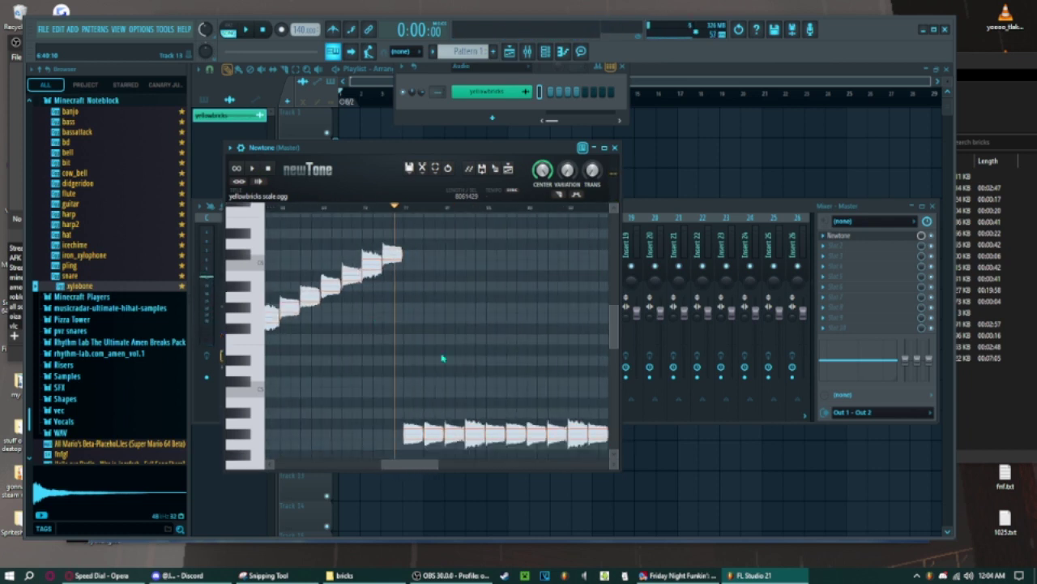
key("ctrl+z")
left_click_drag(423, 468, 393, 468)
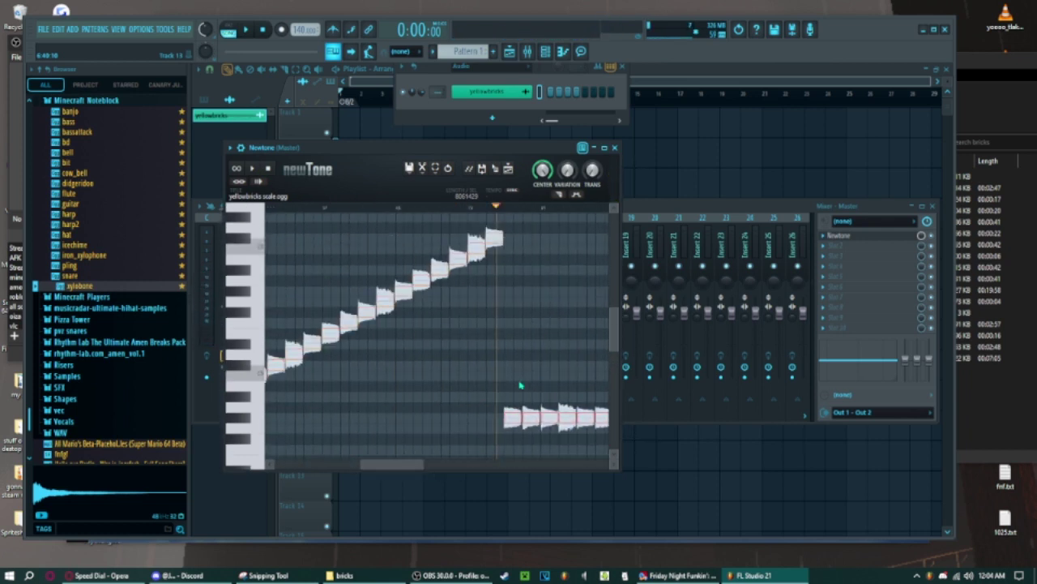
left_click_drag(512, 419, 499, 347)
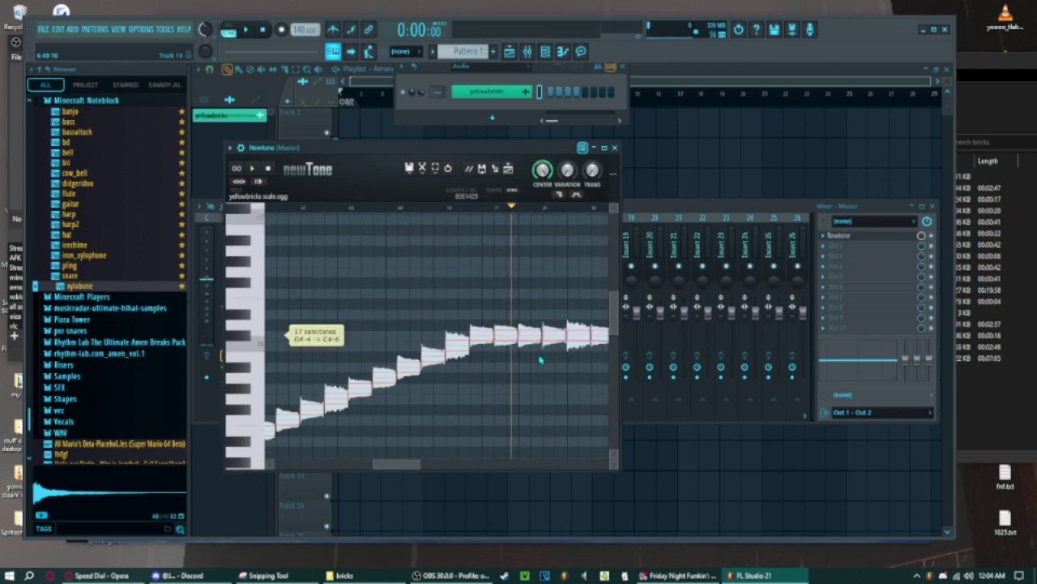
Raise the final notes into line, climbing through E-6 up to A-6.
scroll(478, 325, "down", 3)
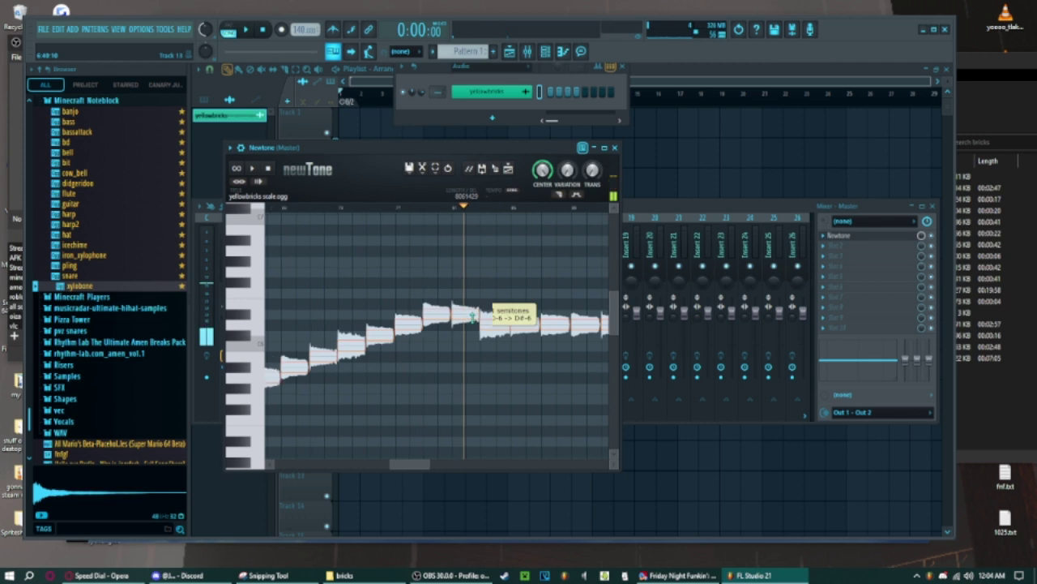
left_click_drag(451, 314, 506, 290)
scroll(495, 344, "right", 3)
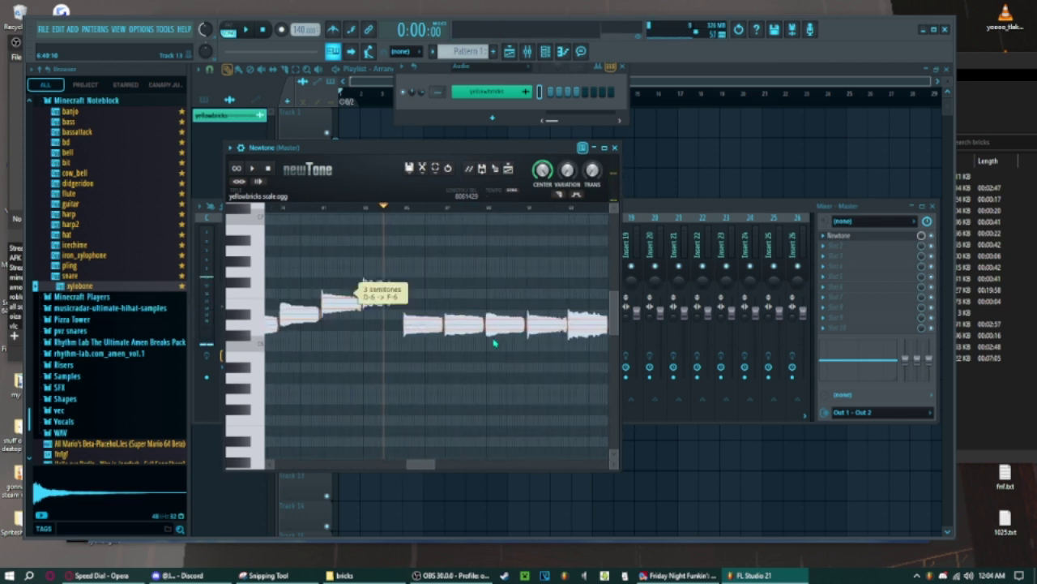
left_click_drag(435, 312, 436, 266)
scroll(436, 266, "down", 2)
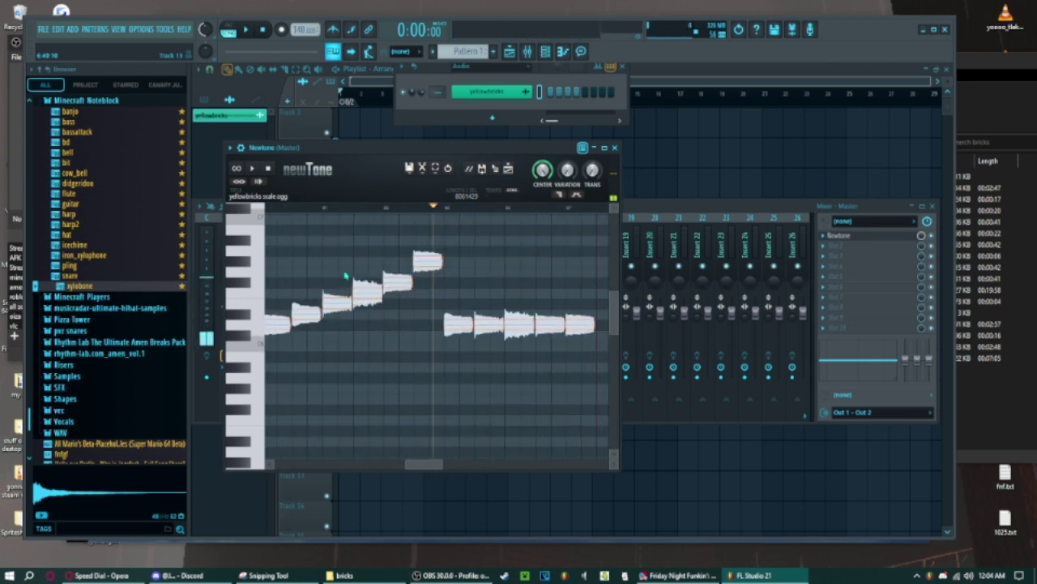
scroll(523, 338, "up", 1)
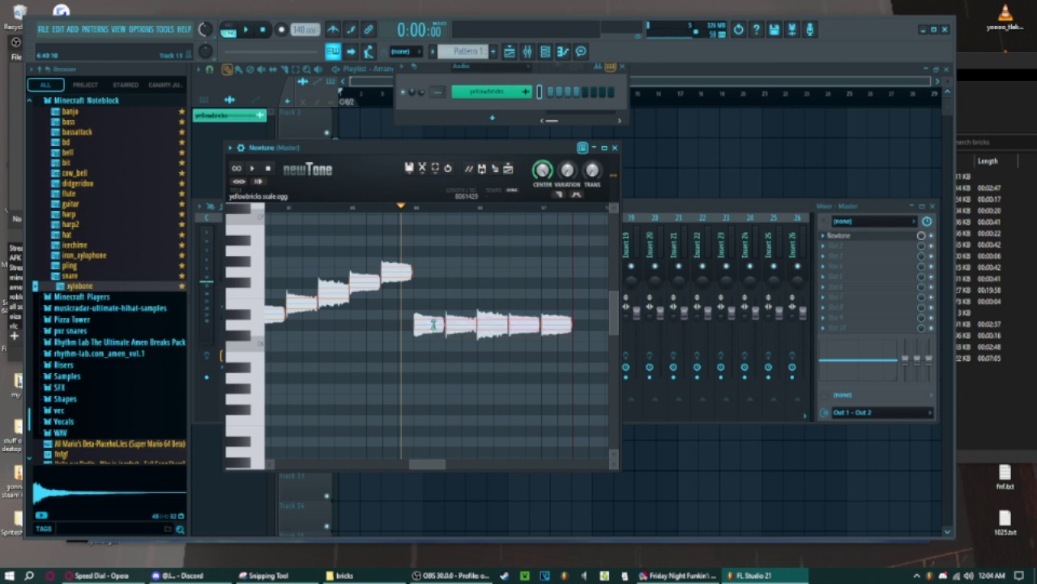
left_click_drag(432, 324, 438, 268)
scroll(466, 312, "up", 1)
mouse_move(510, 332)
left_mouse_down()
mouse_move(511, 297)
mouse_move(531, 280)
left_mouse_up()
left_click_drag(572, 310, 572, 279)
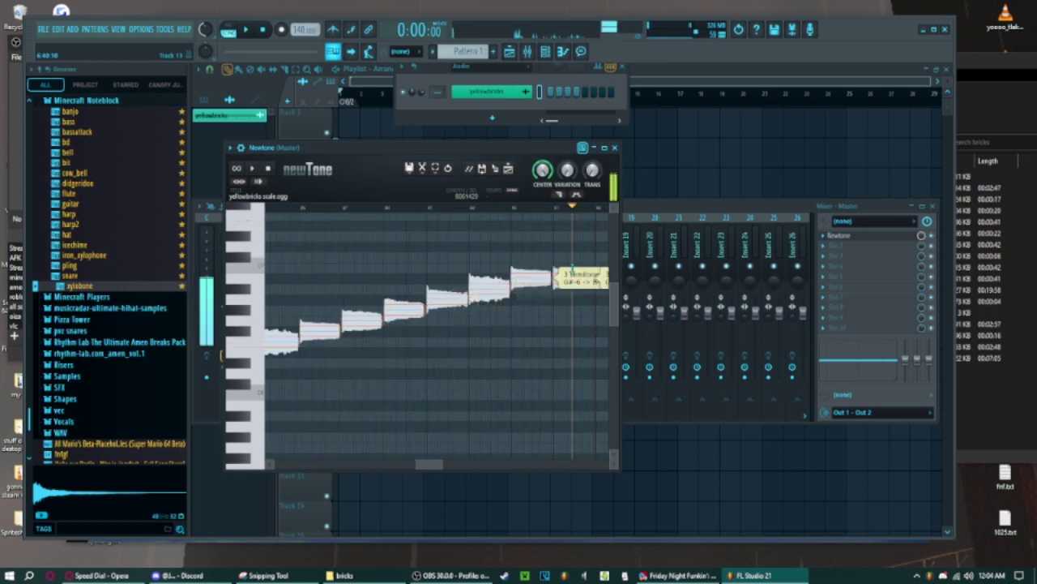
scroll(559, 291, "down", 2)
scroll(486, 365, "down", 2)
scroll(456, 424, "down", 2)
scroll(399, 302, "down", 2)
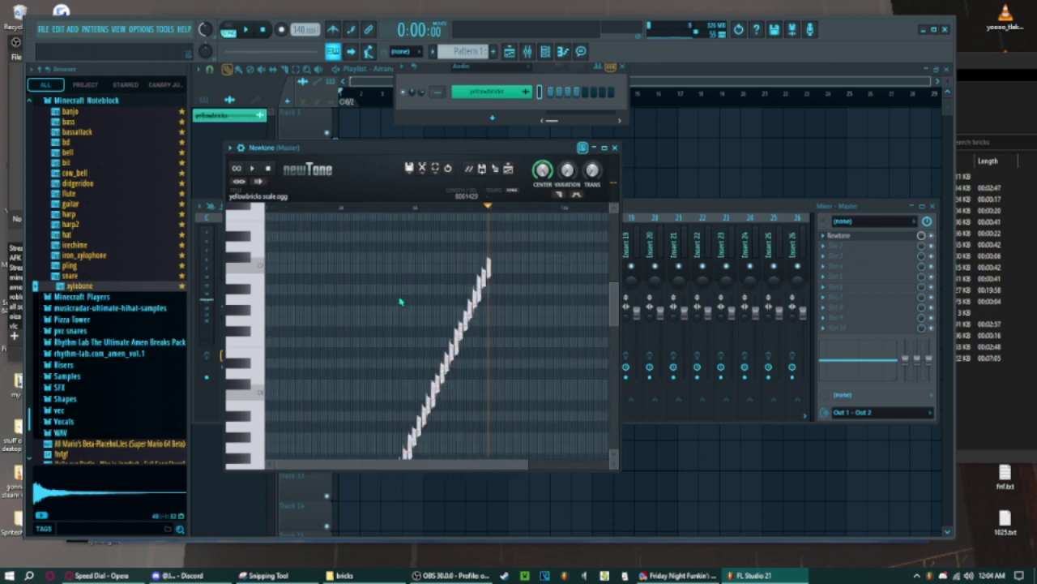
Save the pitched audio from Newtone as yellowbricks scale.wav.
key("ctrl+s")
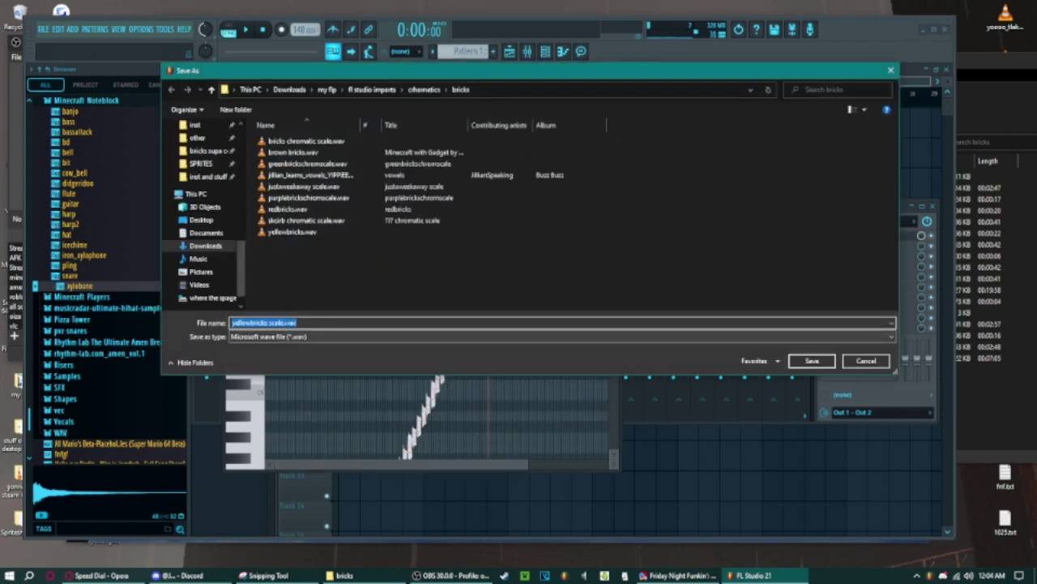
left_click(813, 361)
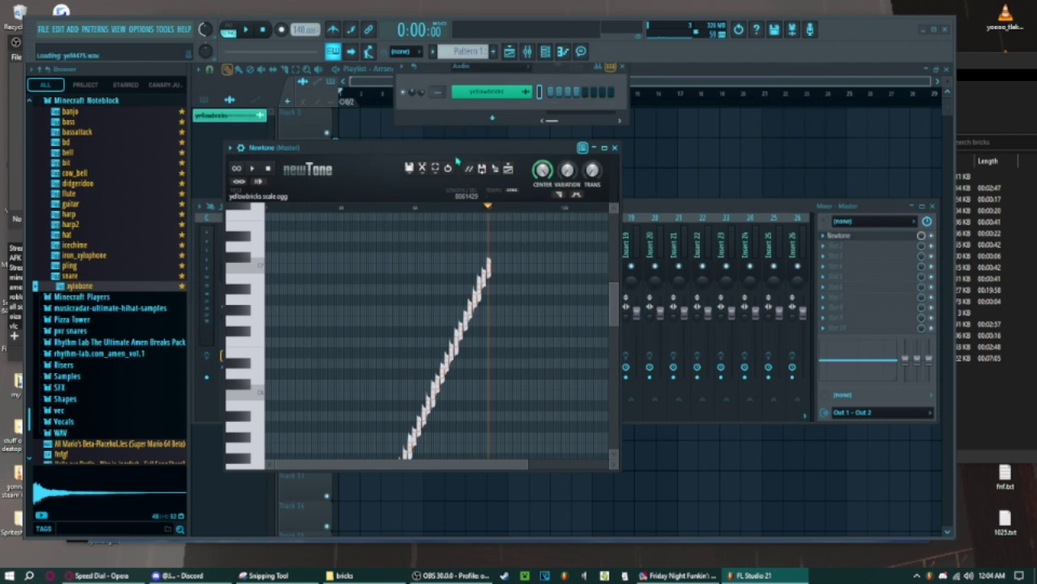
left_click_drag(374, 150, 415, 151)
Open a recent song project, discarding changes to the untitled one.
left_click(47, 30)
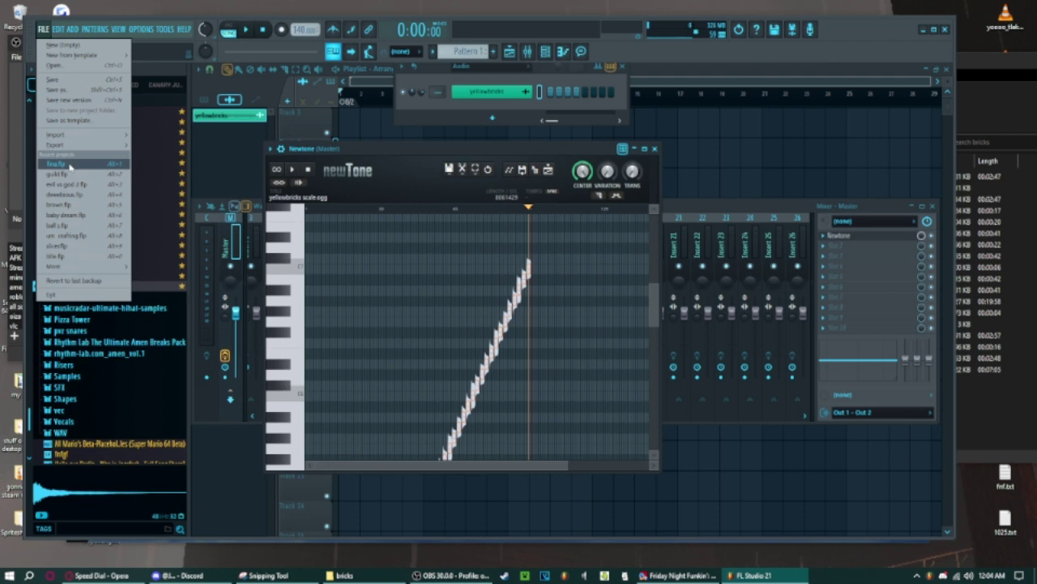
left_click(70, 166)
left_click(532, 318)
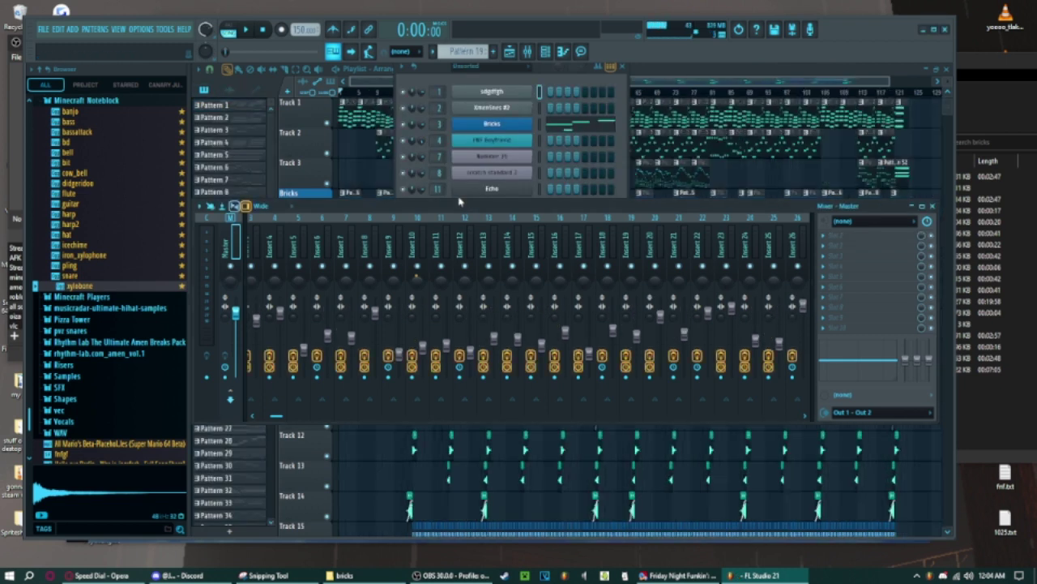
Hide the channel list and mixer to clear the view of the arrangement.
left_click(628, 68)
left_click(932, 206)
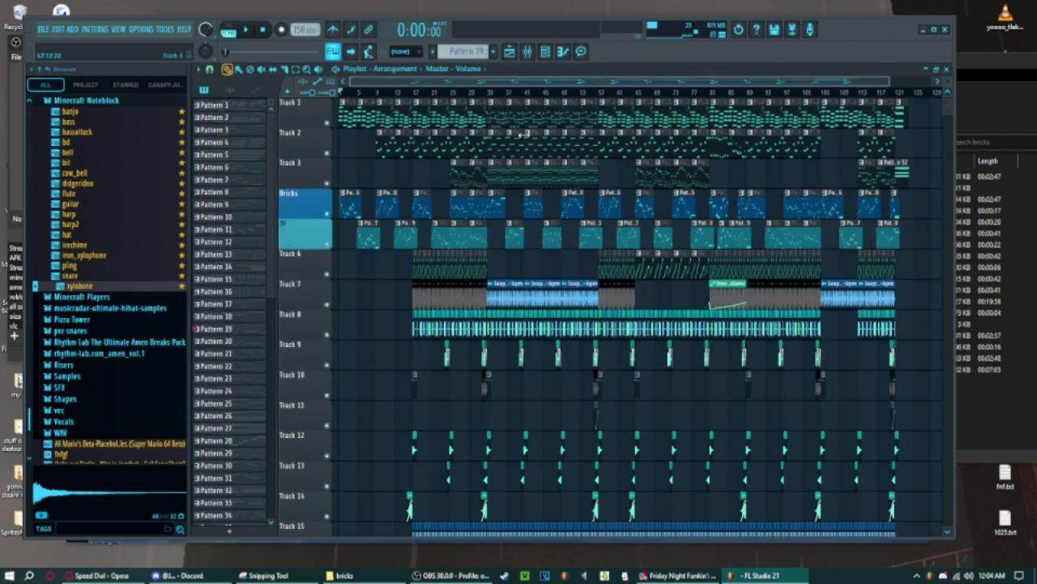
left_click(545, 52)
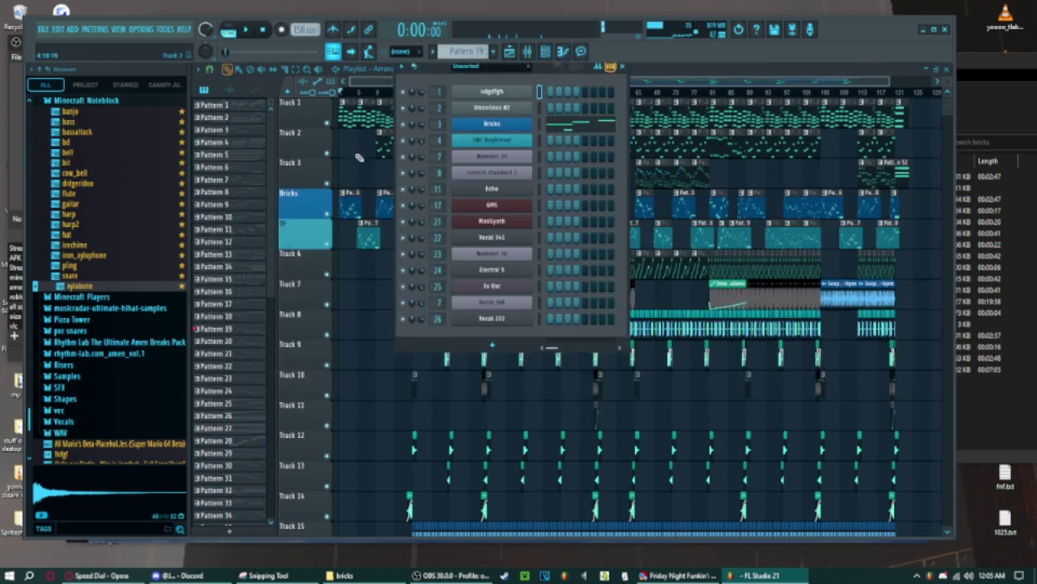
key("F6")
In the Bricks piano roll, drop yellowbricks scale.wav onto Slicex, replacing the old sample.
key("F7")
key("space")
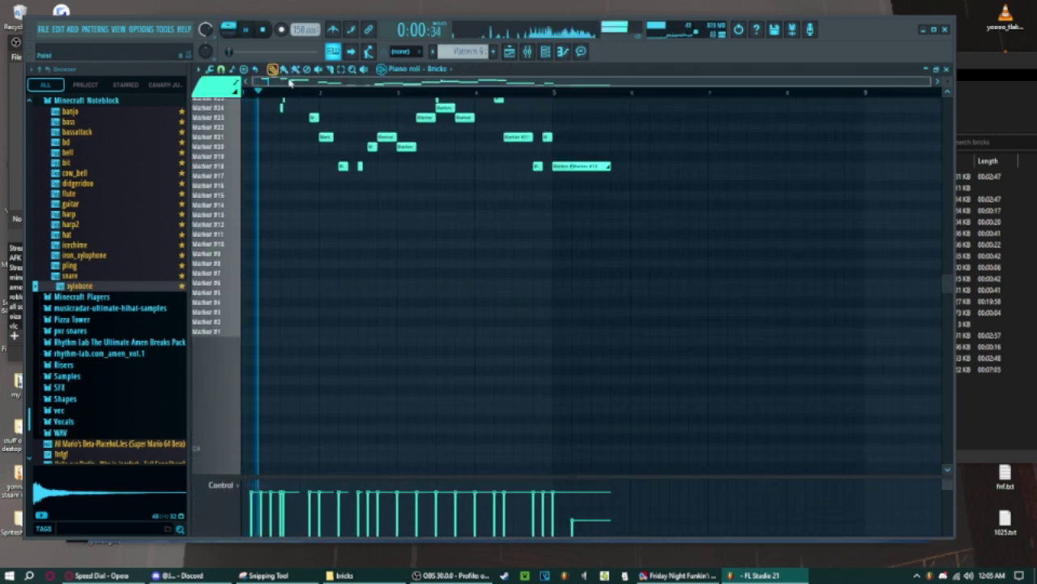
scroll(486, 203, "up", 5)
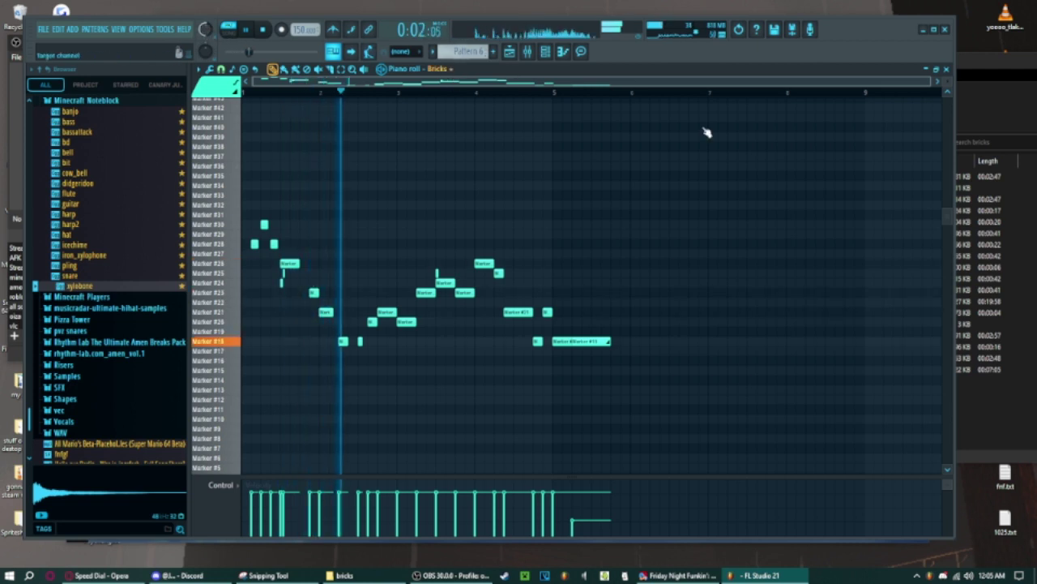
left_click_drag(676, 177, 434, 450)
left_click(596, 356)
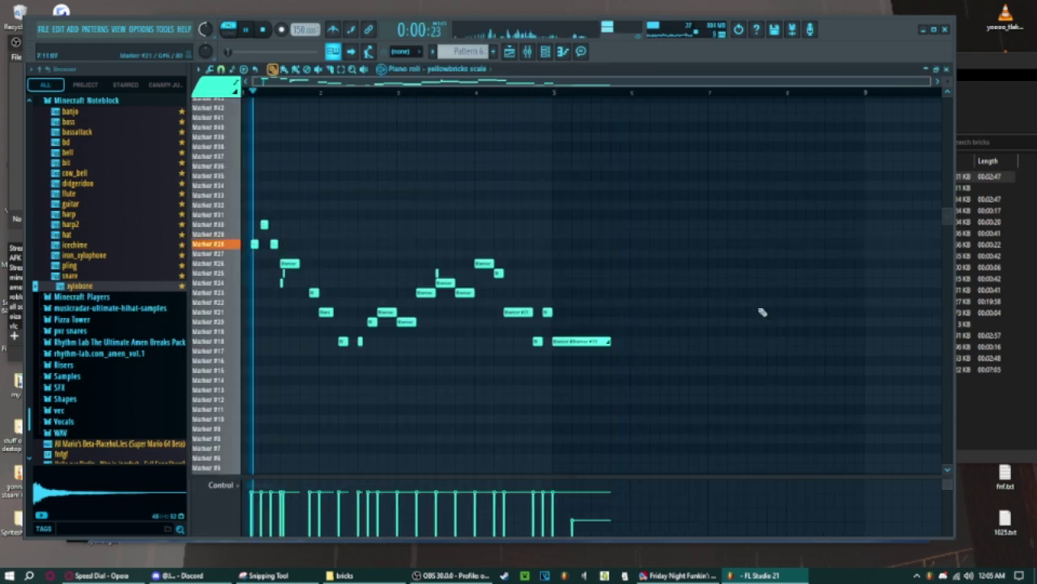
Select the Slicex waveform and choose the save-as-WAV tool from the sample tools menu.
scroll(456, 394, "up", 1)
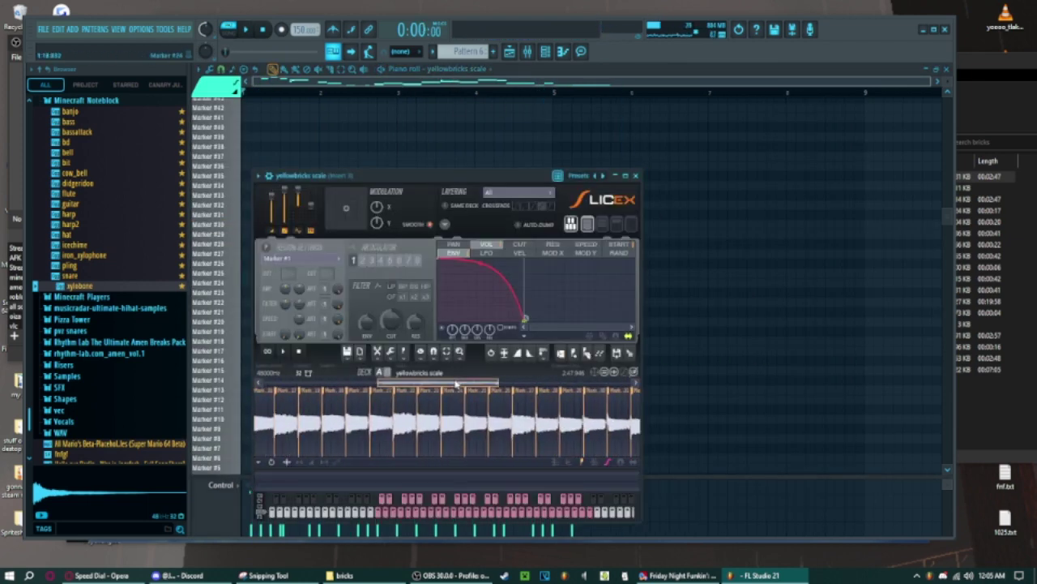
scroll(459, 394, "up", 1)
scroll(464, 395, "up", 1)
scroll(468, 395, "up", 1)
scroll(468, 394, "down", 2)
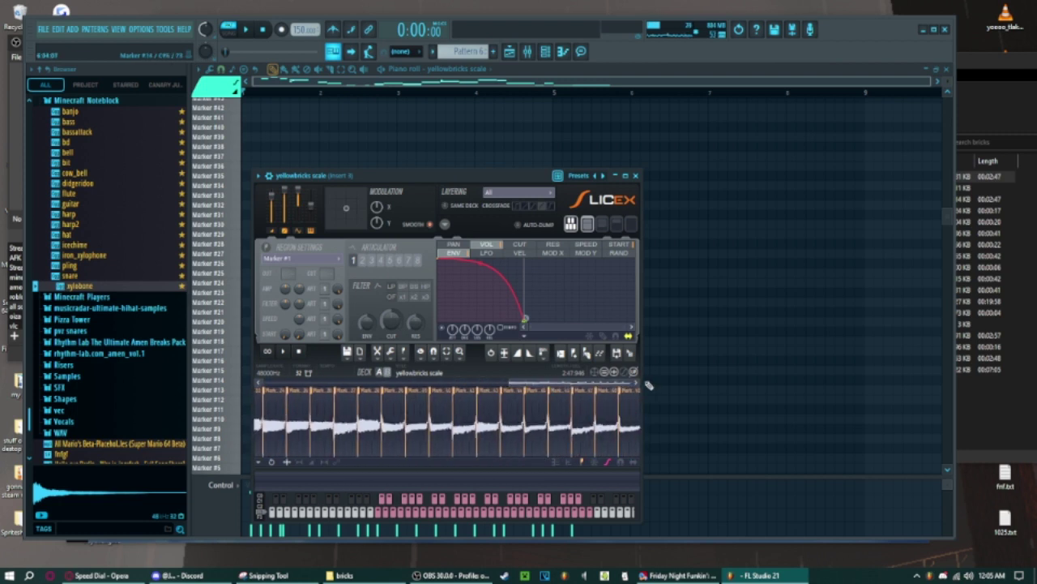
left_click(464, 398)
left_click(390, 352)
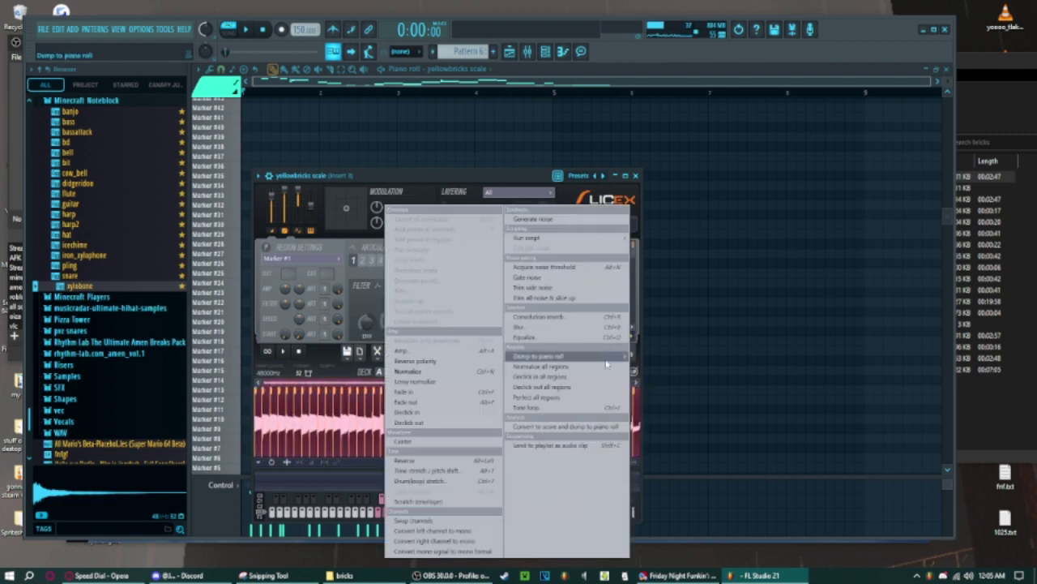
left_click(387, 353)
left_click(417, 360)
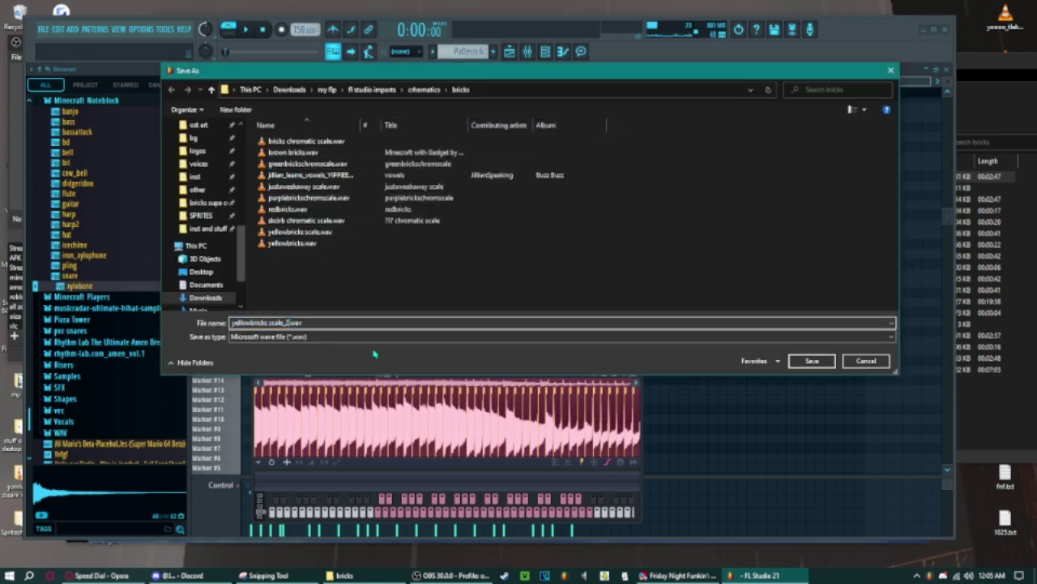
Save the WAV over the existing bricks file, then close Slicex and resume playback.
key("Return")
left_click(577, 290)
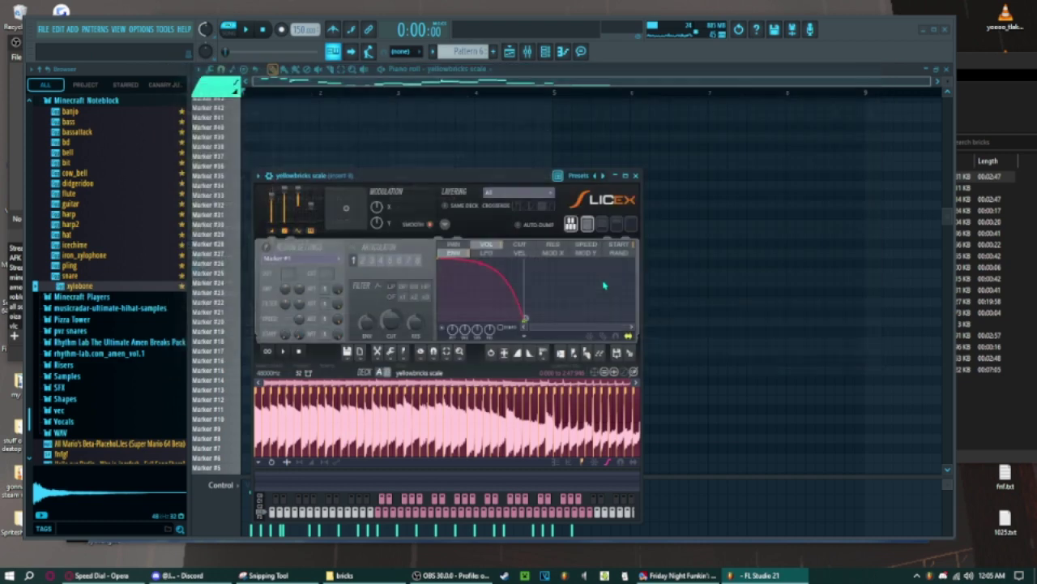
key("Escape")
key("space")
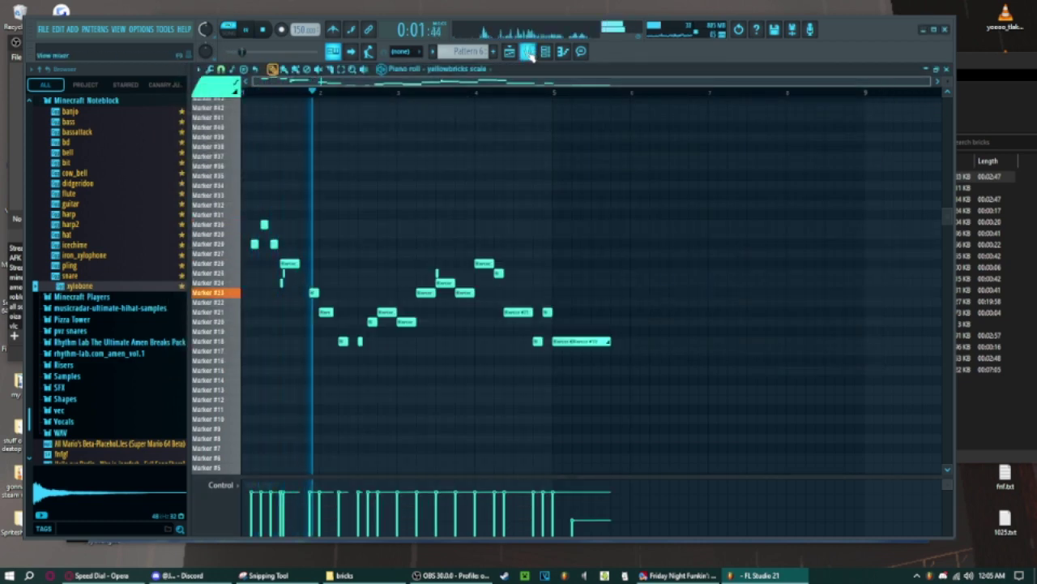
In Insert 3's Parametric EQ 2, cut lows to -16 dB, boost 1.5 kHz about 4 dB, and raise the high shelf.
key("F9")
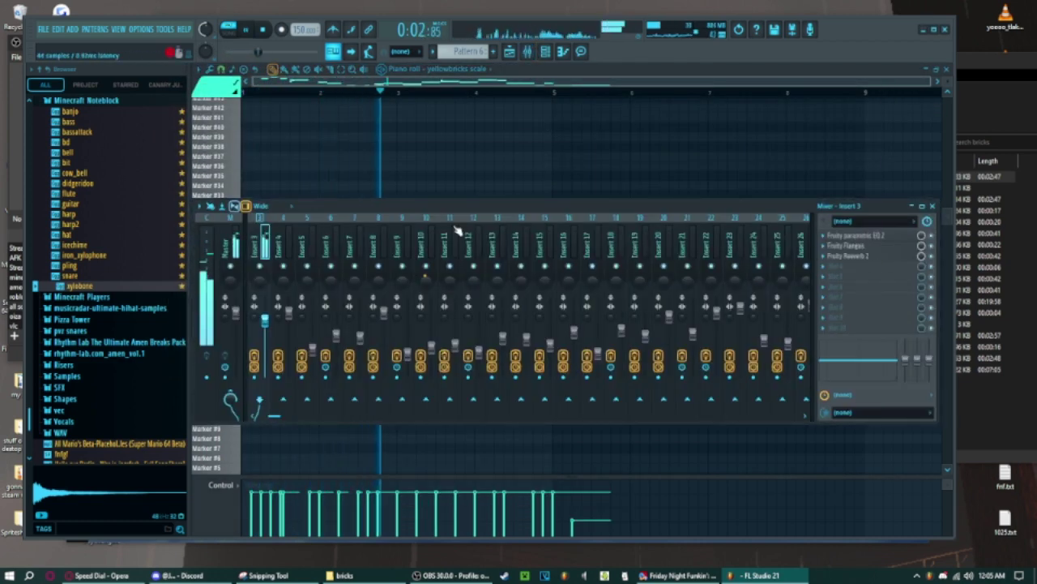
left_click_drag(296, 243, 306, 285)
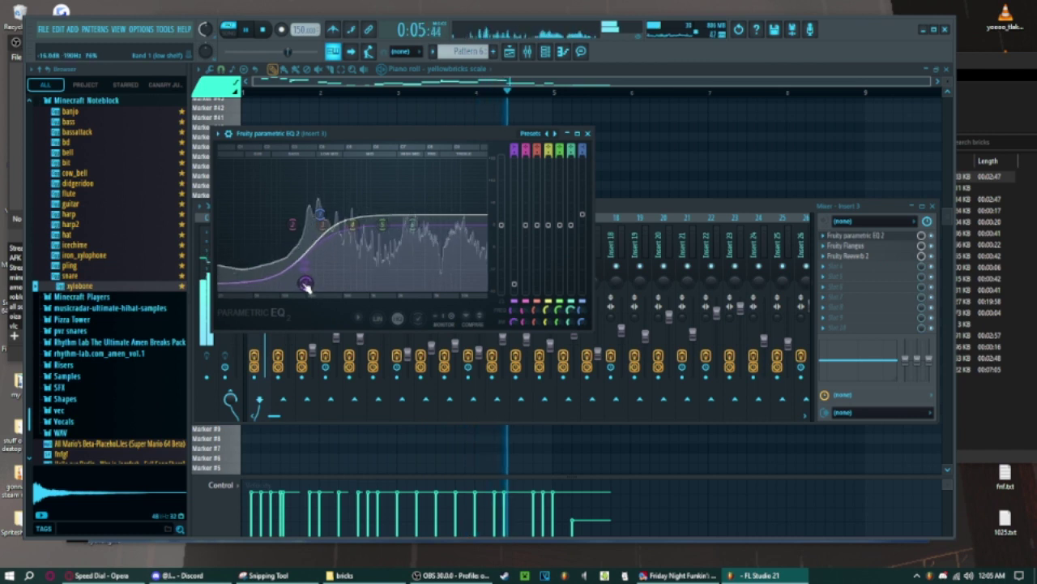
left_click_drag(381, 225, 389, 215)
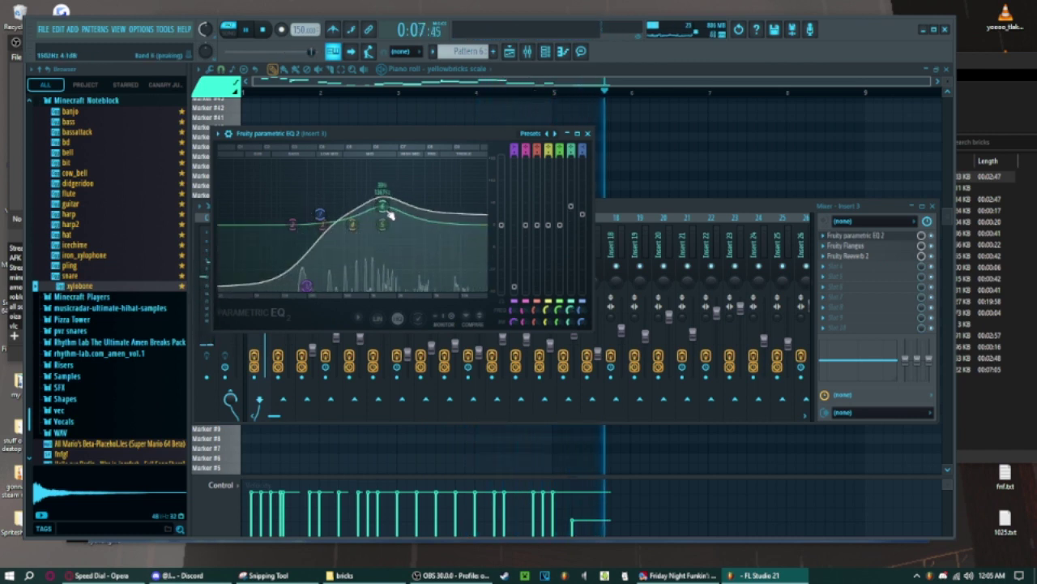
left_click_drag(319, 213, 312, 205)
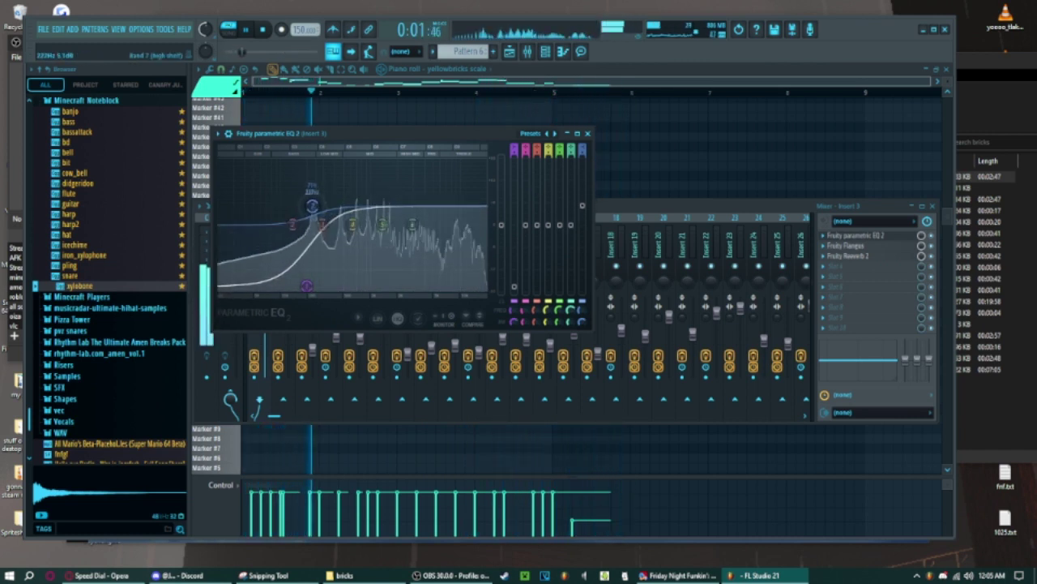
left_click(588, 133)
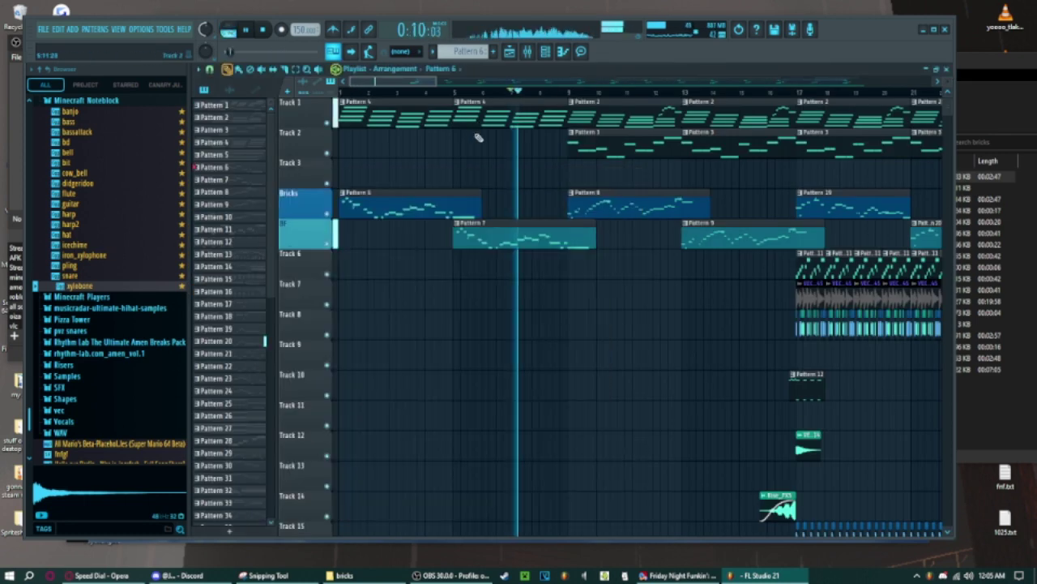
Scroll through the playing arrangement, briefly opening and closing the mixer.
scroll(428, 94, "right", 3)
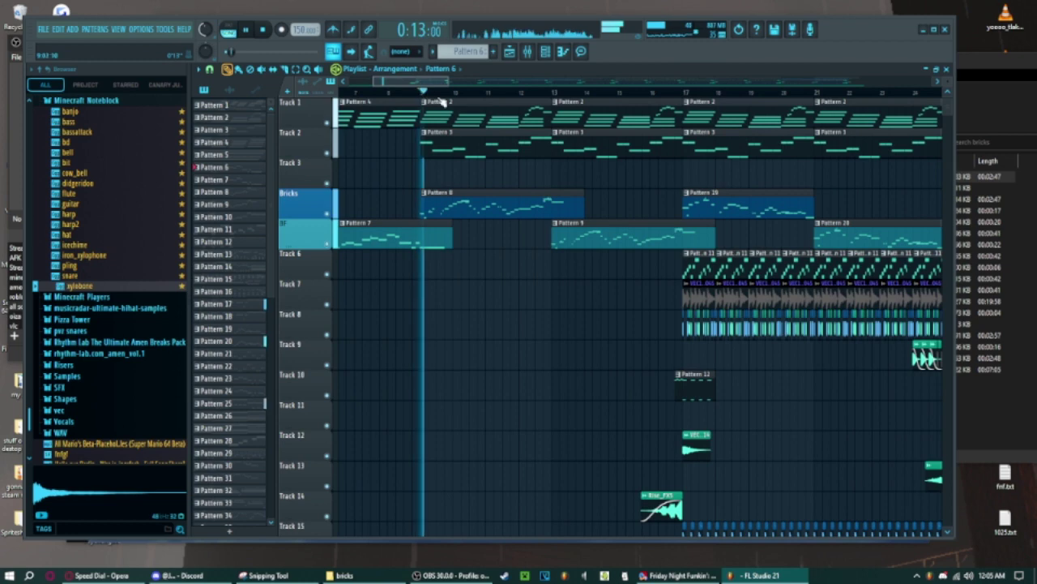
left_click(527, 51)
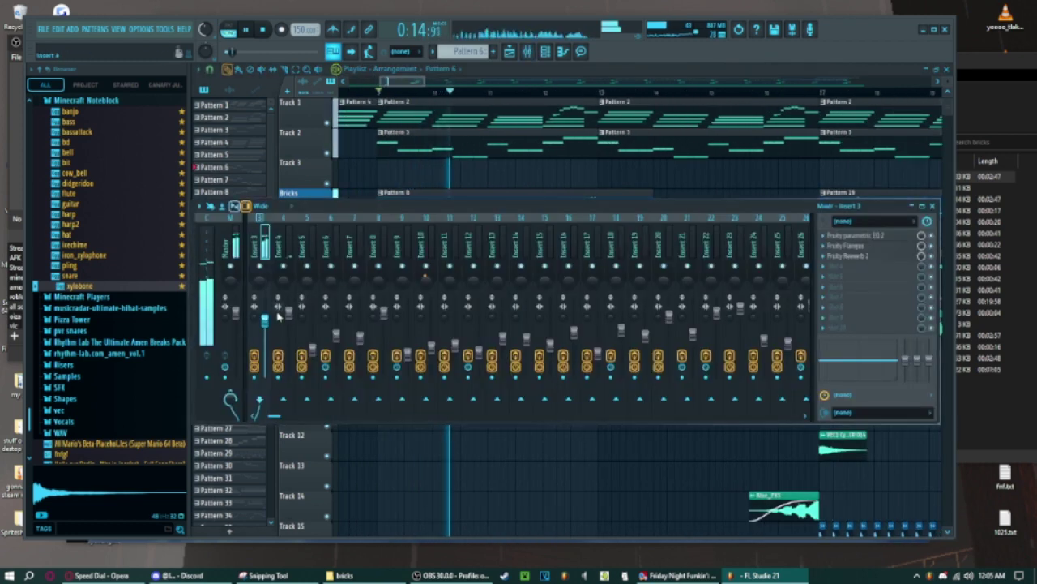
key("F9")
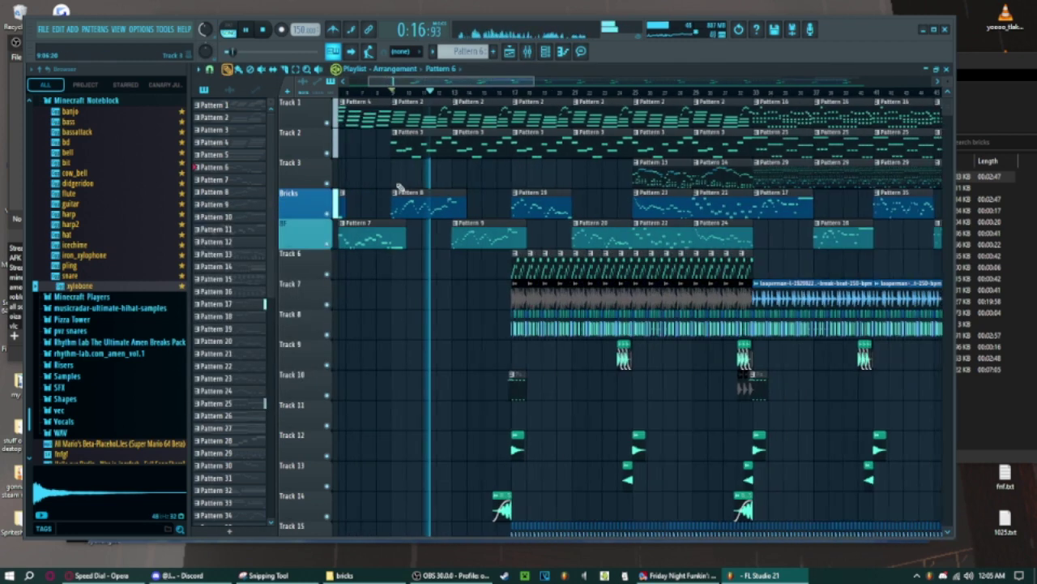
scroll(398, 188, "down", 2)
scroll(421, 162, "up", 3)
Check the yellowbricks scale pattern's notes and Slicex settings, then close both.
double_click(427, 157)
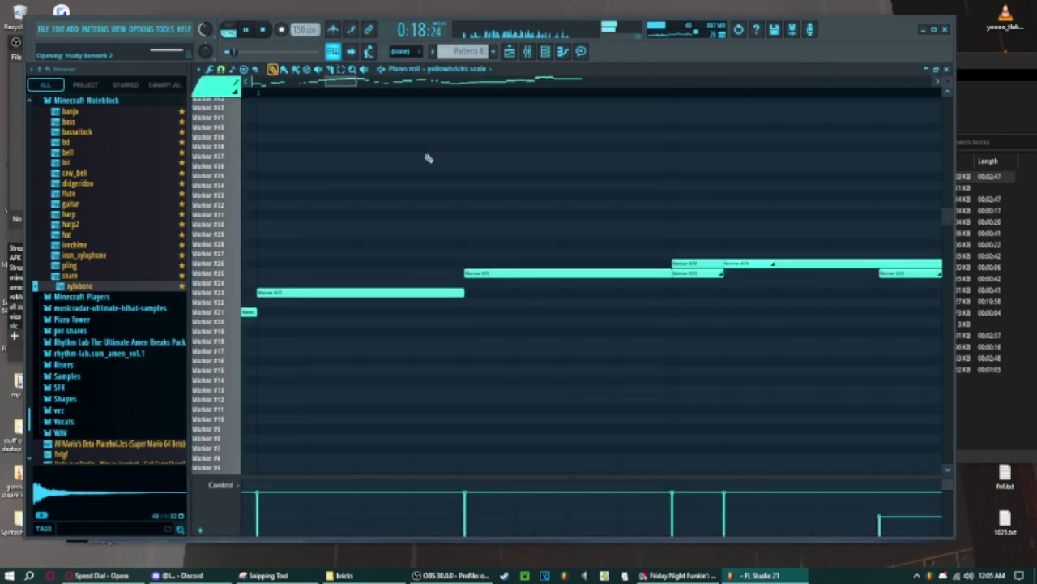
left_click(478, 71)
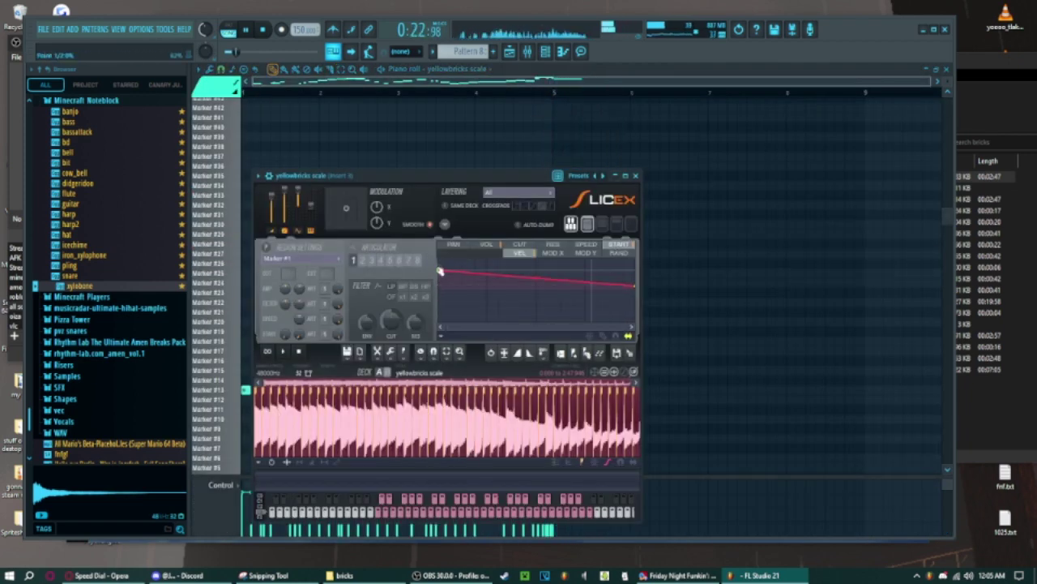
left_click(635, 175)
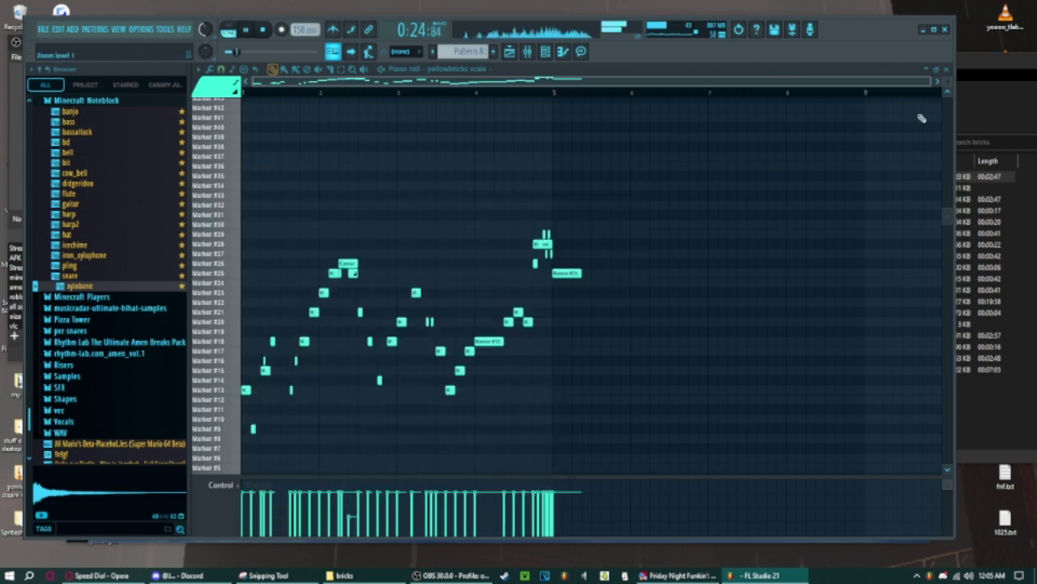
left_click(946, 70)
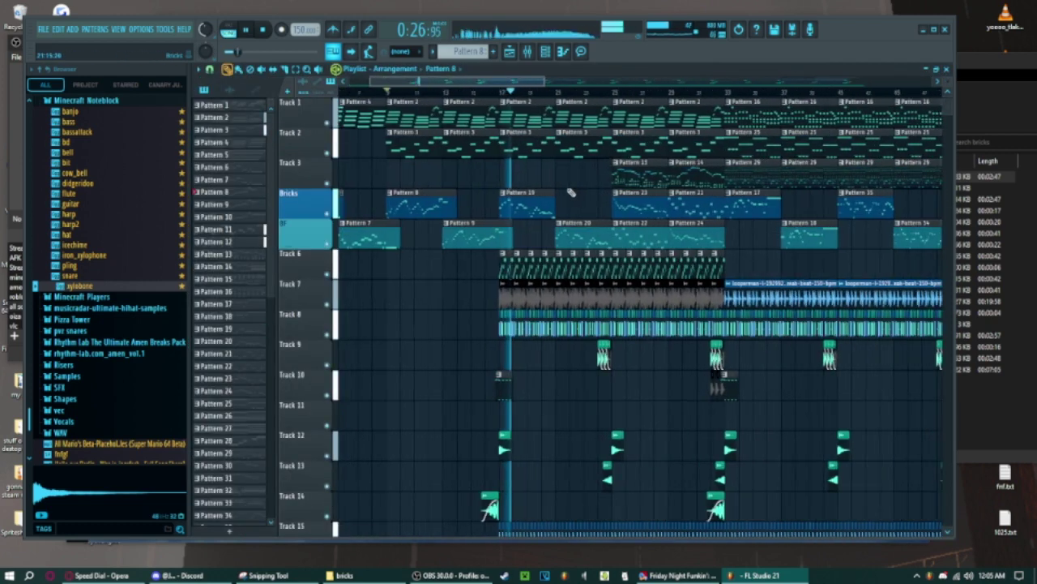
Toggle the channel list, scroll the playlist, and bring OBS to the front.
left_click(544, 54)
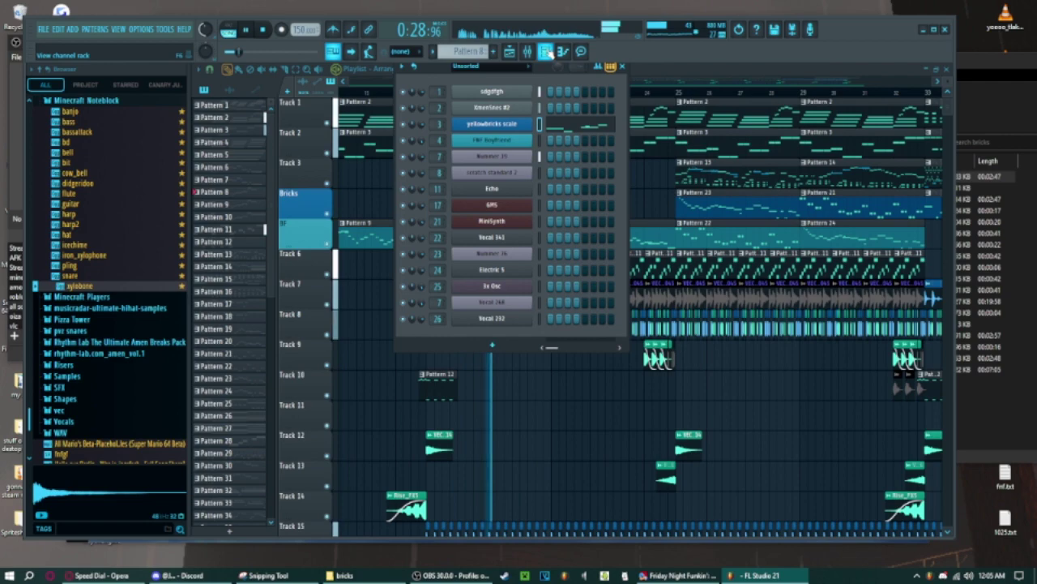
left_click(545, 53)
scroll(455, 176, "down", 3, "ctrl")
scroll(454, 176, "down", 5)
scroll(479, 186, "down", 2)
scroll(482, 191, "up", 4)
scroll(486, 198, "down", 3, "ctrl")
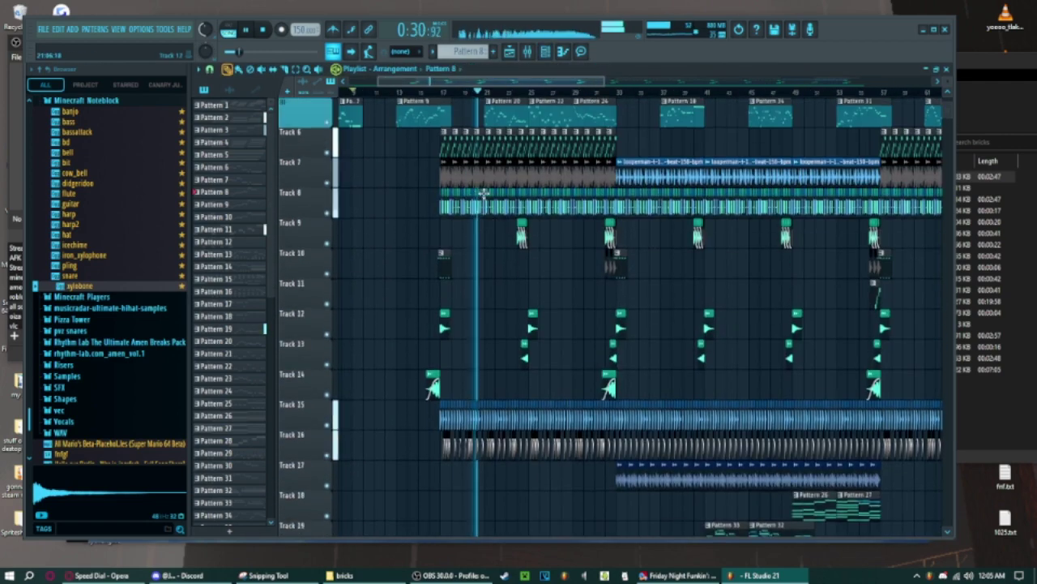
scroll(490, 202, "up", 4)
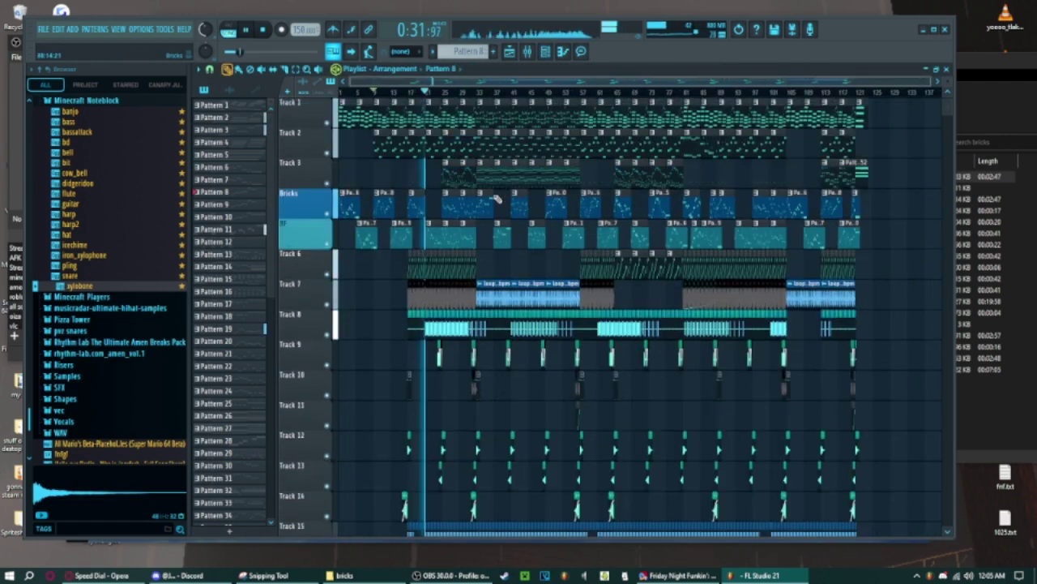
left_click(469, 573)
left_click_drag(372, 59, 470, 78)
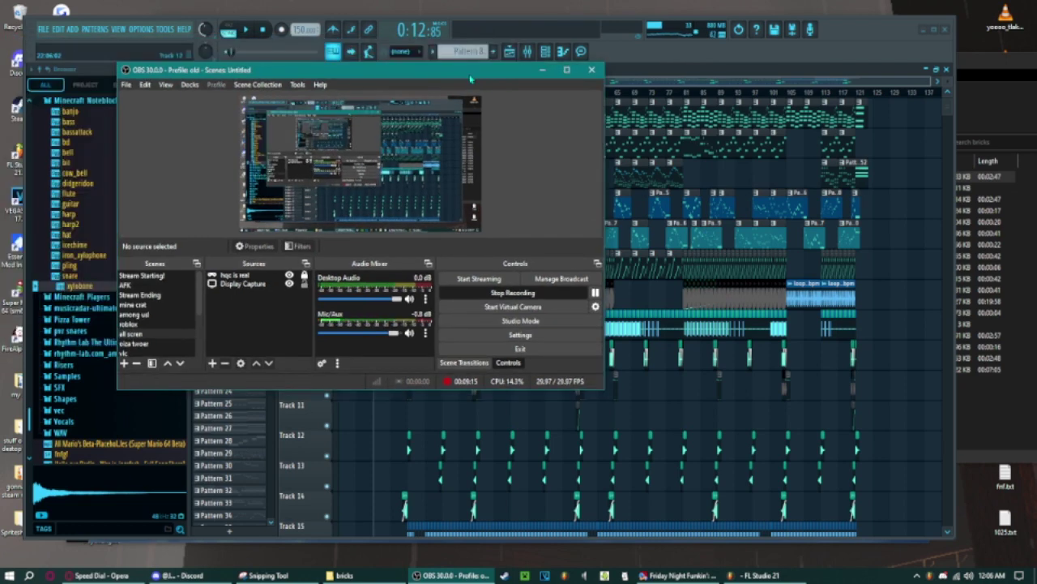
left_click(846, 50)
left_click(545, 51)
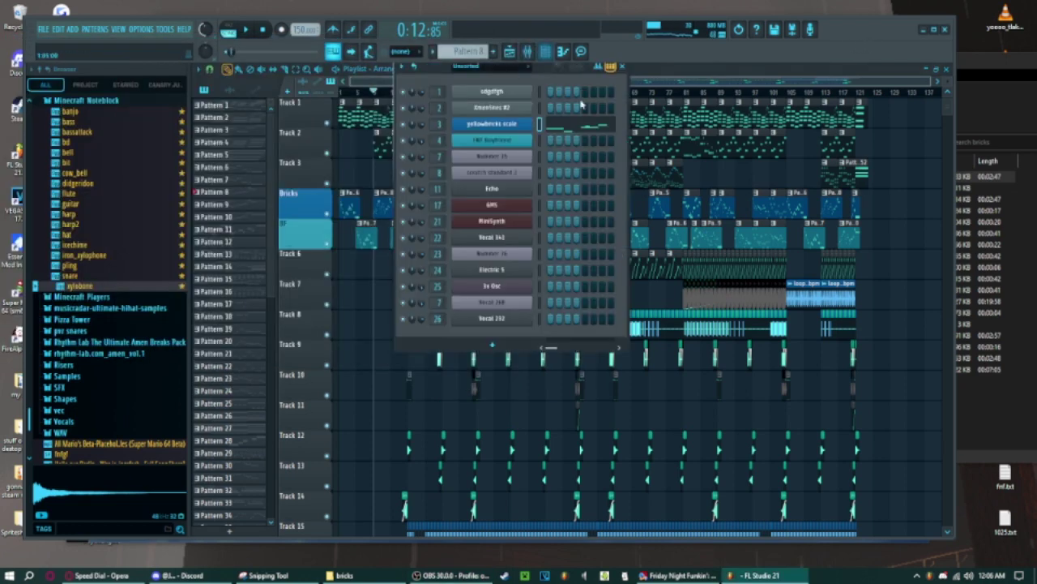
left_click(511, 123)
Zoom in and out on the Slicex waveform to inspect its marker slices.
scroll(628, 418, "up", 2)
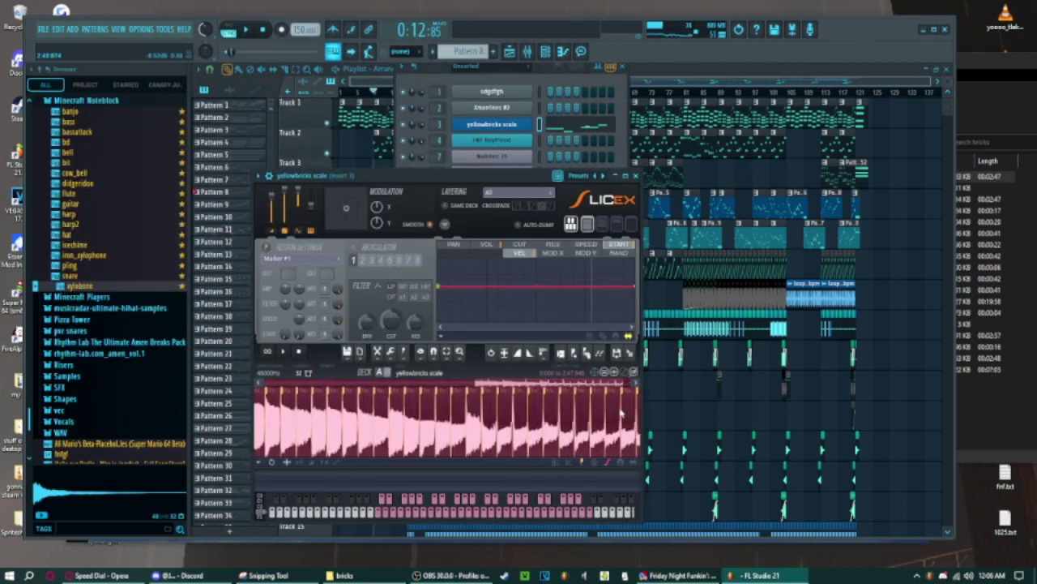
scroll(632, 415, "up", 2)
scroll(637, 410, "up", 2)
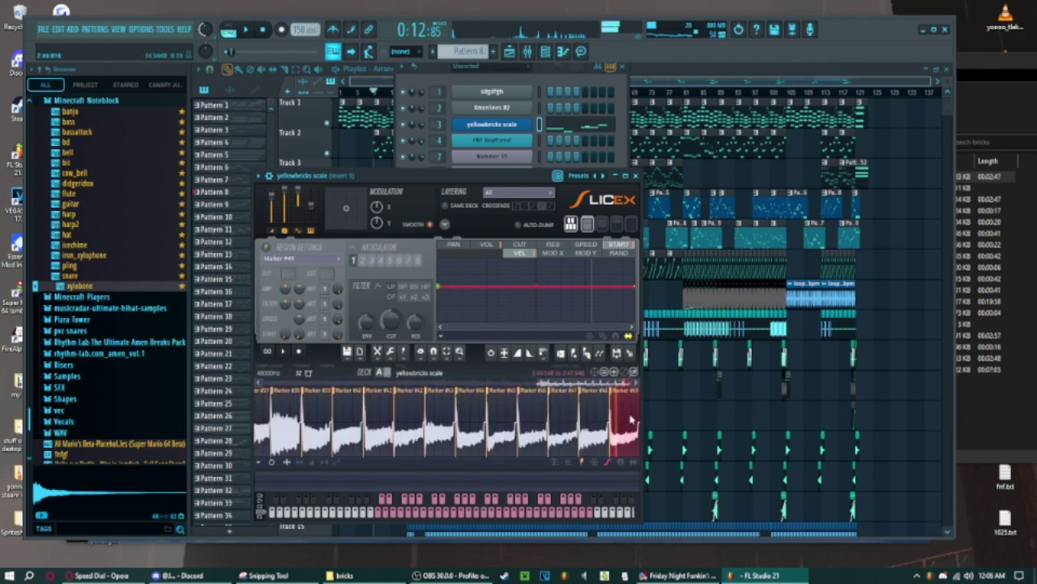
scroll(632, 419, "down", 2)
scroll(632, 419, "down", 2)
scroll(631, 419, "down", 2)
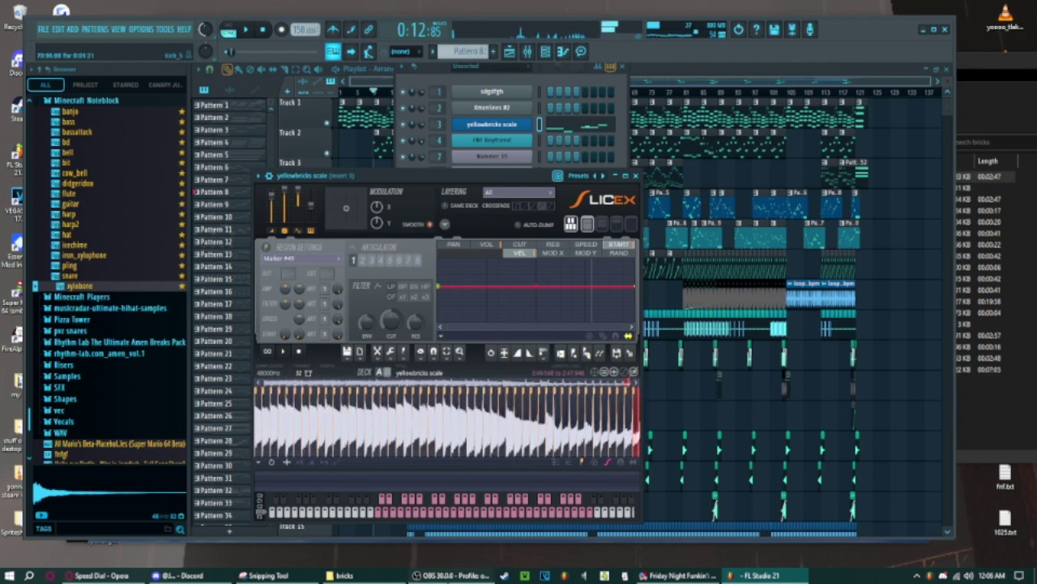